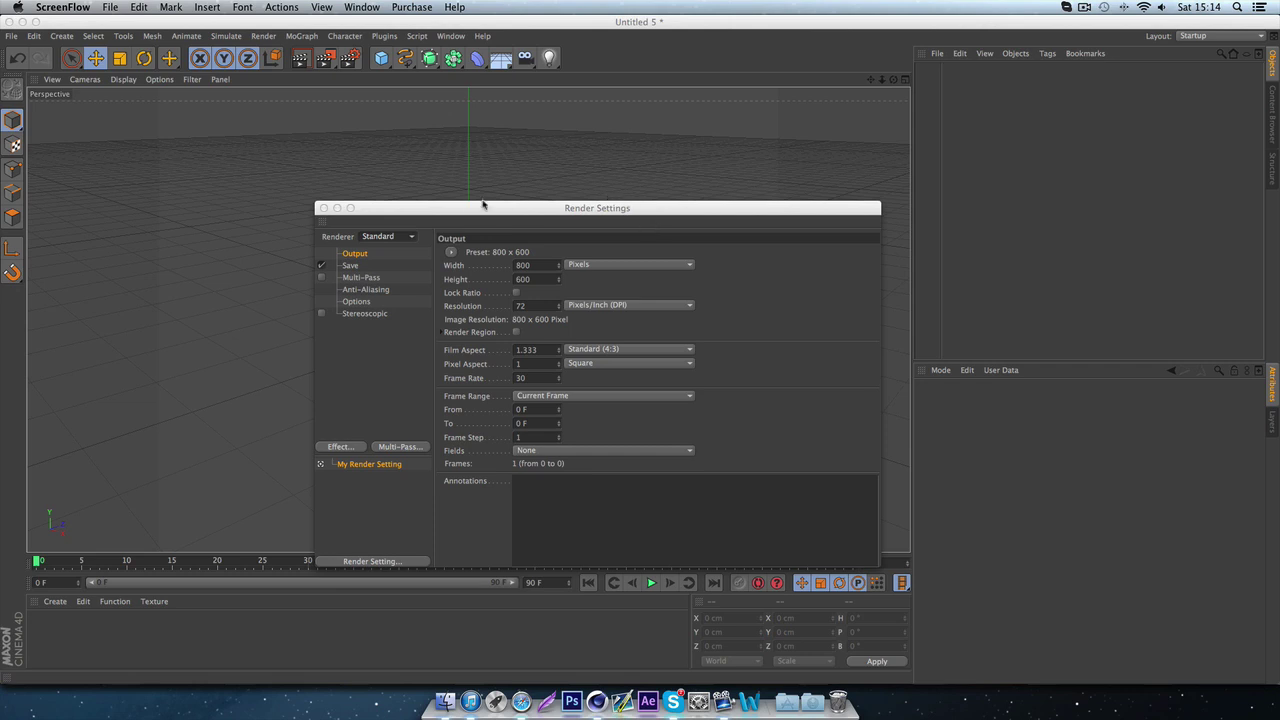
- Set the renderer to VrayBridge in the render settings and close them
{"action": "left_click_drag", "start_coordinate": [422, 214], "coordinate": [413, 159]}
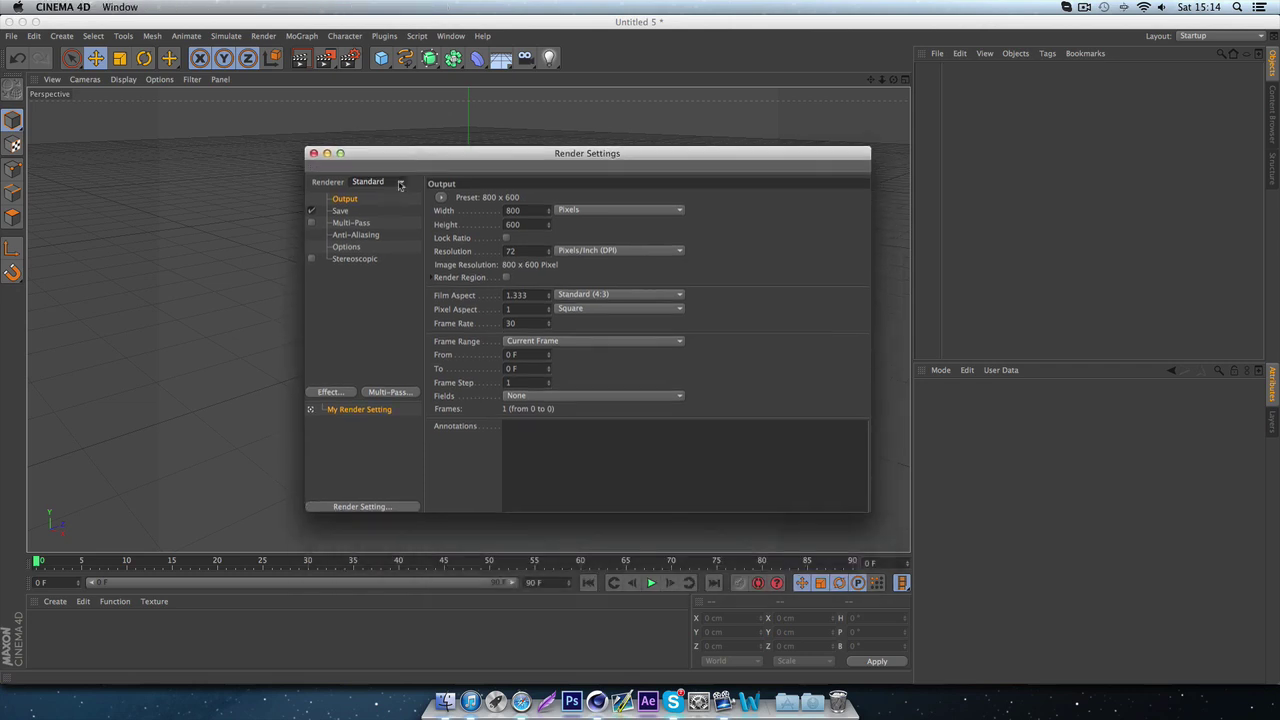
{"action": "left_click", "coordinate": [400, 184]}
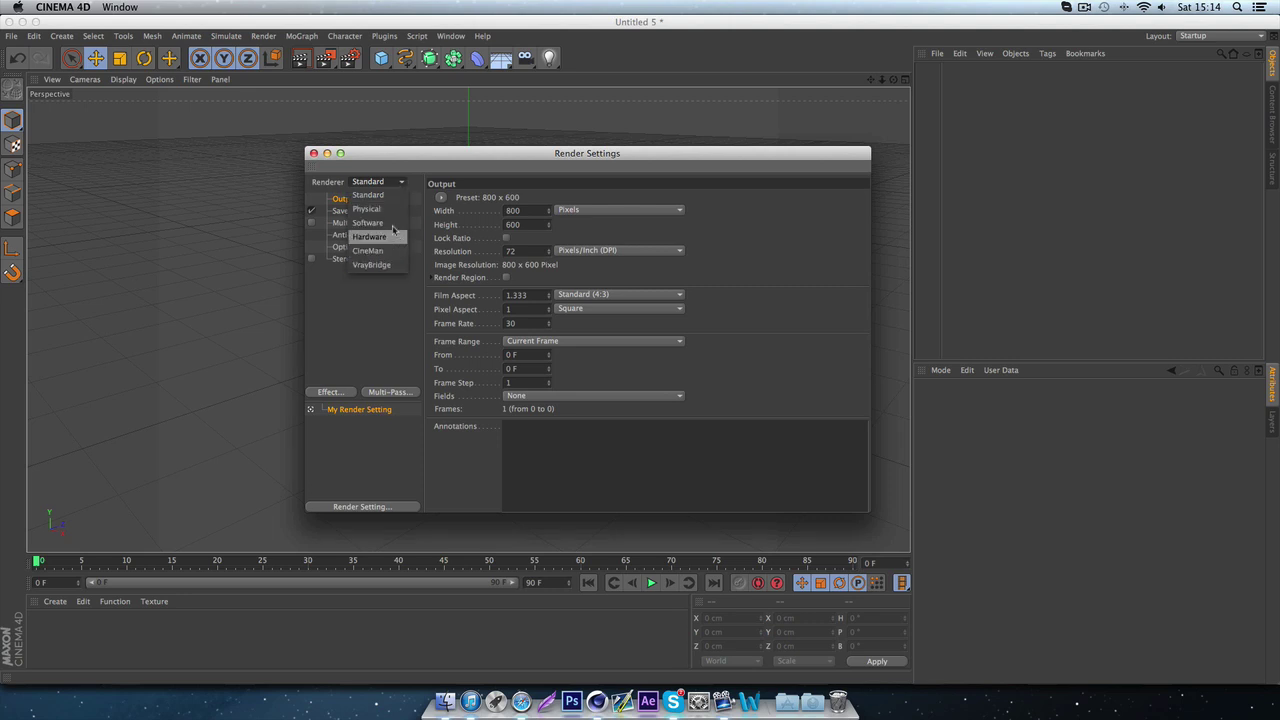
{"action": "left_click", "coordinate": [386, 264]}
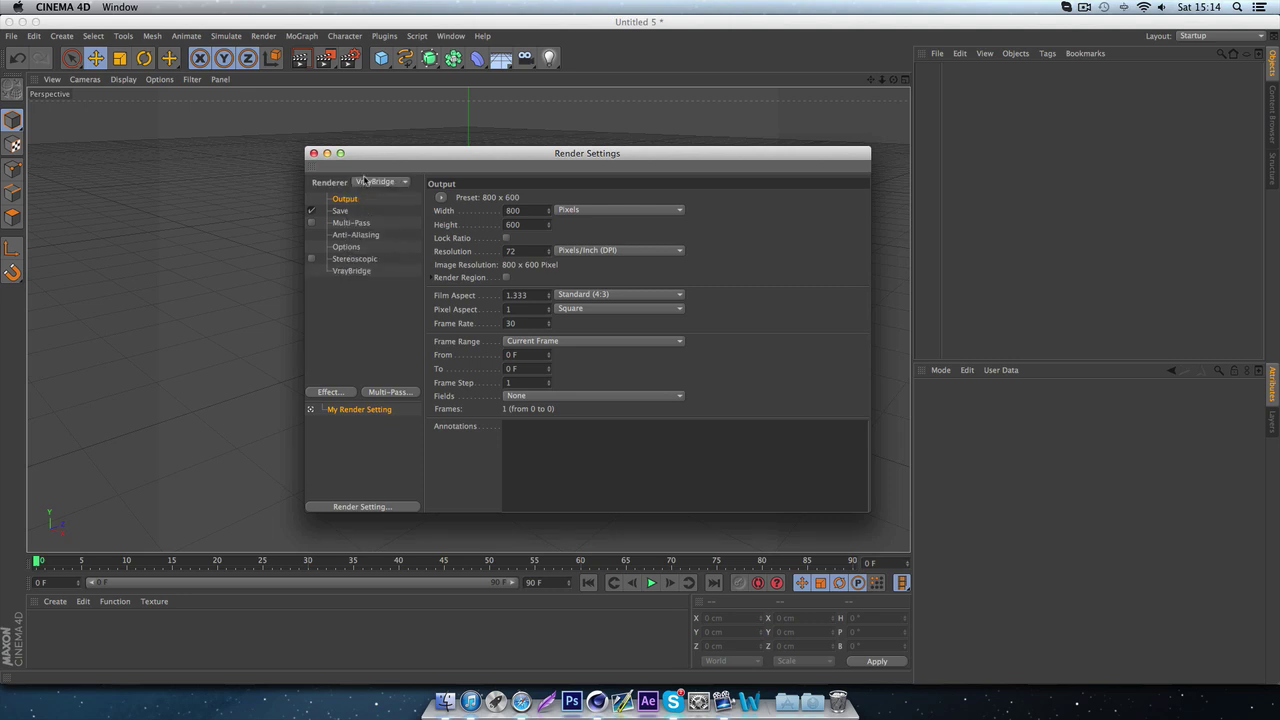
{"action": "left_click", "coordinate": [313, 153]}
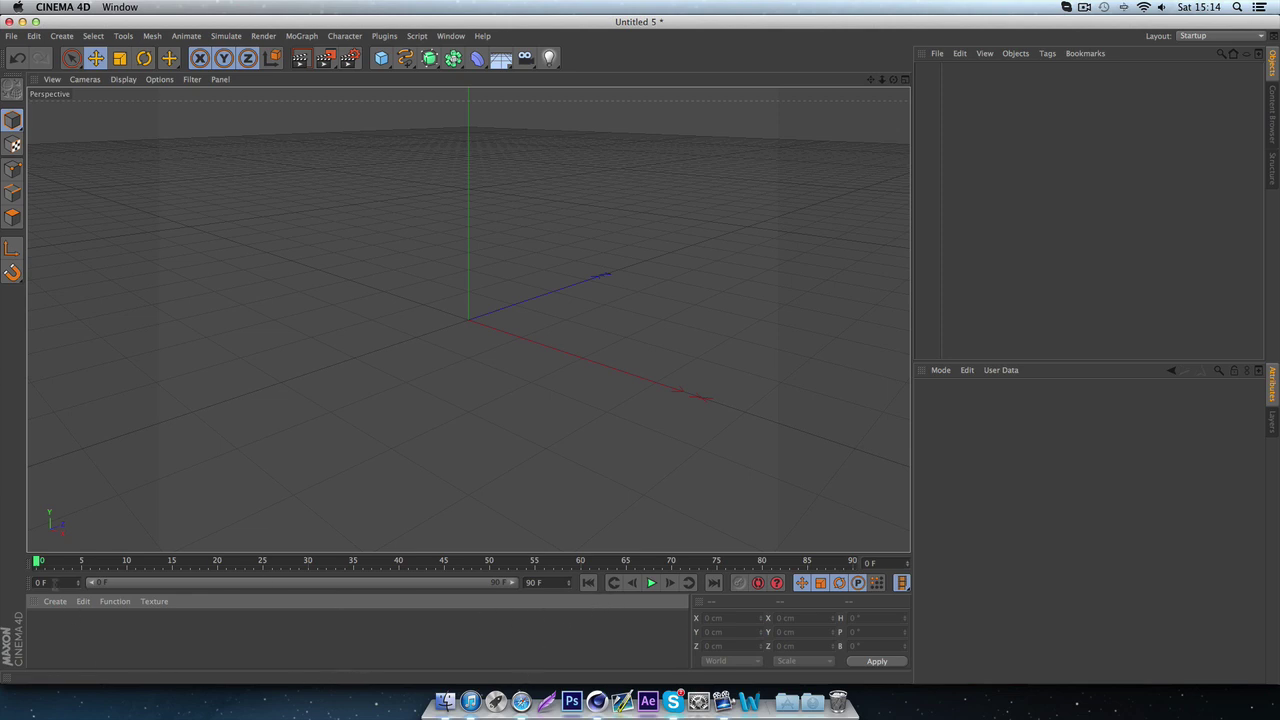
- Create a VrayAdvancedMaterial and open it in the Material Editor
{"action": "left_click", "coordinate": [55, 601]}
{"action": "mouse_move", "coordinate": [100, 488]}
{"action": "mouse_move", "coordinate": [218, 476]}
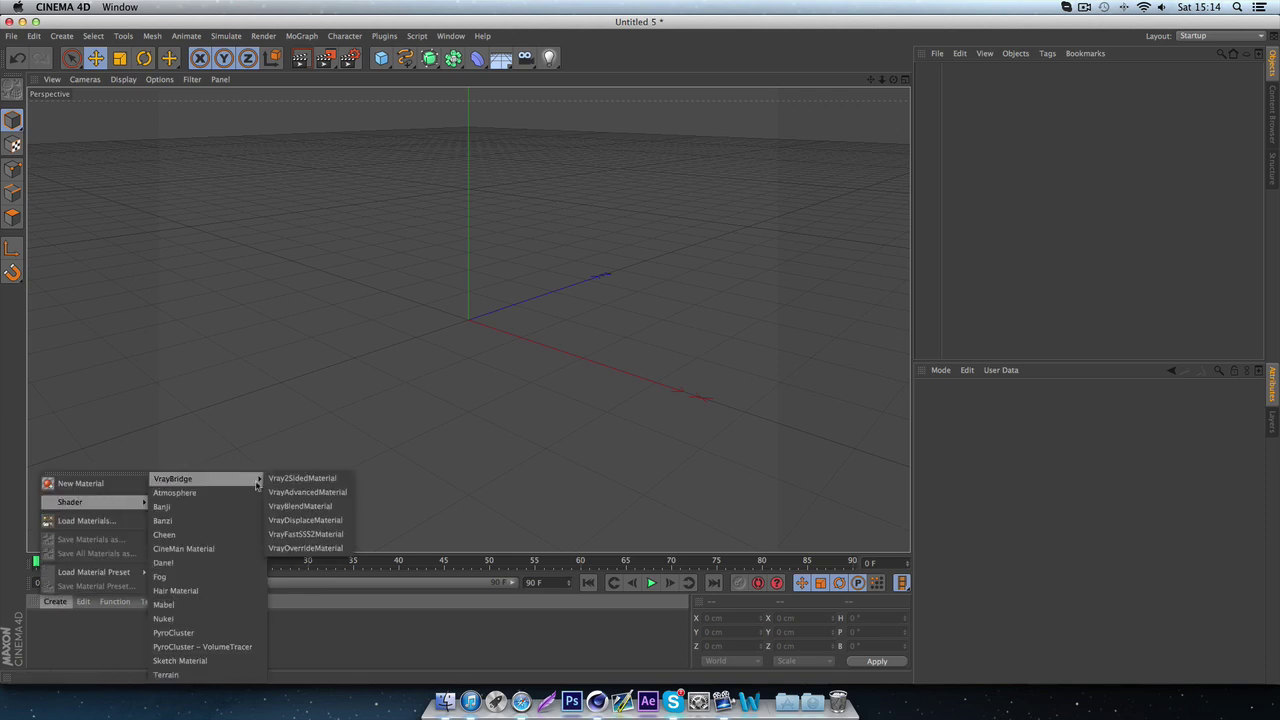
{"action": "left_click", "coordinate": [305, 492]}
{"action": "double_click", "coordinate": [37, 628]}
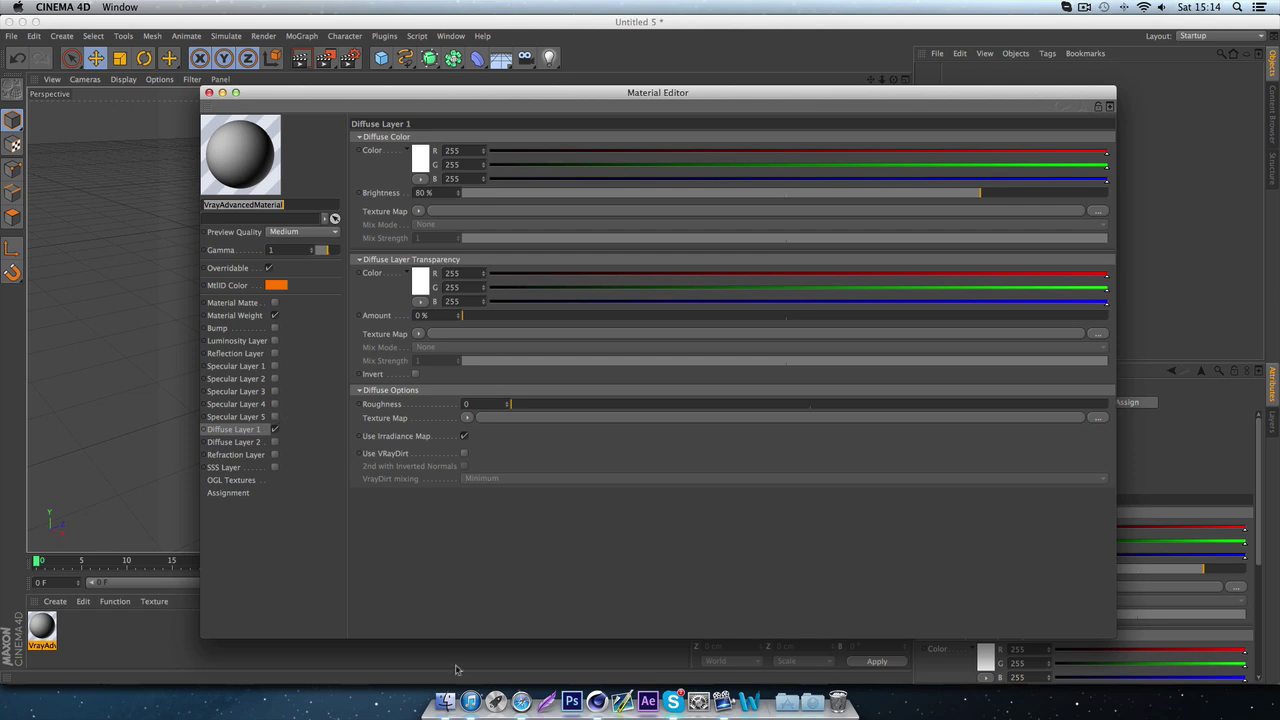
- Switch to Safari, open the VRAYforC4D materials library in a new tab and browse its first two pages
{"action": "left_click", "coordinate": [521, 701]}
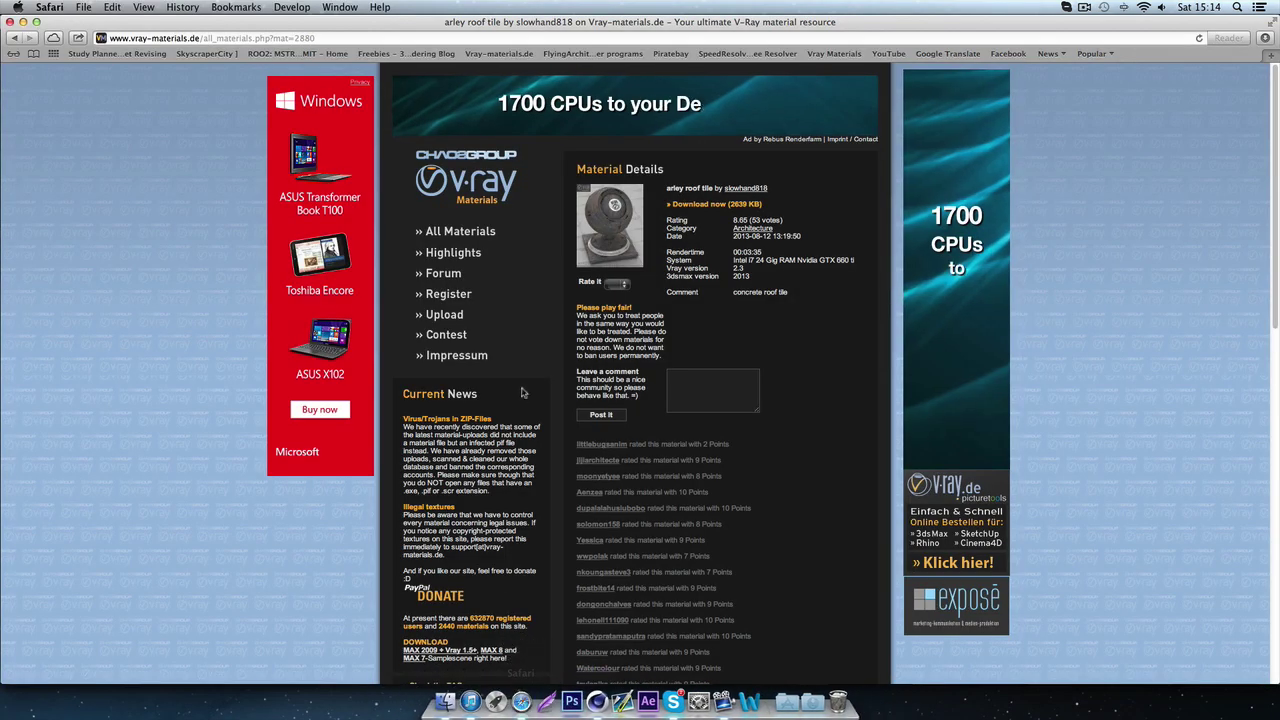
{"action": "key", "text": "super+t"}
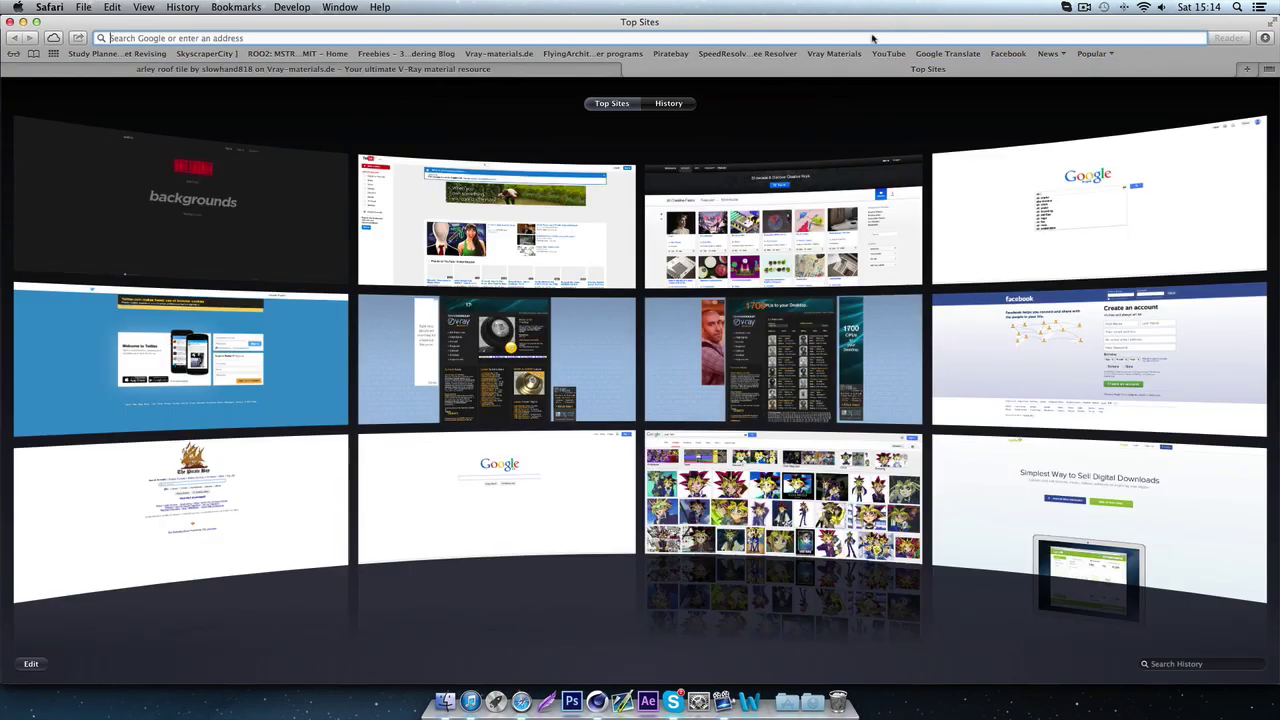
{"action": "left_click", "coordinate": [834, 54]}
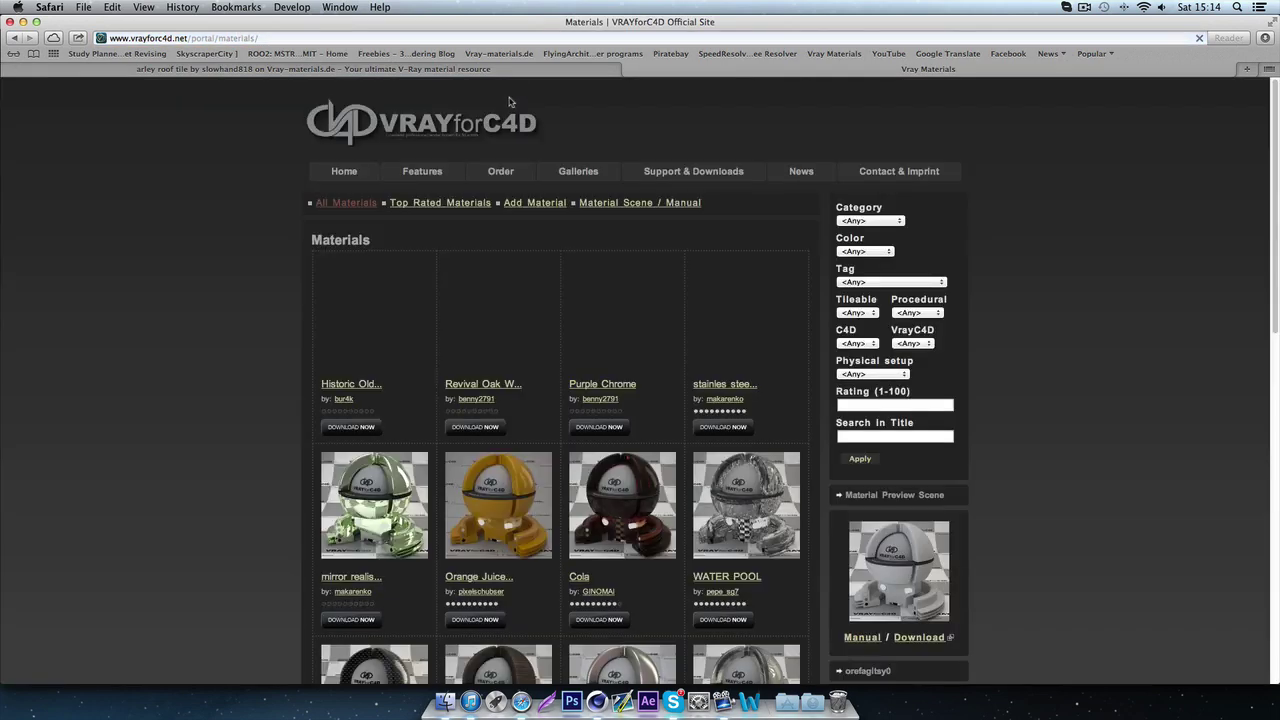
{"action": "mouse_move", "coordinate": [613, 195]}
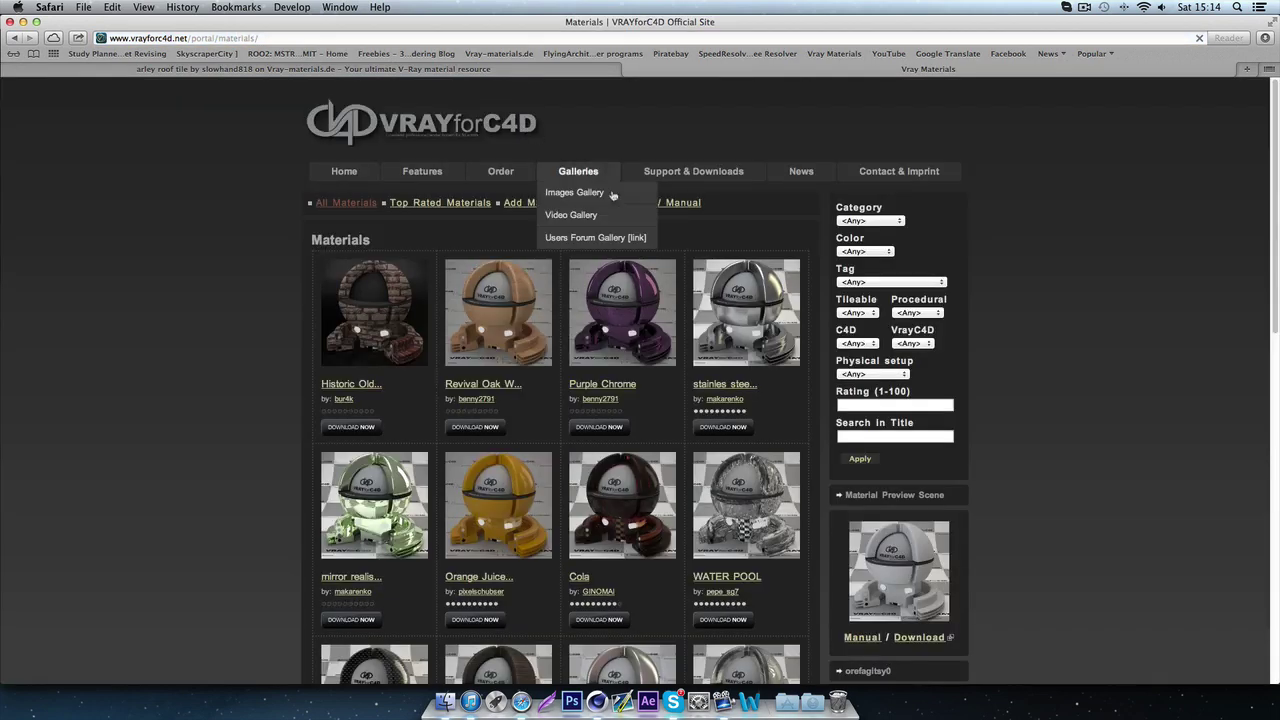
{"action": "scroll", "coordinate": [966, 385], "scroll_direction": "down", "scroll_amount": 4}
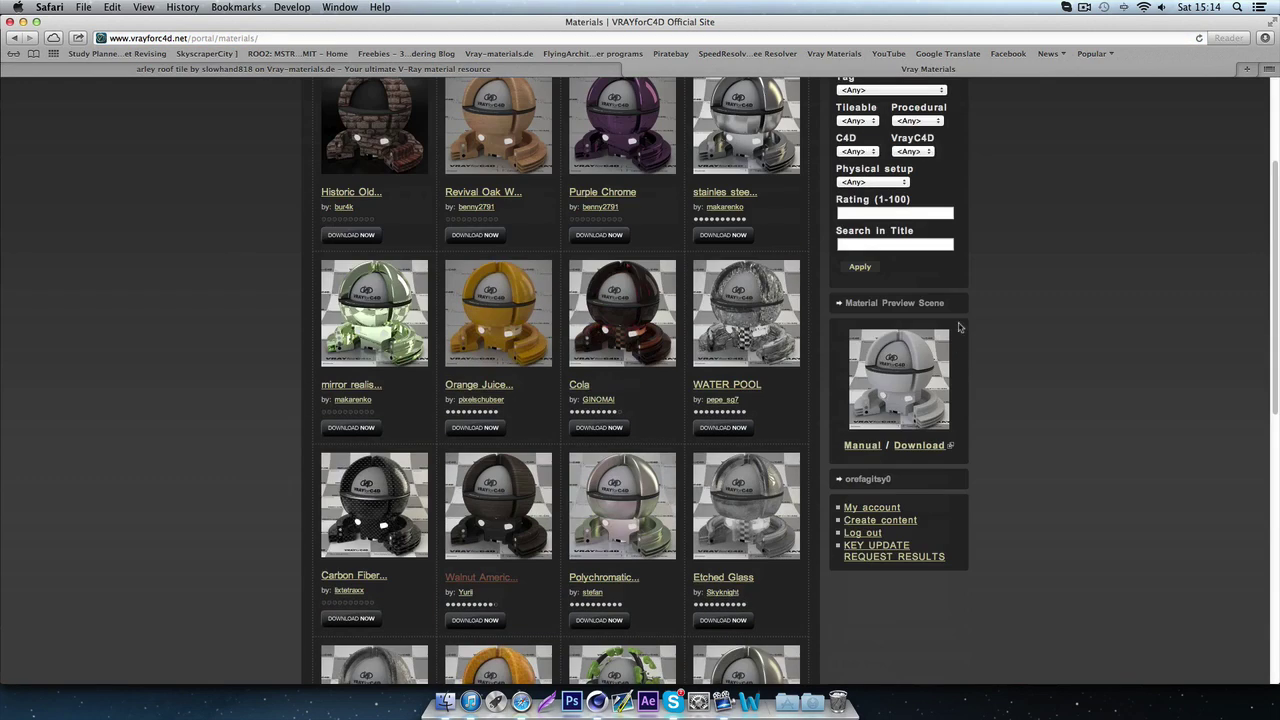
{"action": "scroll", "coordinate": [958, 327], "scroll_direction": "up", "scroll_amount": 1}
{"action": "scroll", "coordinate": [702, 188], "scroll_direction": "up", "scroll_amount": 1}
{"action": "scroll", "coordinate": [640, 232], "scroll_direction": "down", "scroll_amount": 15}
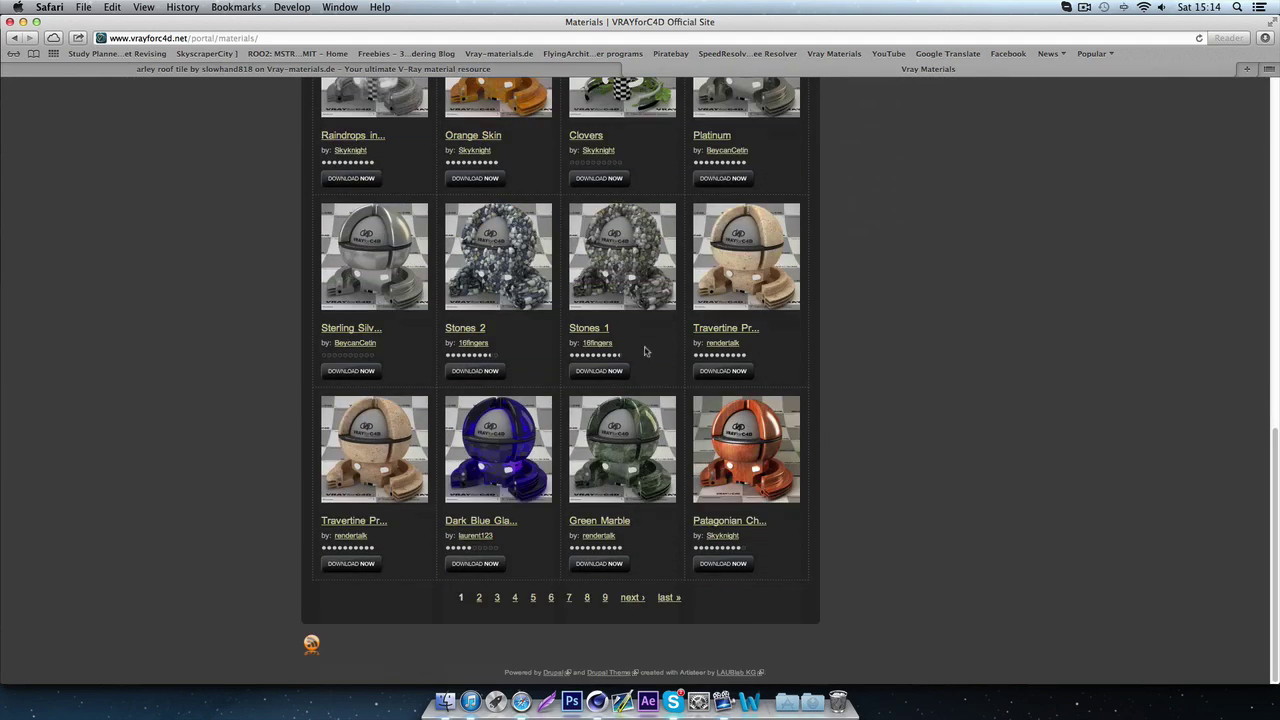
{"action": "left_click", "coordinate": [479, 598]}
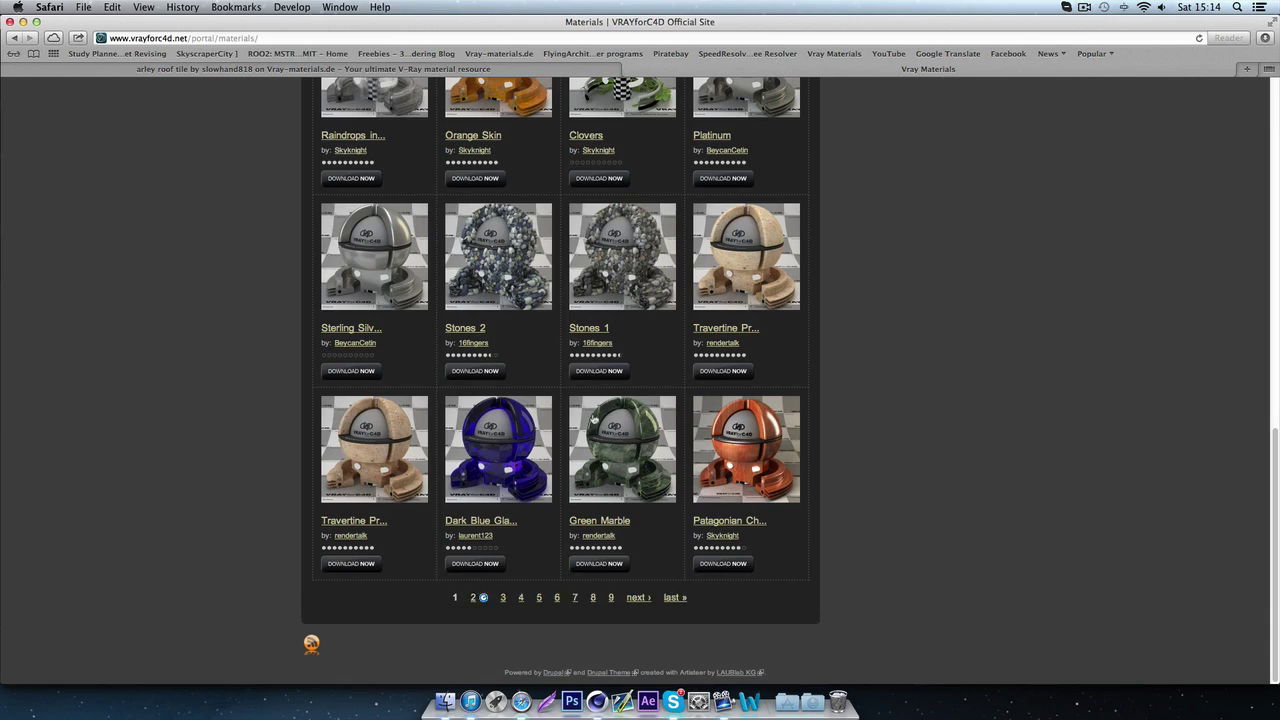
{"action": "scroll", "coordinate": [525, 173], "scroll_direction": "up", "scroll_amount": 1}
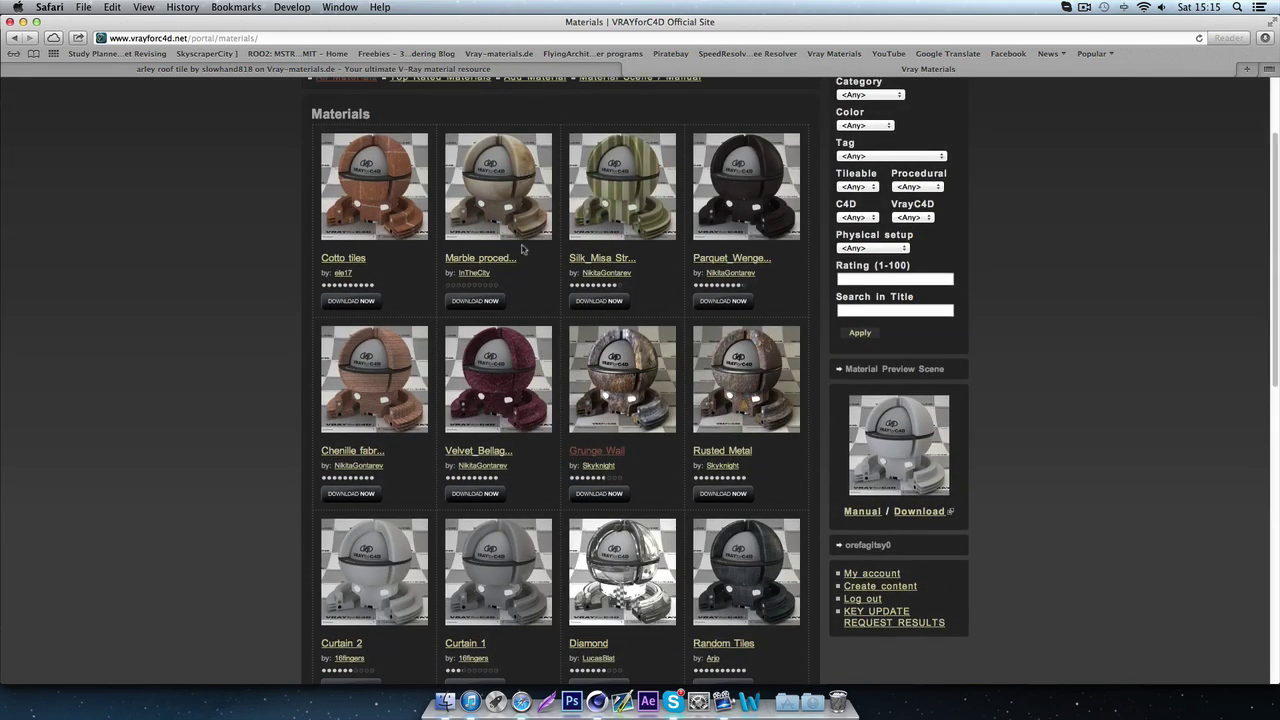
{"action": "scroll", "coordinate": [525, 146], "scroll_direction": "up", "scroll_amount": 3}
- Find the Esmeril or Emery Wheel material in the Vray-materials.de list and download it
{"action": "left_click", "coordinate": [470, 70]}
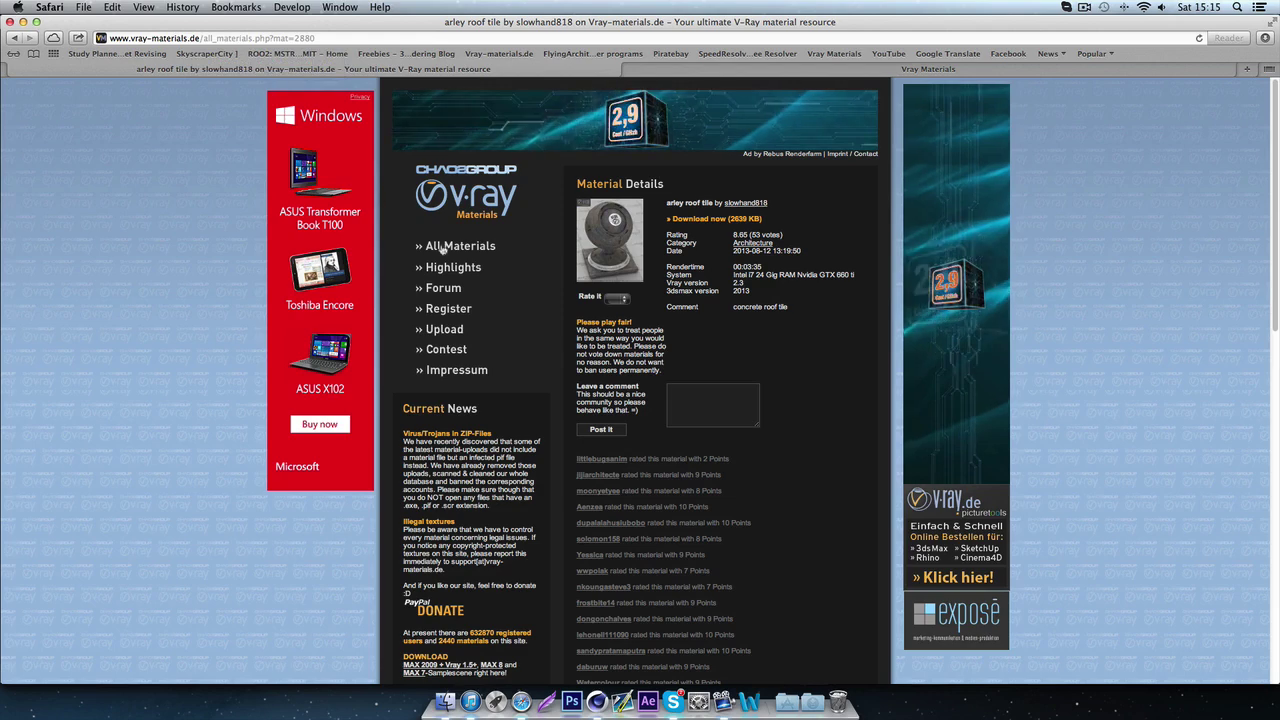
{"action": "key", "text": "super+bracketleft"}
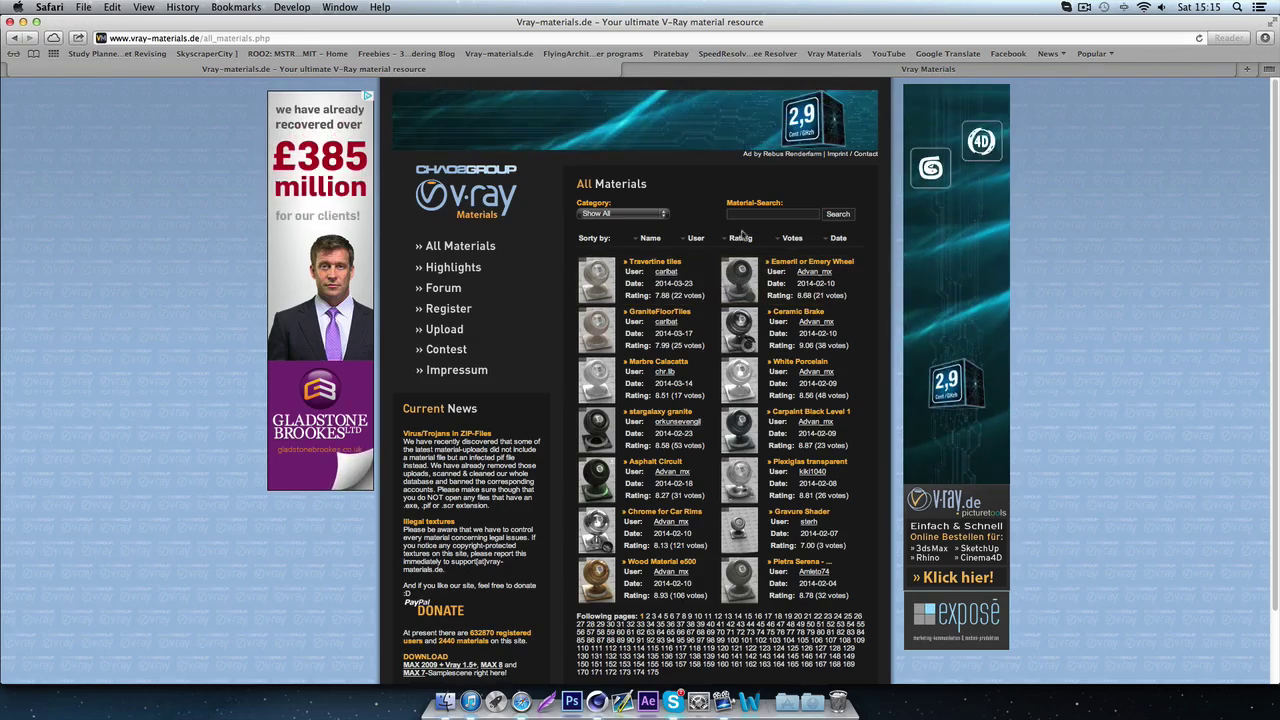
{"action": "left_click", "coordinate": [745, 288]}
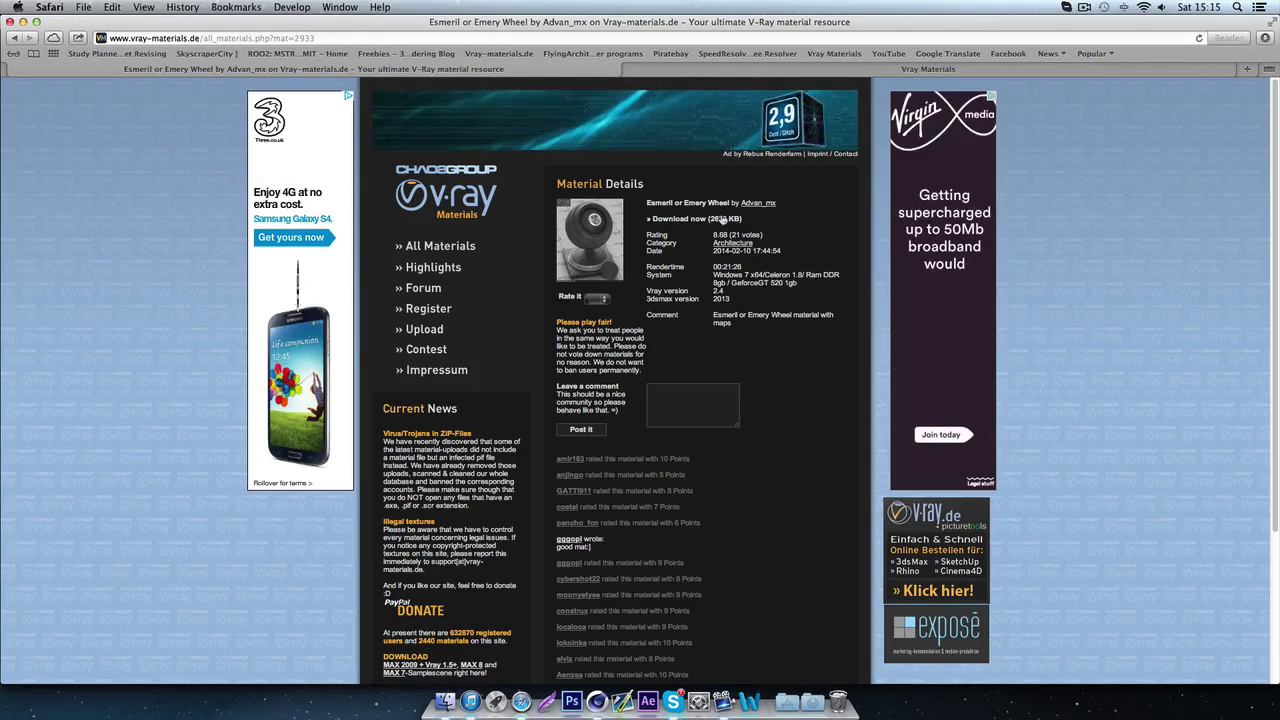
{"action": "left_click", "coordinate": [722, 218]}
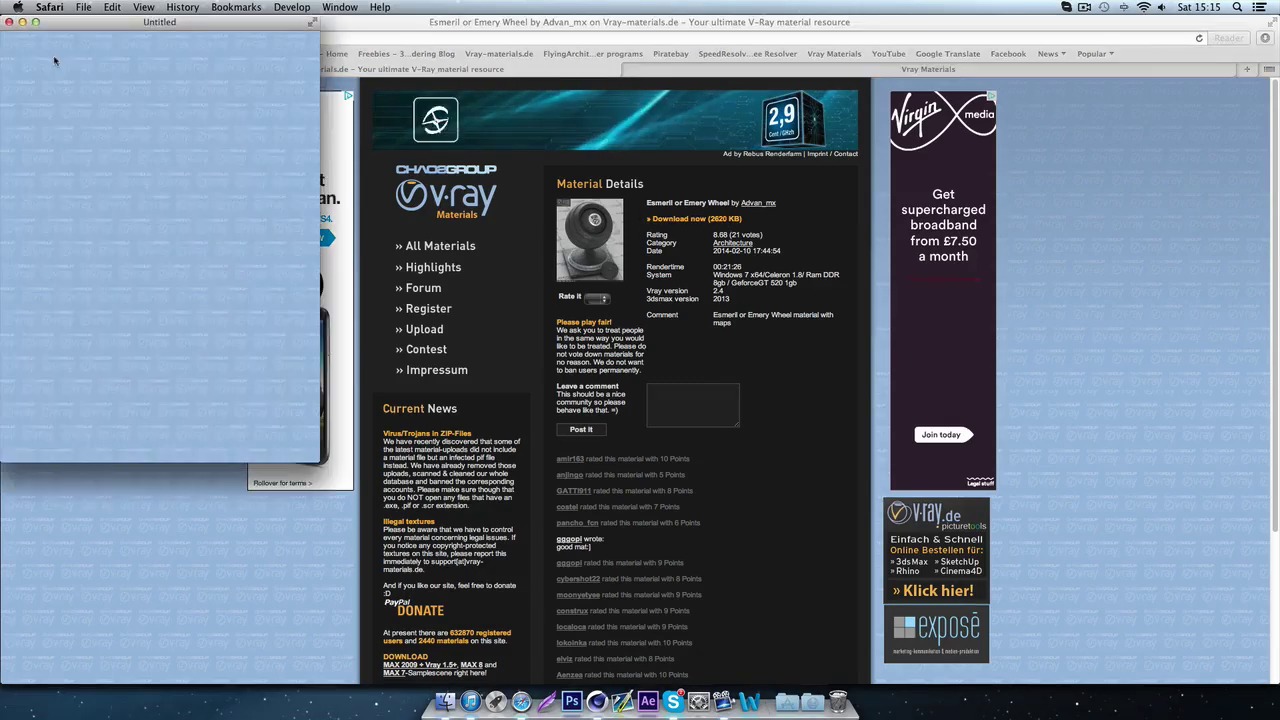
{"action": "left_click", "coordinate": [9, 21]}
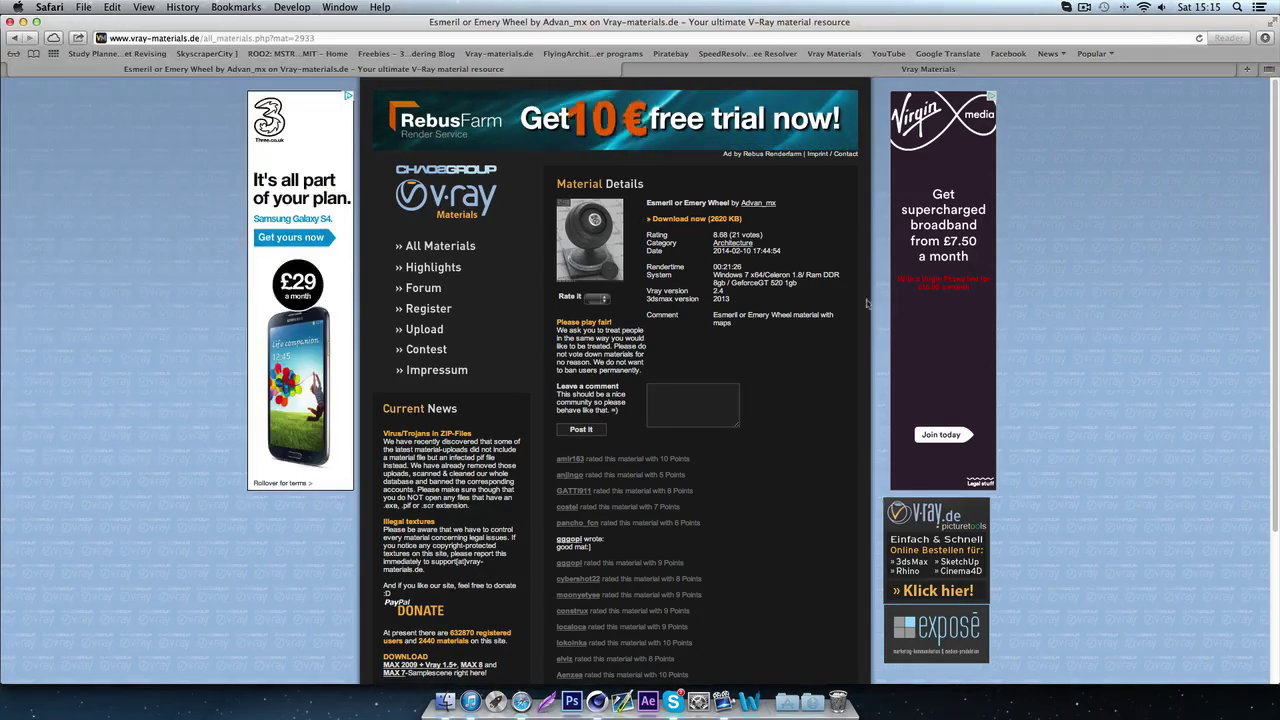
{"action": "left_click", "coordinate": [724, 219]}
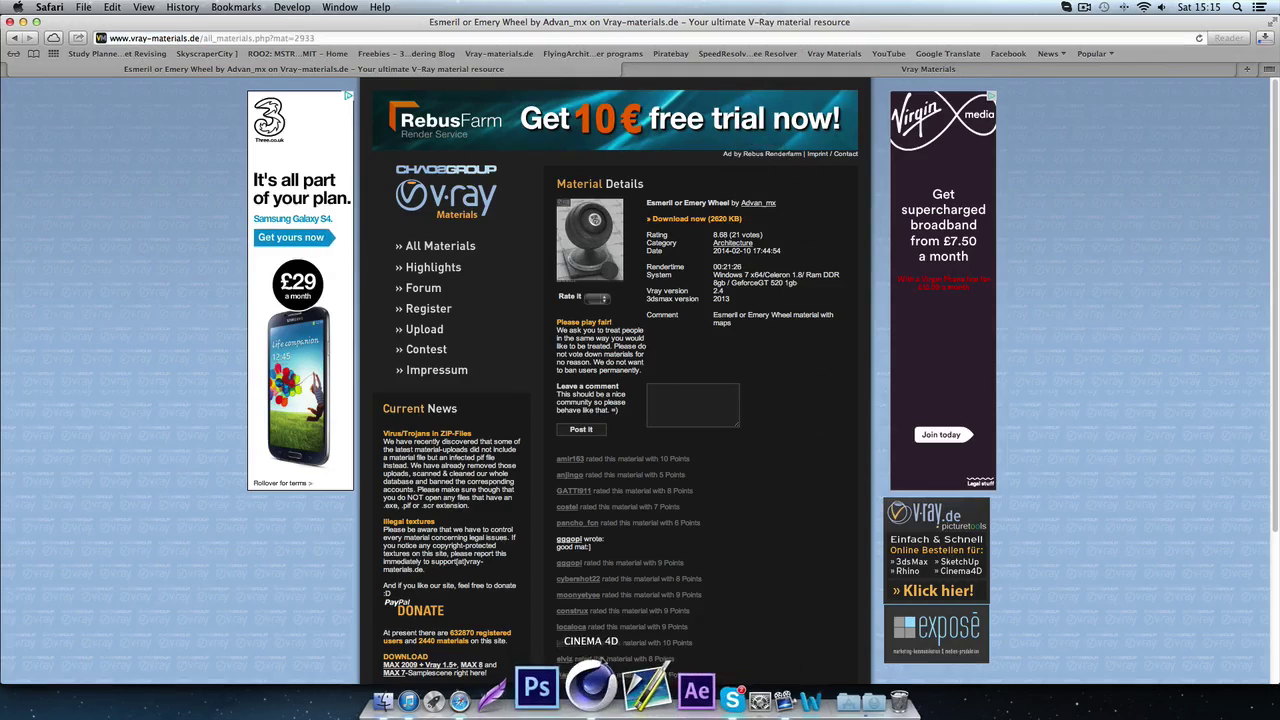
- Switch back to Cinema 4D, create a standard material, and reopen VrayAdvancedMaterial at its Material Weight settings
{"action": "left_click", "coordinate": [597, 701]}
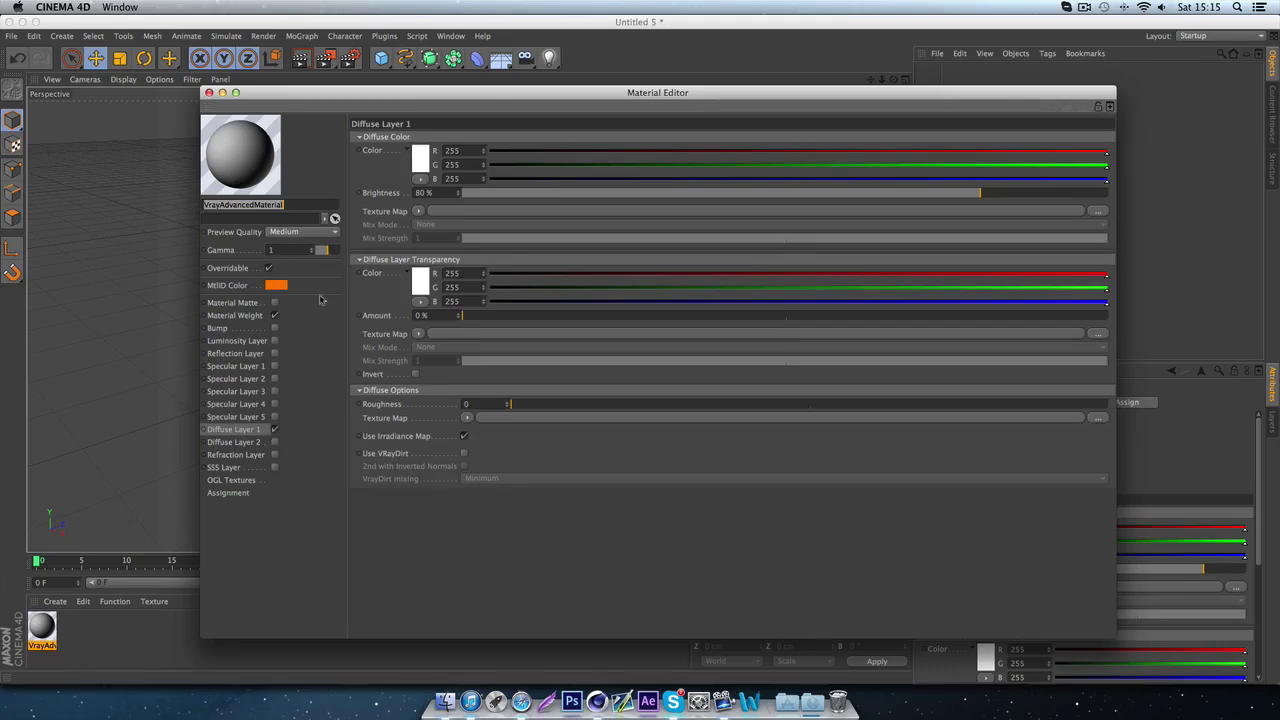
{"action": "double_click", "coordinate": [47, 668]}
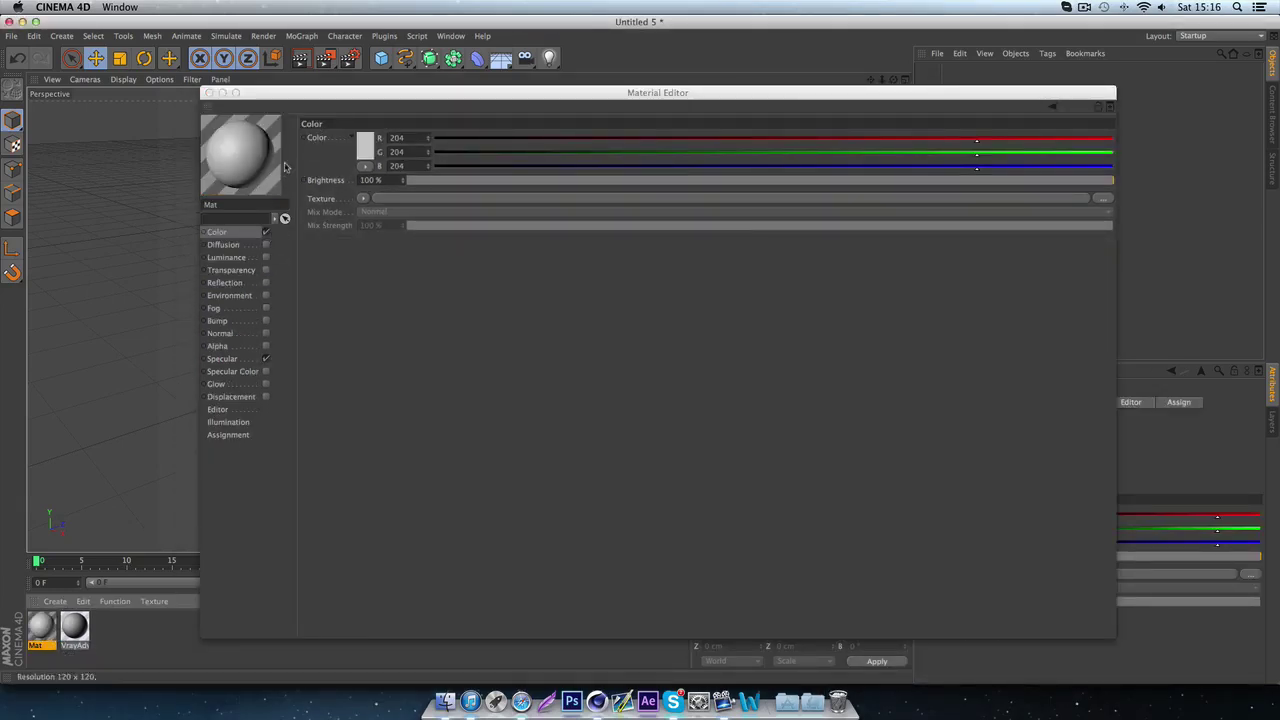
{"action": "left_click", "coordinate": [74, 628]}
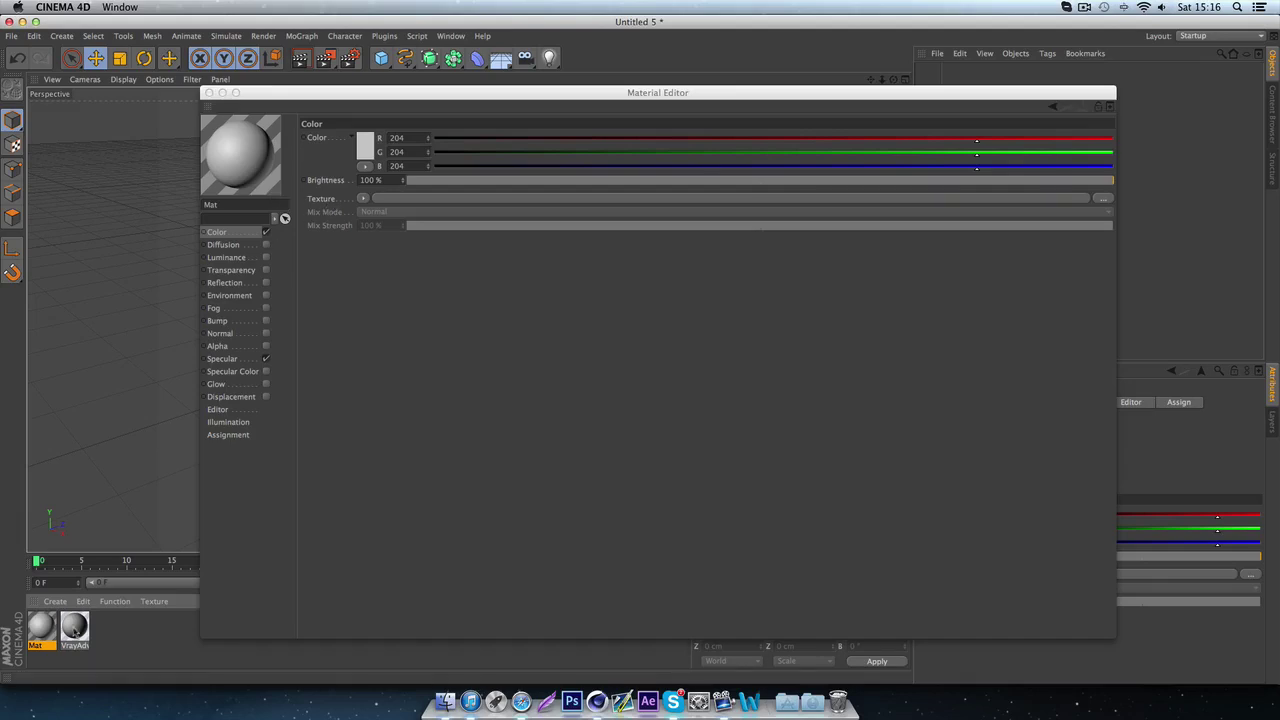
{"action": "left_click", "coordinate": [240, 315]}
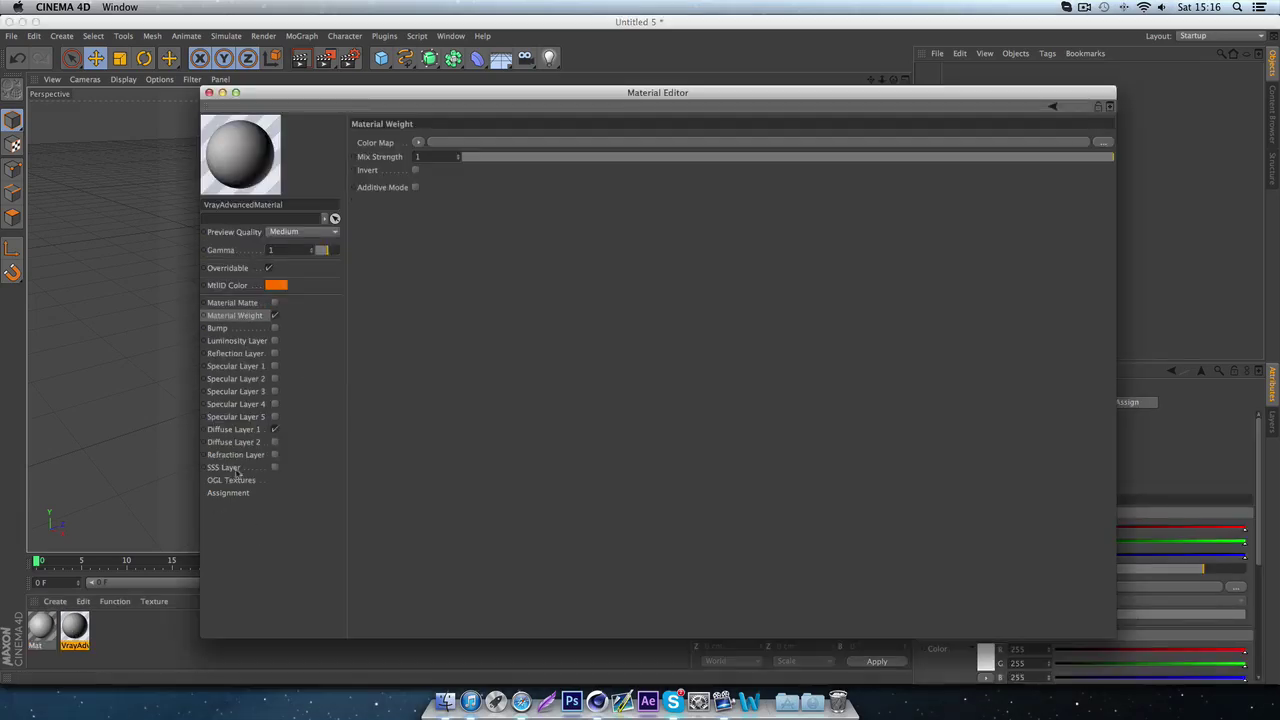
- Load Diff.jpg from the downloaded Esmeril folder as Diffuse Layer 1's diffuse color texture map, without copying it to the project location
{"action": "left_click", "coordinate": [230, 429]}
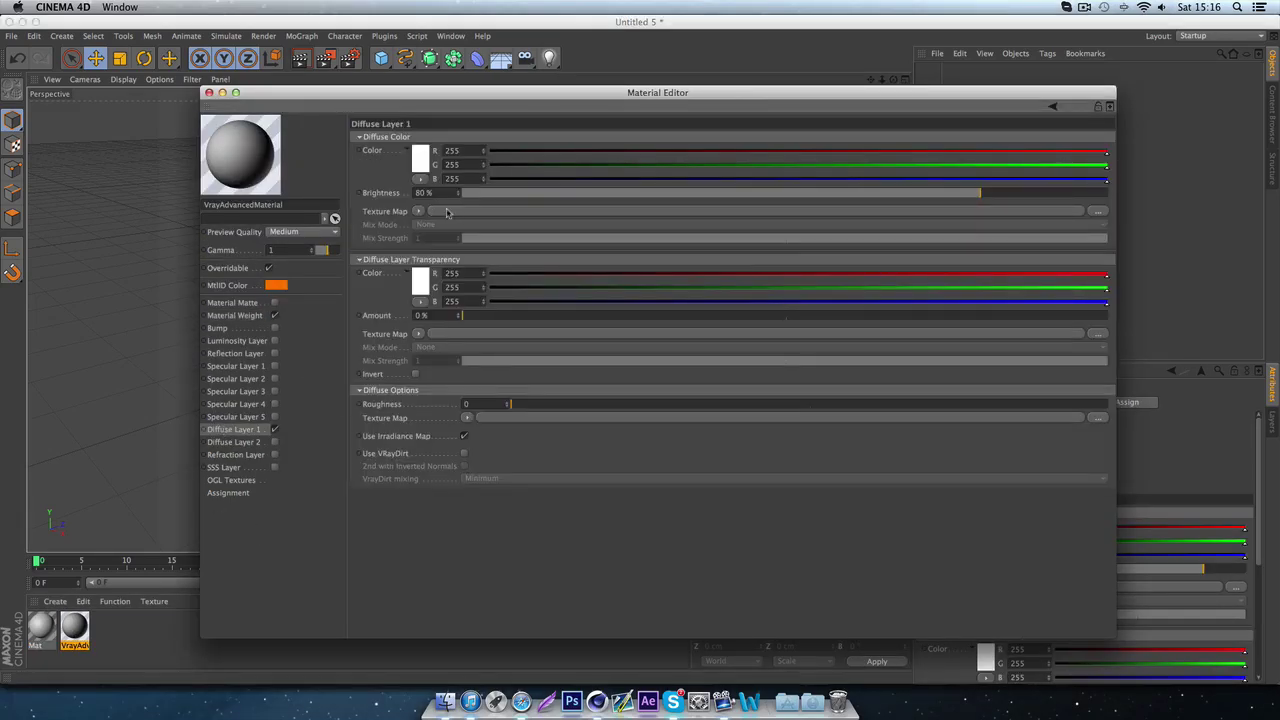
{"action": "left_click", "coordinate": [526, 212]}
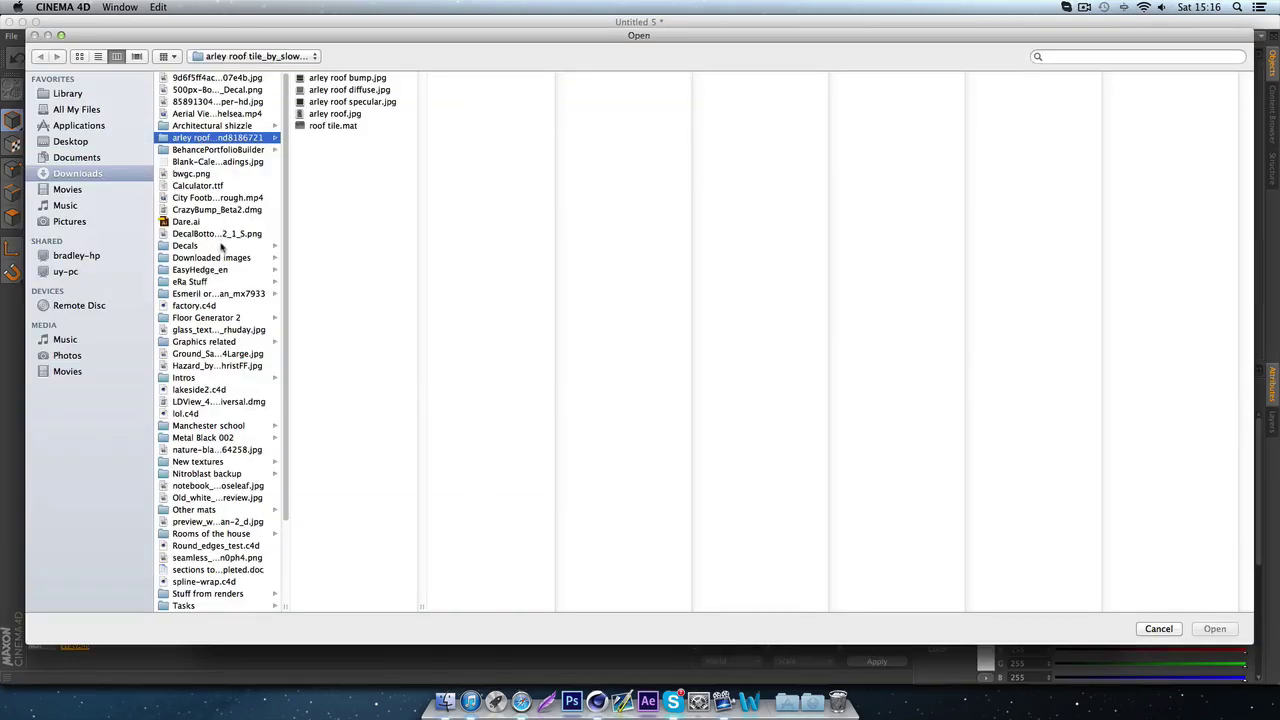
{"action": "left_click", "coordinate": [222, 293]}
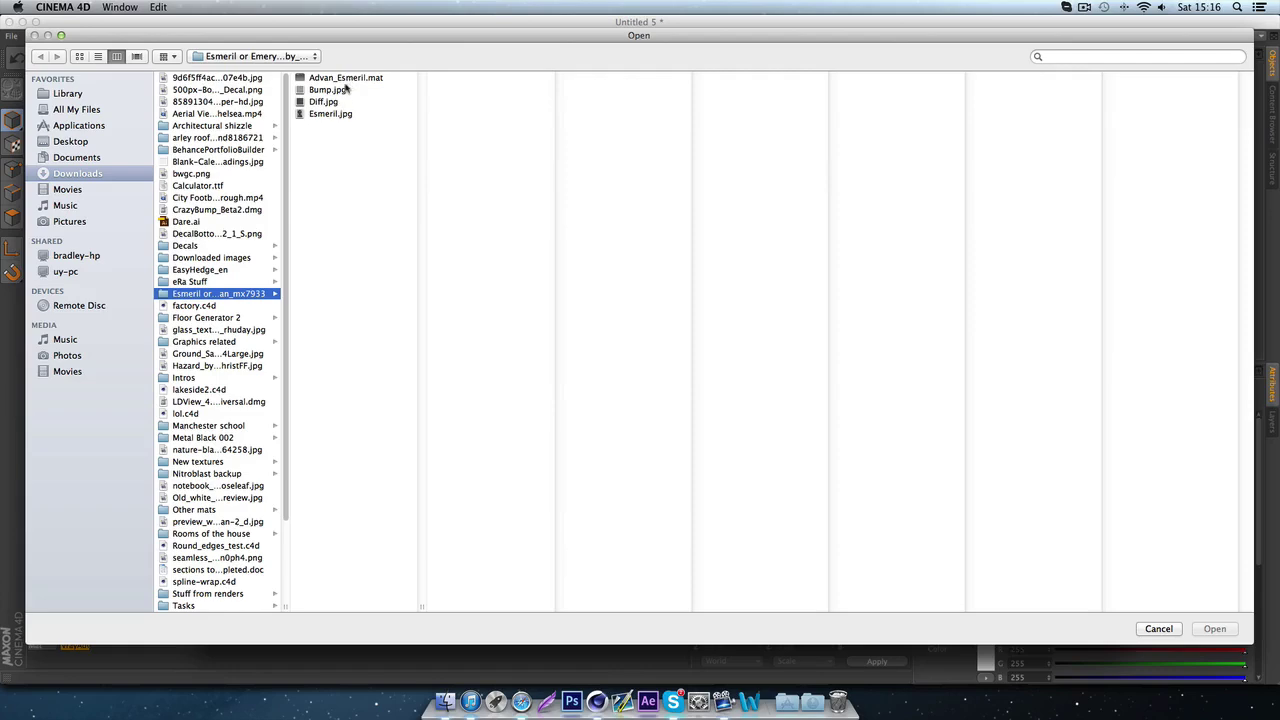
{"action": "left_click", "coordinate": [340, 90]}
{"action": "key", "text": "Down"}
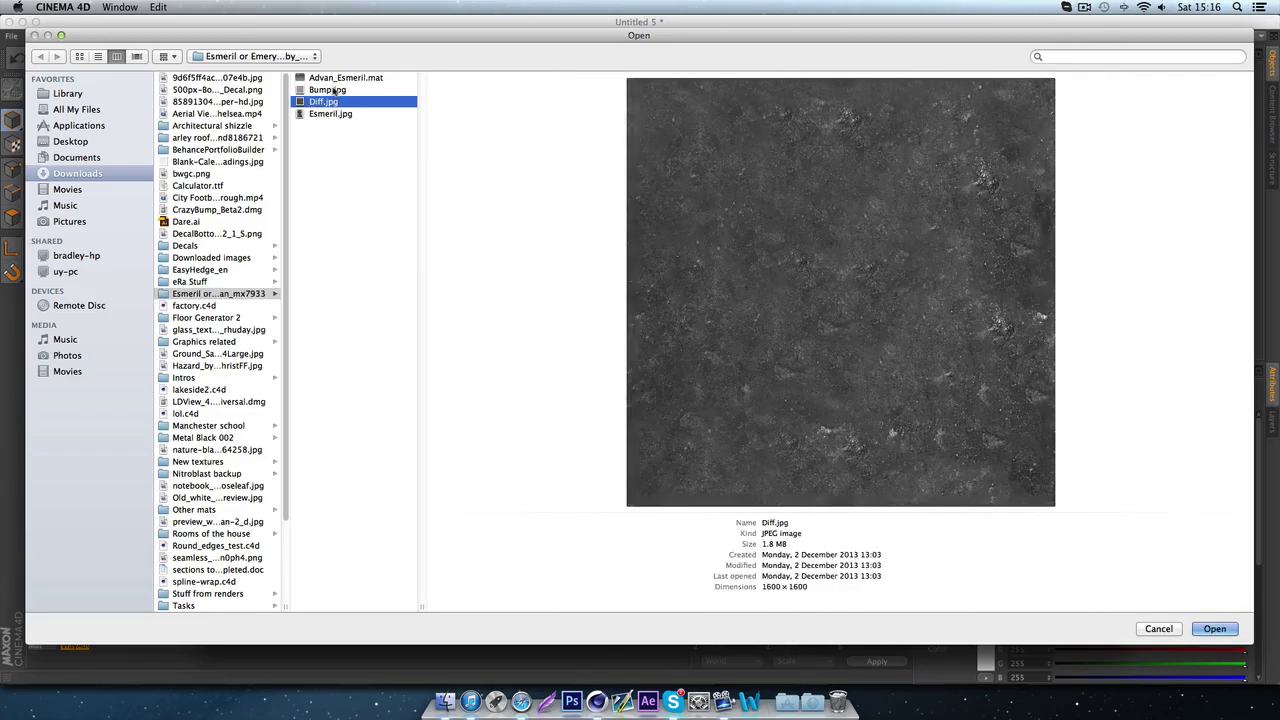
{"action": "left_click", "coordinate": [335, 90]}
{"action": "left_click", "coordinate": [340, 113]}
{"action": "left_click", "coordinate": [345, 78]}
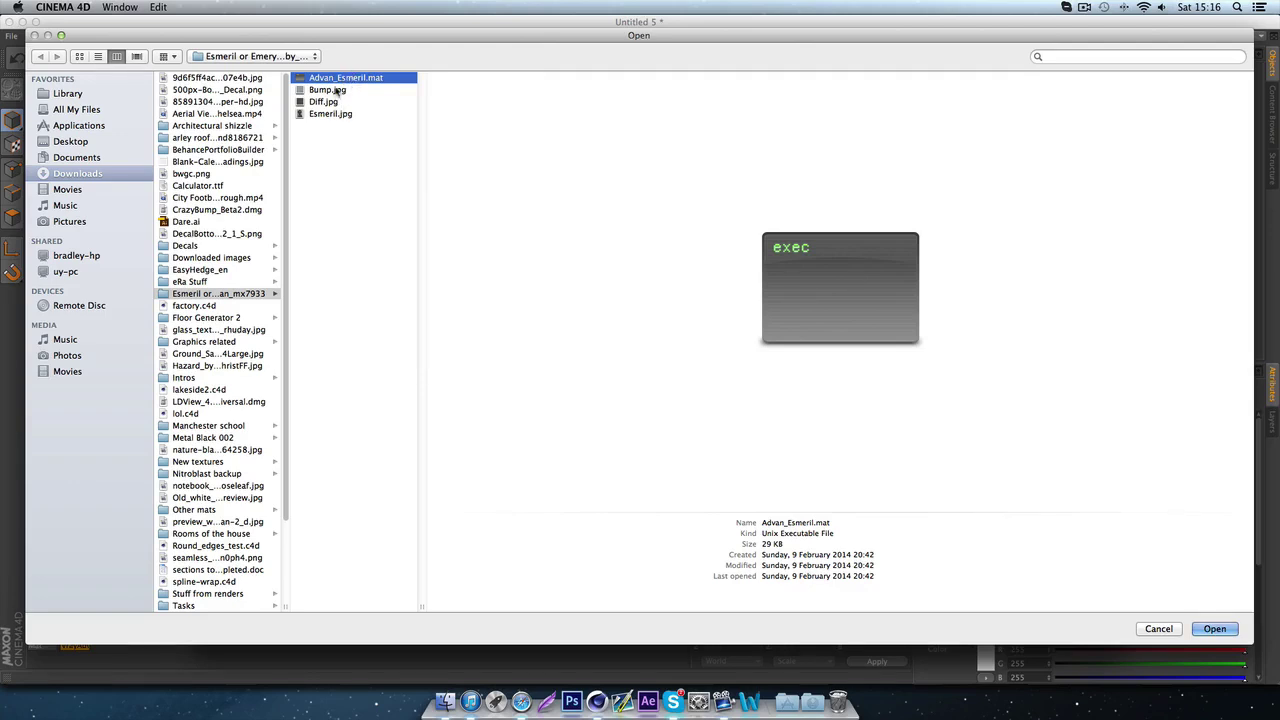
{"action": "left_click", "coordinate": [340, 113]}
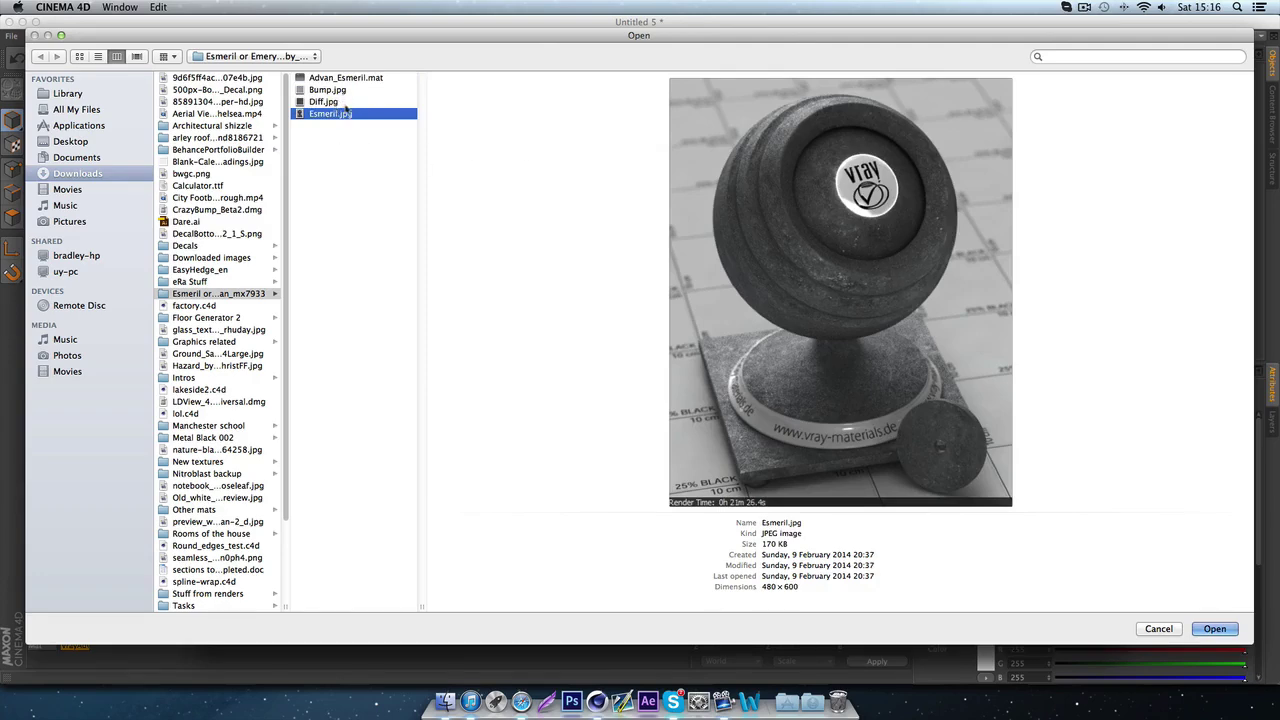
{"action": "double_click", "coordinate": [336, 104]}
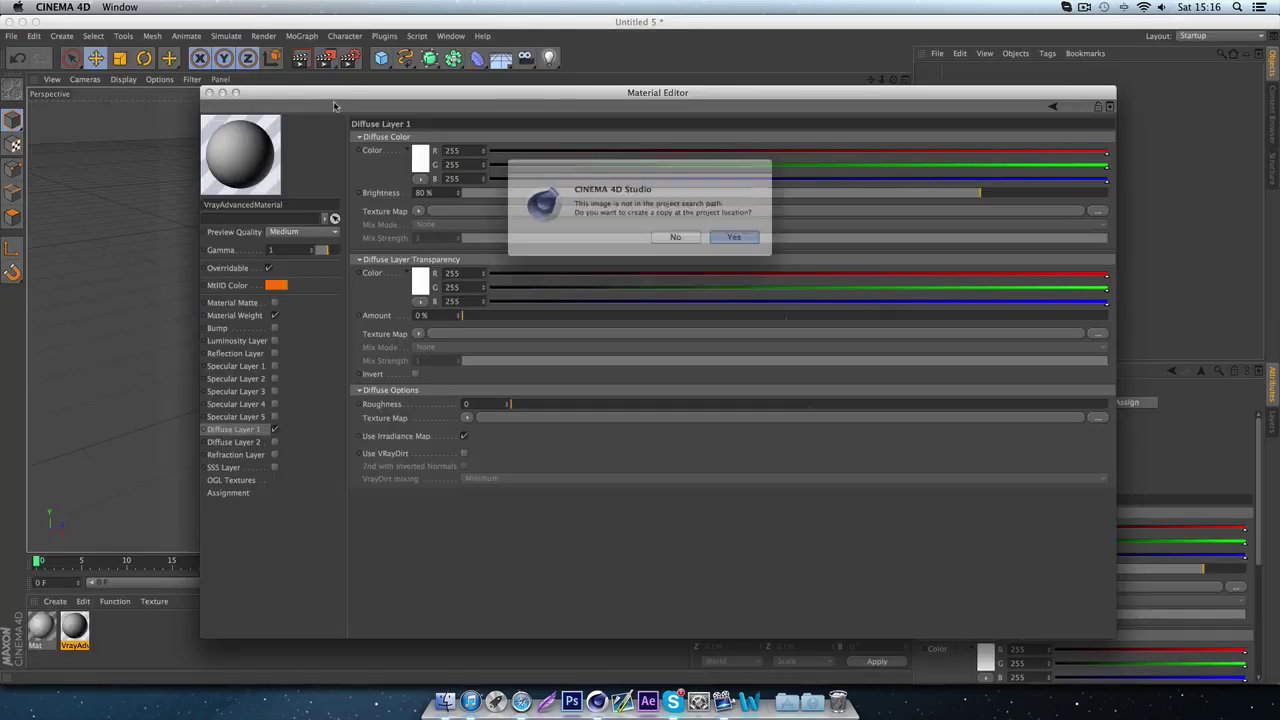
{"action": "left_click", "coordinate": [675, 237]}
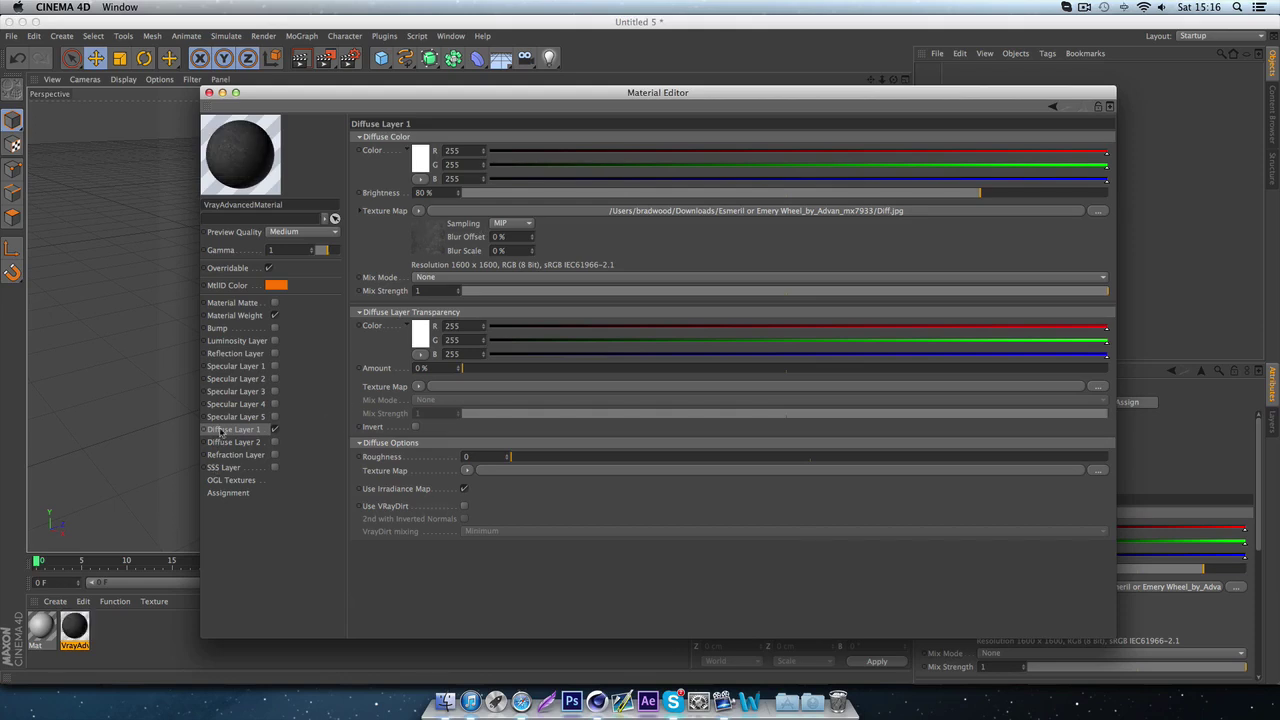
- Open the V-Ray material's preview in a separate window, move it aside and return to the Material Editor
{"action": "right_click", "coordinate": [236, 131]}
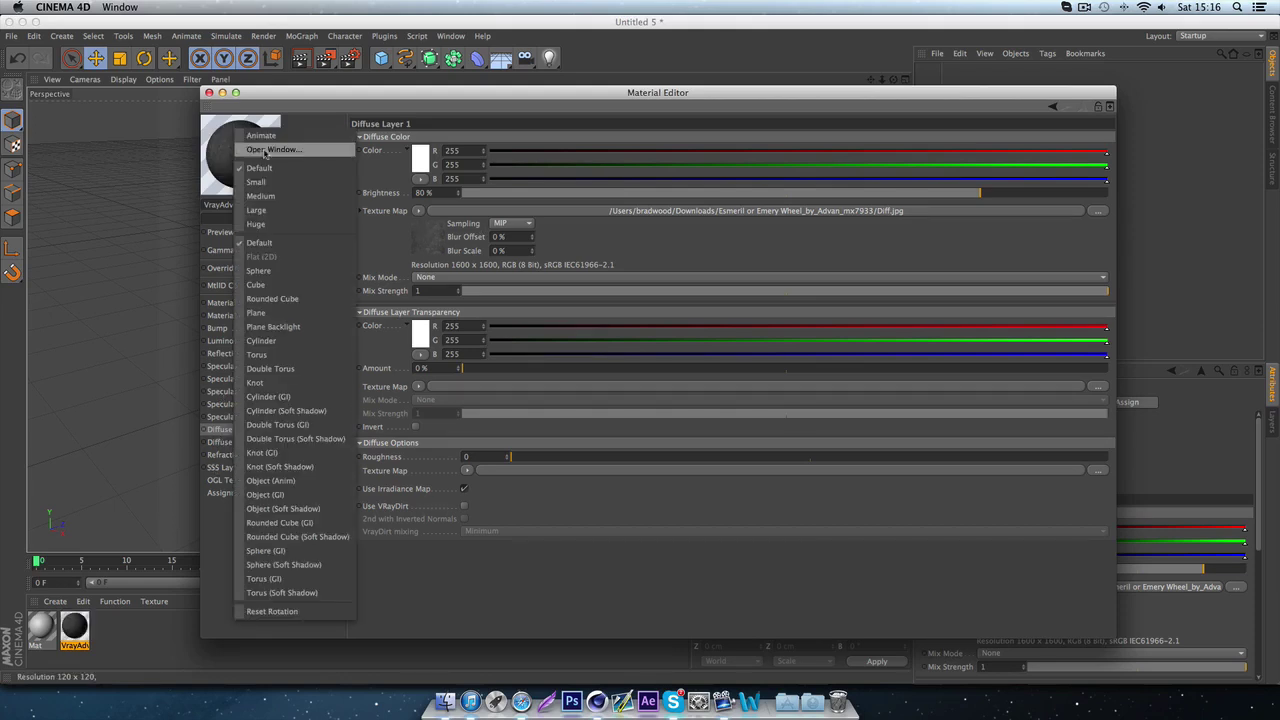
{"action": "left_click", "coordinate": [269, 149]}
{"action": "left_click_drag", "start_coordinate": [520, 236], "coordinate": [680, 173]}
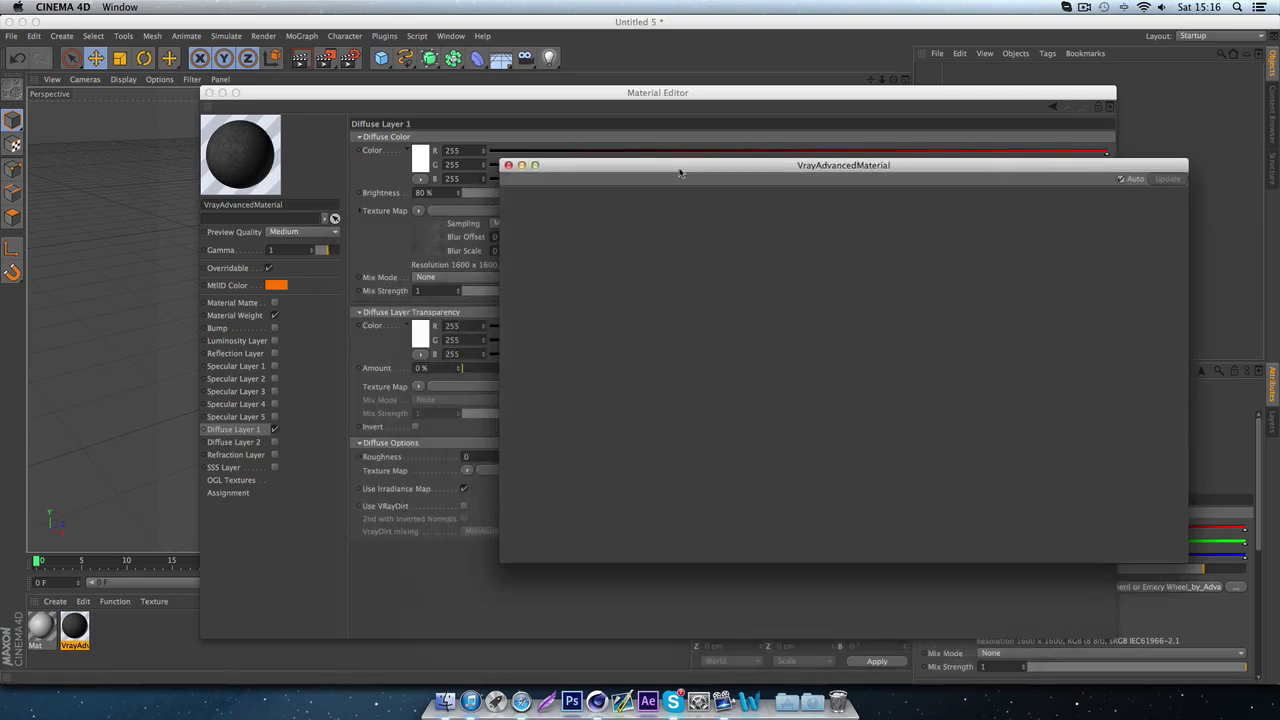
{"action": "left_click", "coordinate": [320, 156]}
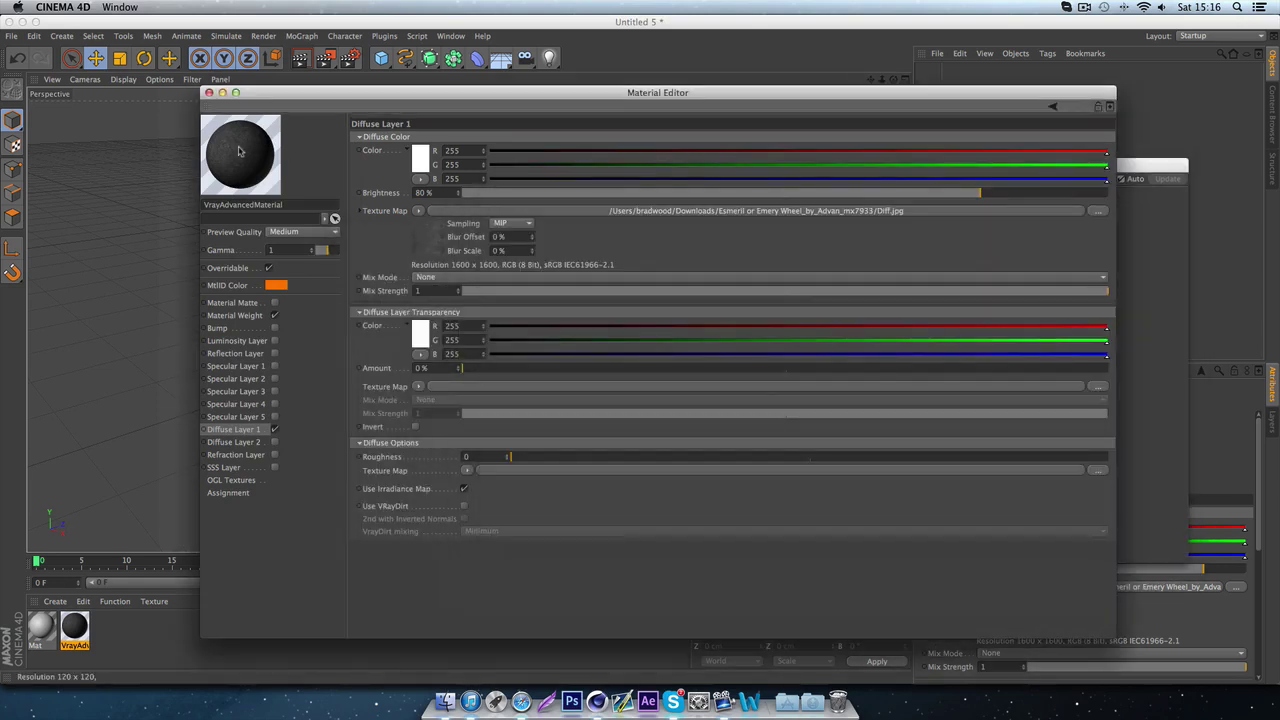
- Enable Specular Layer 1 and copy Diffuse Layer 1's texture map channel into its specular color texture map
{"action": "left_click", "coordinate": [274, 367]}
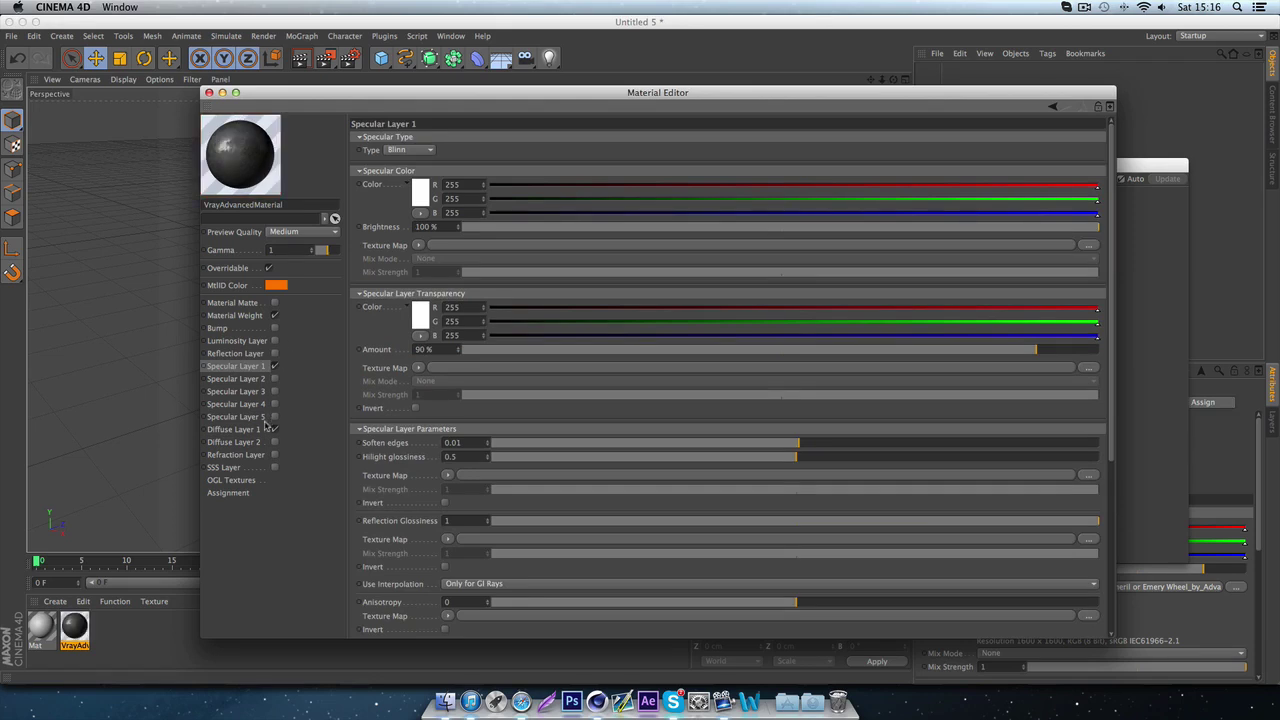
{"action": "left_click", "coordinate": [264, 429]}
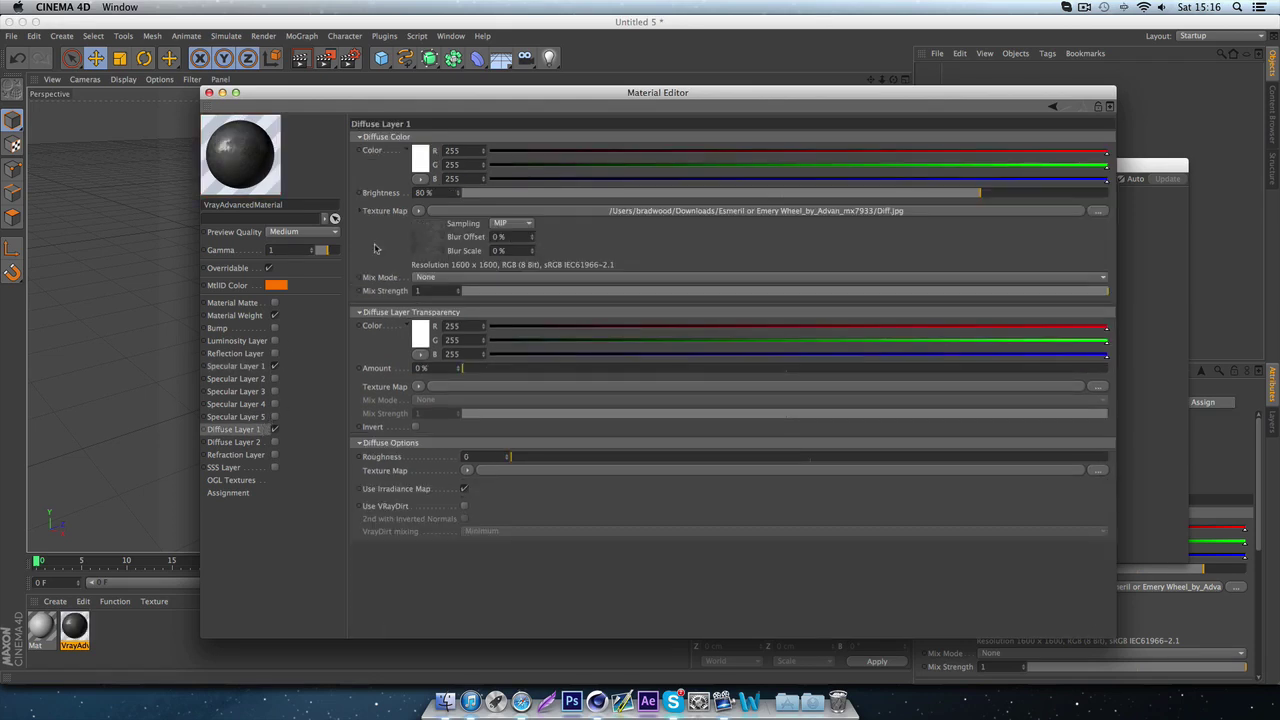
{"action": "left_click", "coordinate": [420, 210]}
{"action": "left_click", "coordinate": [256, 345]}
{"action": "left_click", "coordinate": [256, 366]}
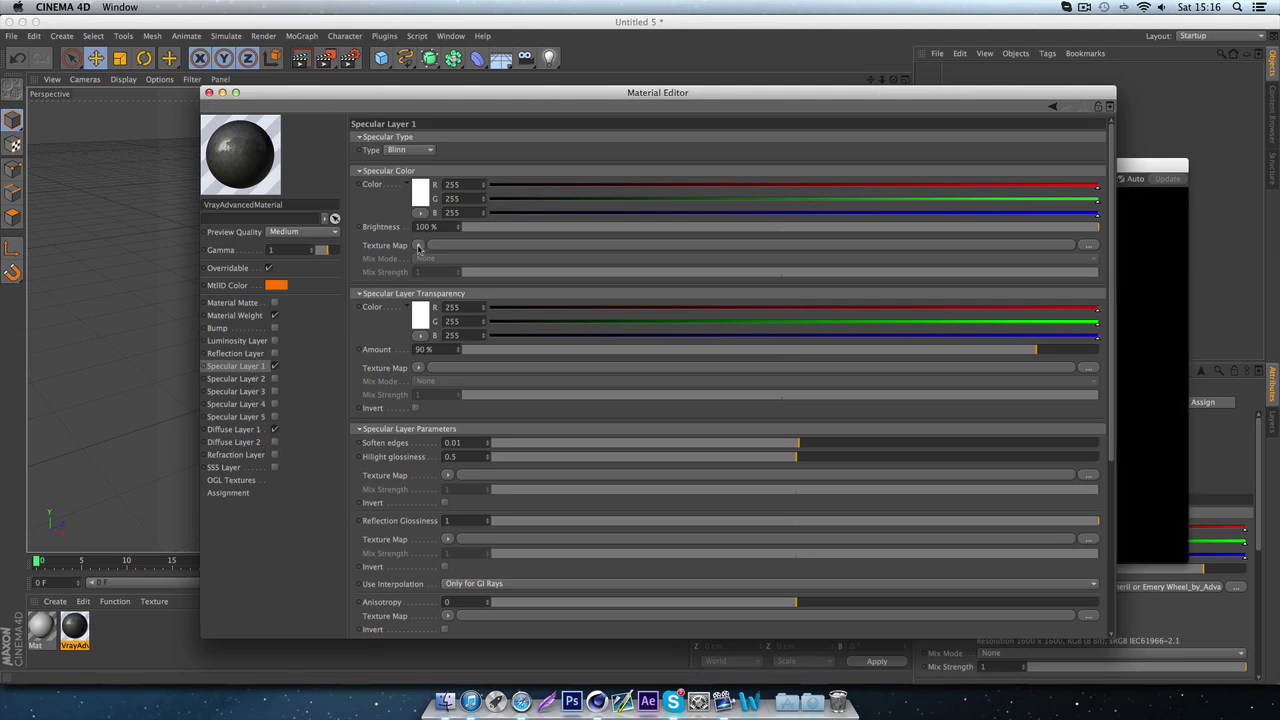
{"action": "left_click", "coordinate": [418, 247]}
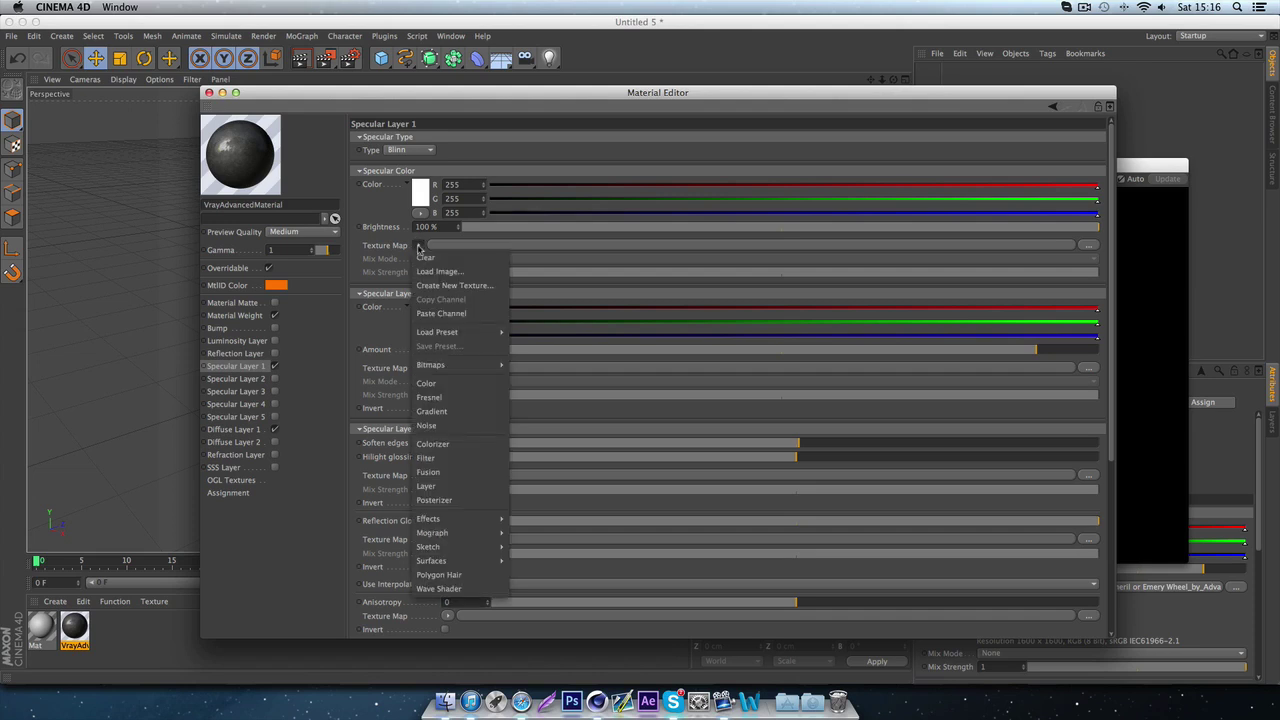
{"action": "left_click", "coordinate": [458, 314]}
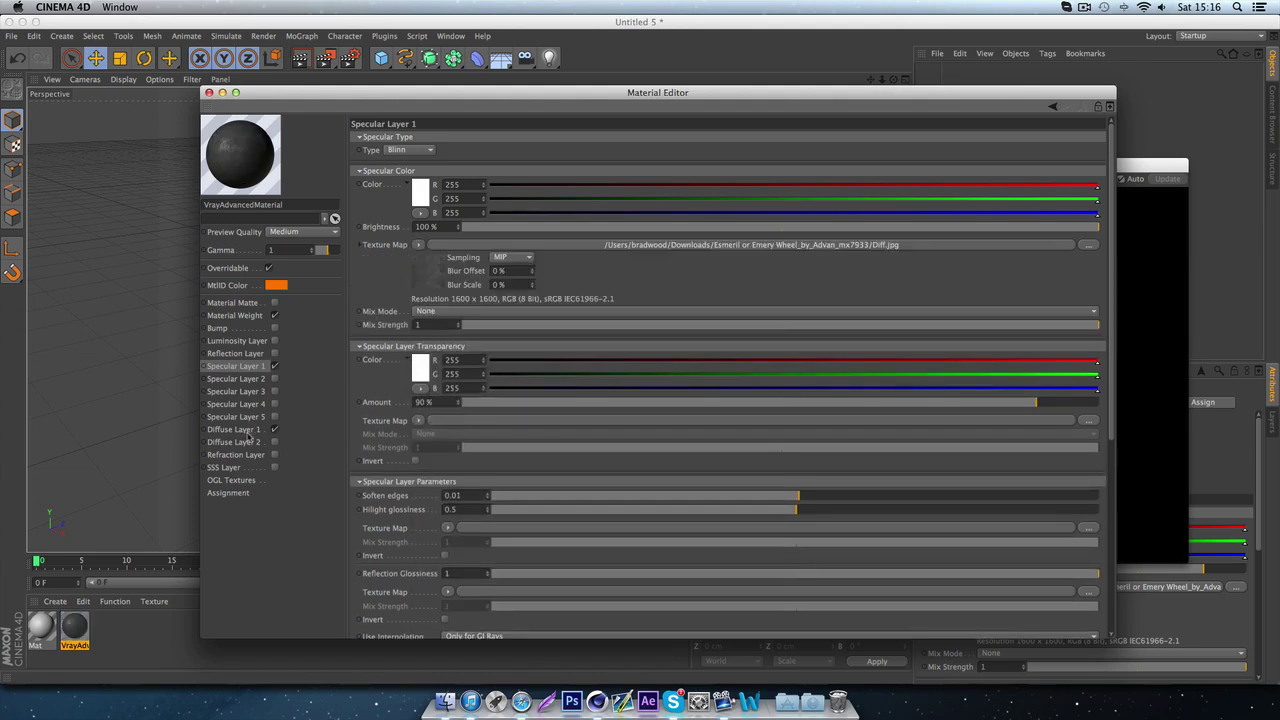
- View the material's preview in a separate window, reposition it to inspect the specular highlight, and close it
{"action": "right_click", "coordinate": [240, 150]}
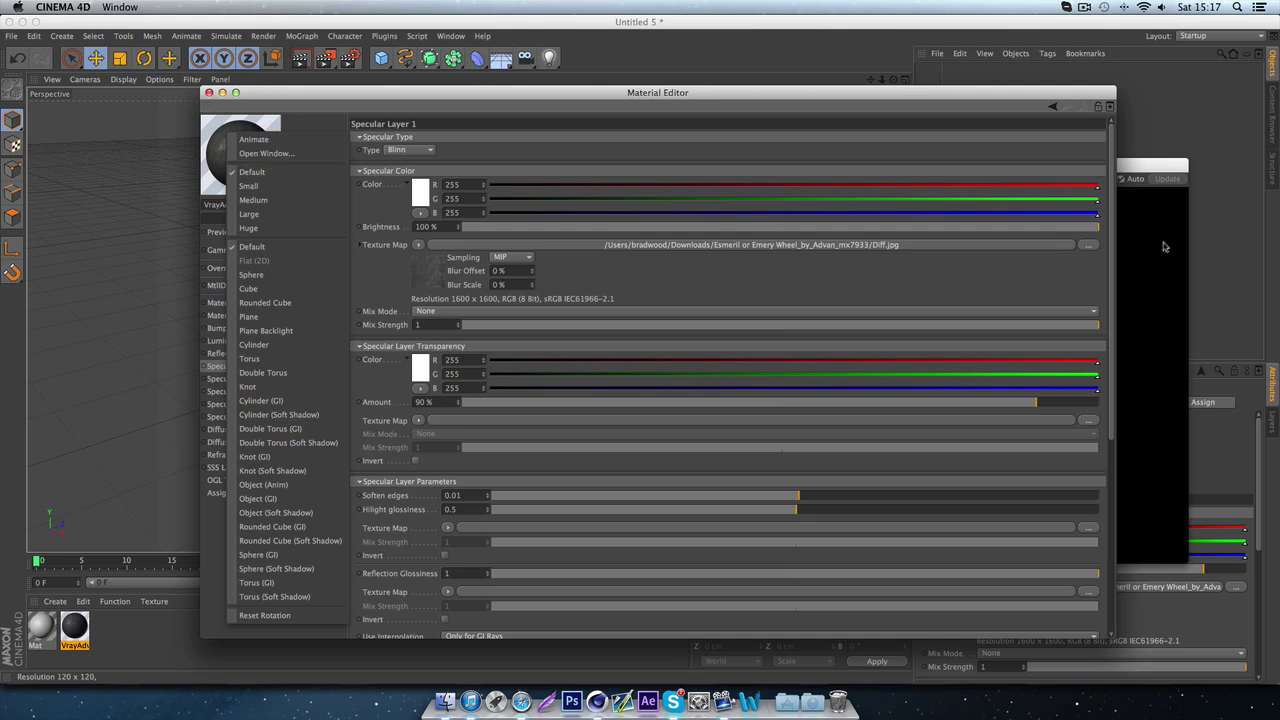
{"action": "left_click", "coordinate": [265, 152]}
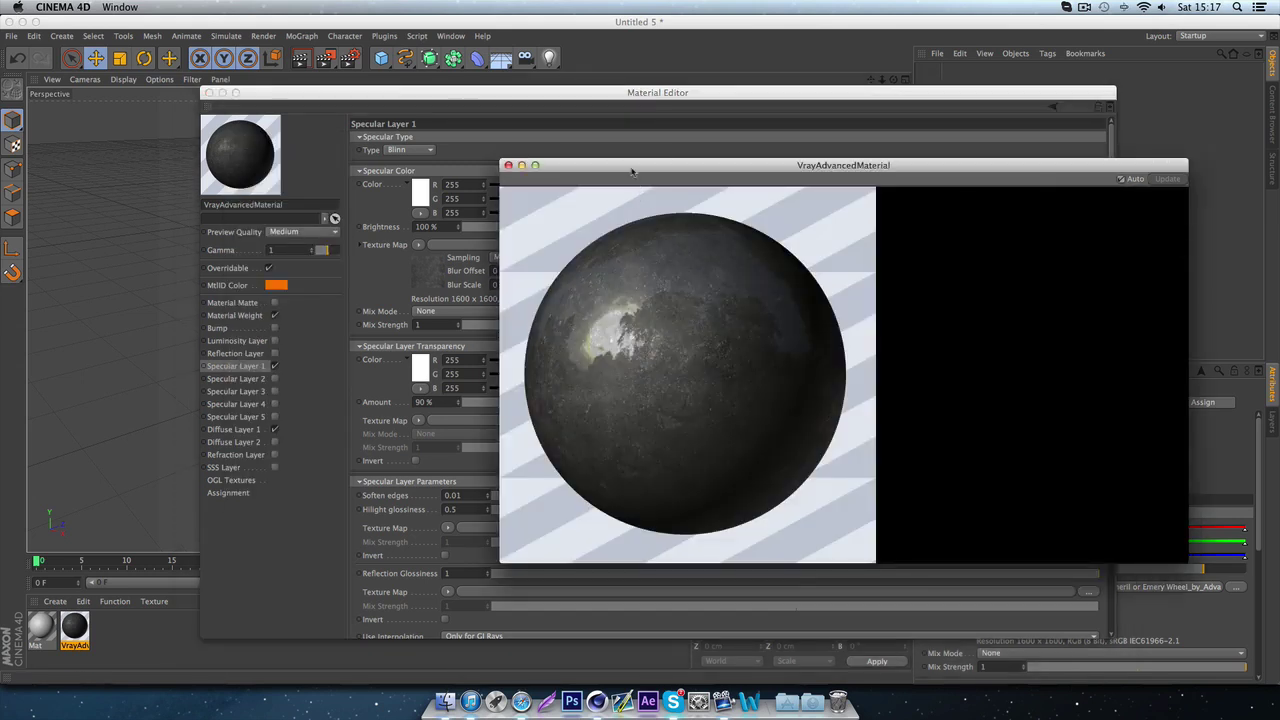
{"action": "left_click_drag", "start_coordinate": [636, 165], "coordinate": [636, 246]}
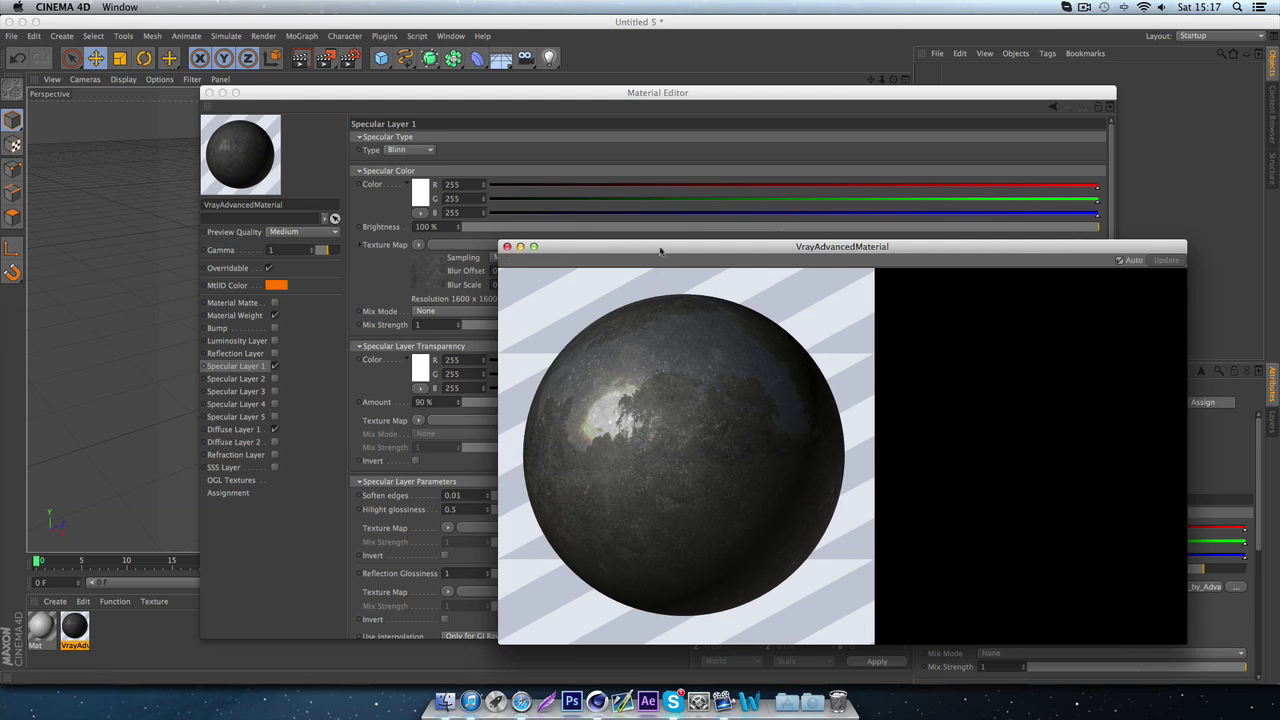
{"action": "left_click_drag", "start_coordinate": [660, 251], "coordinate": [562, 199]}
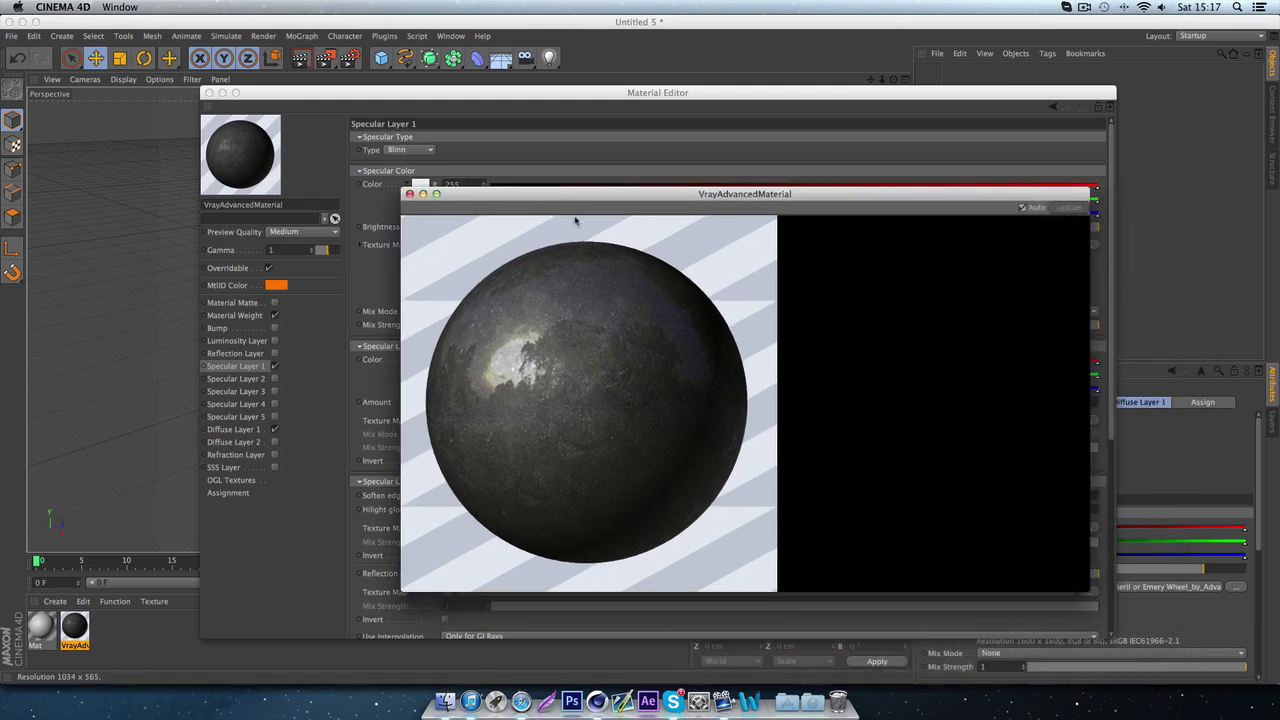
{"action": "left_click_drag", "start_coordinate": [617, 194], "coordinate": [802, 167]}
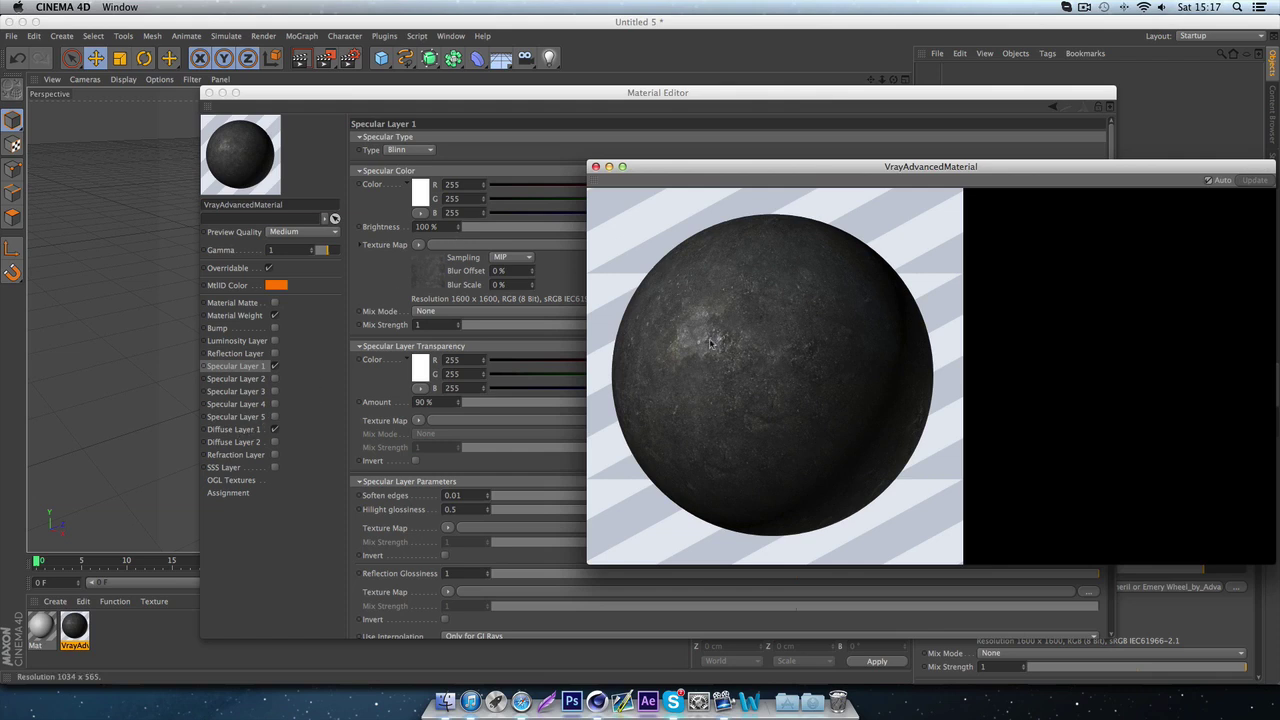
{"action": "left_click", "coordinate": [596, 167]}
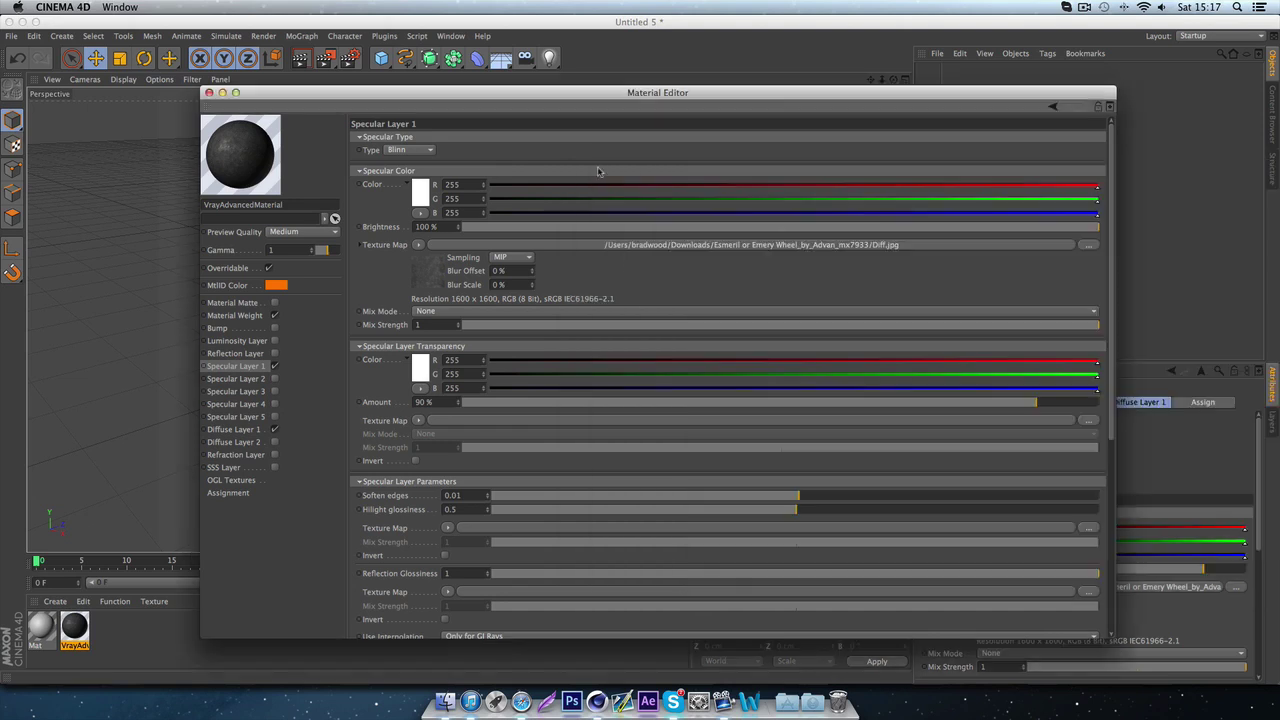
- Enable Bump and load Bump.jpg from the Esmeril folder as its texture map, without copying it to the project location
{"action": "left_click", "coordinate": [274, 328]}
{"action": "left_click", "coordinate": [465, 158]}
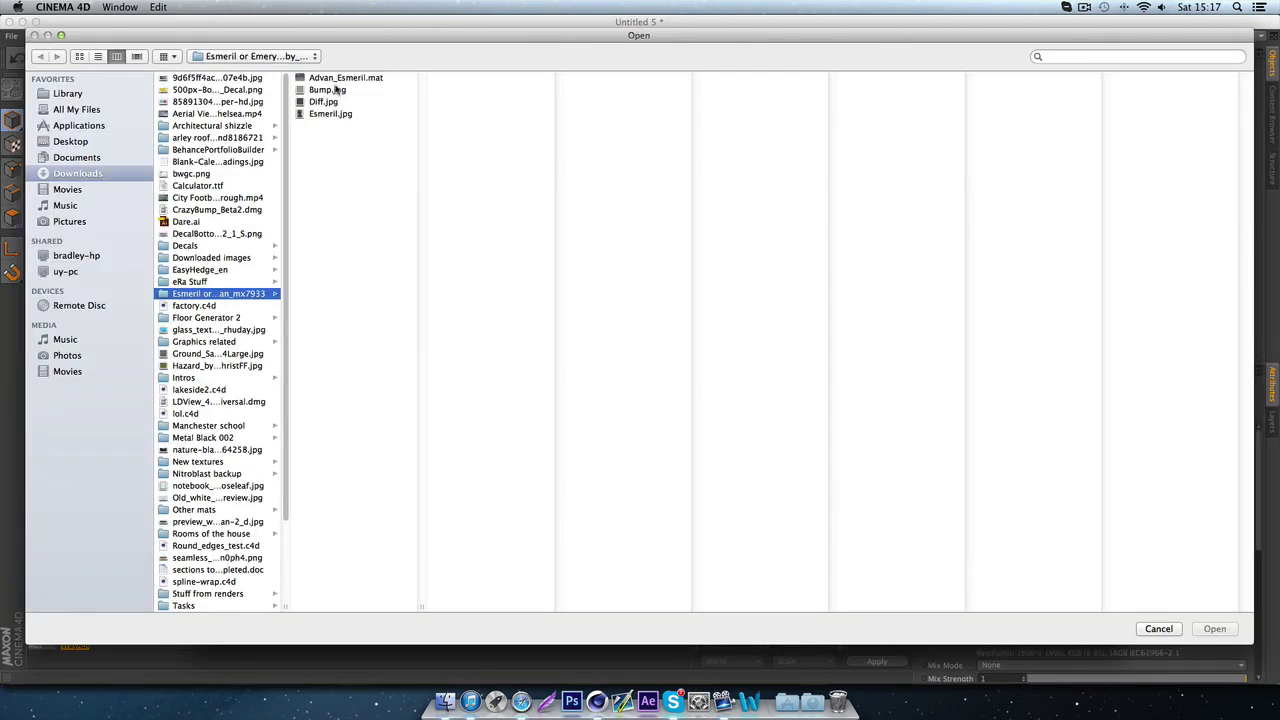
{"action": "left_click", "coordinate": [336, 90]}
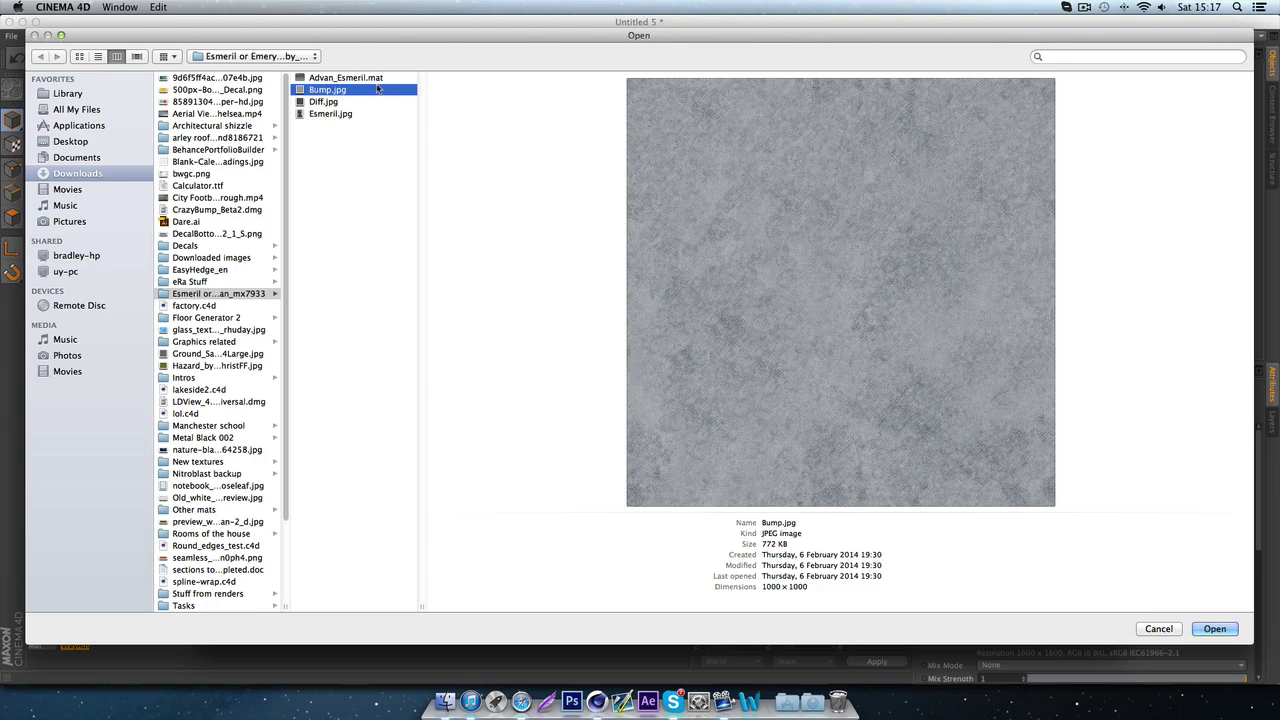
{"action": "double_click", "coordinate": [377, 89]}
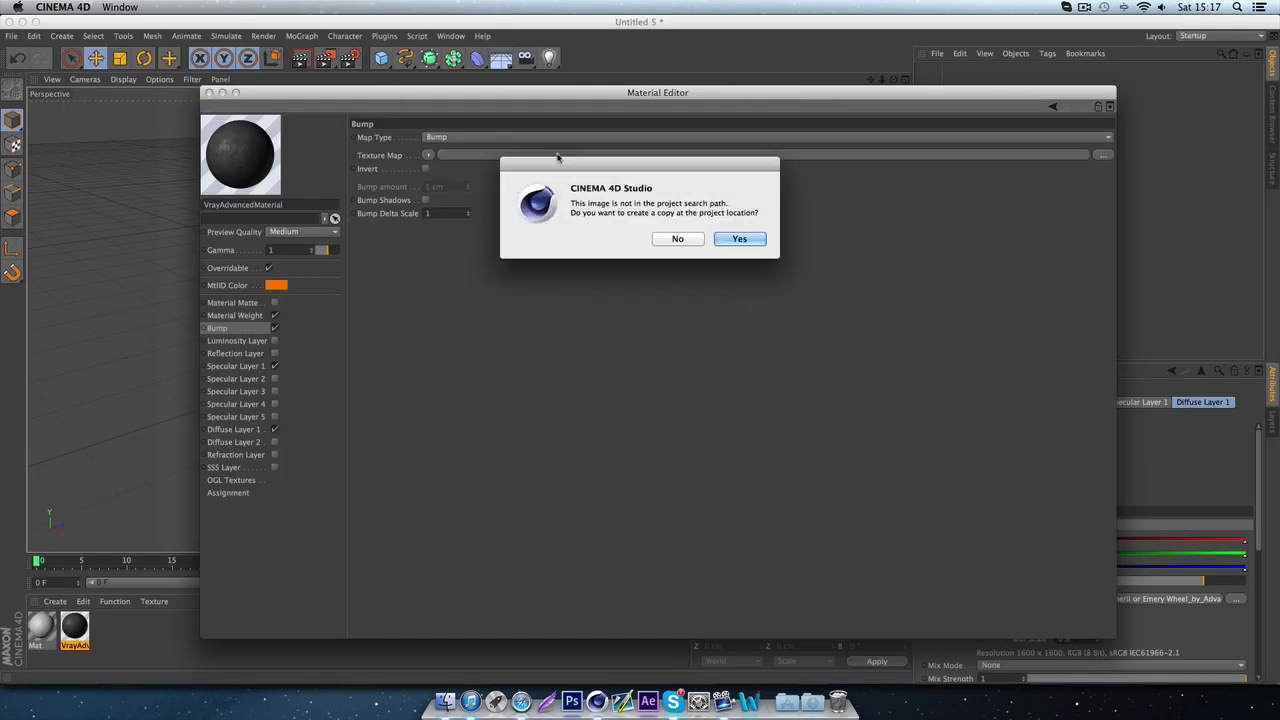
{"action": "left_click", "coordinate": [677, 240]}
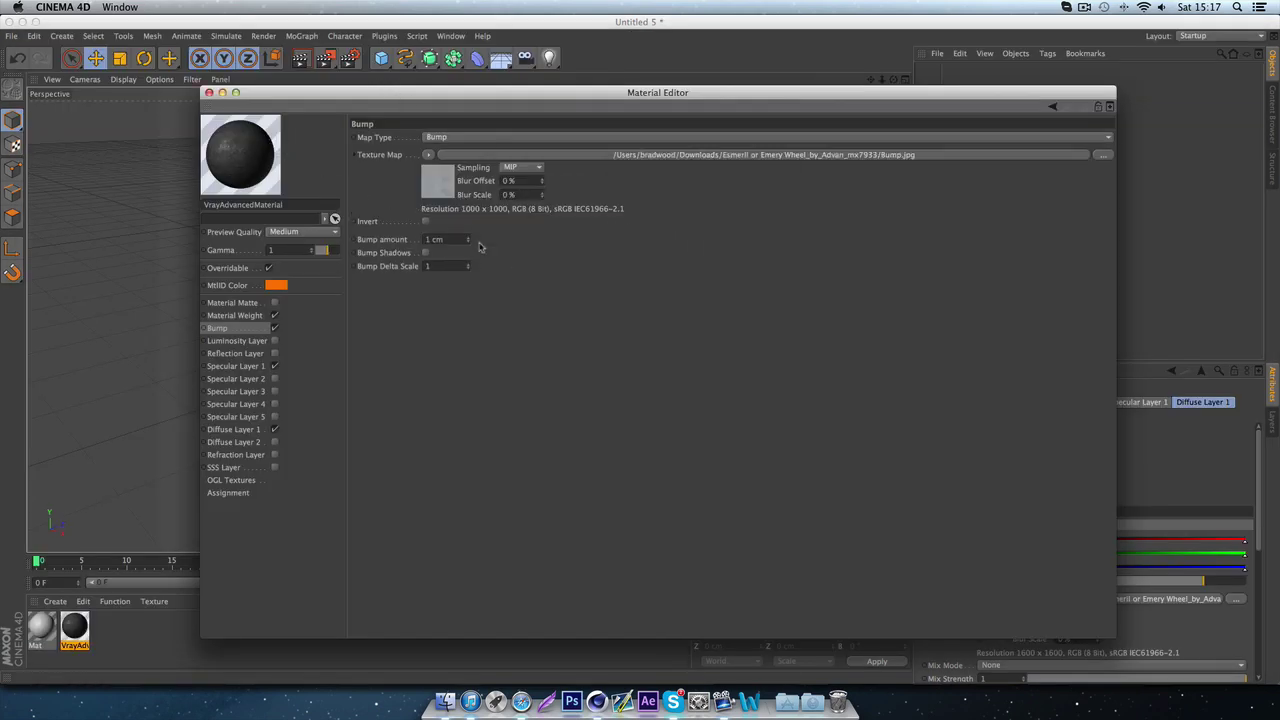
- Enable the Bump channel of the standard material Mat and return to VrayAdvancedMaterial
{"action": "left_click", "coordinate": [43, 626]}
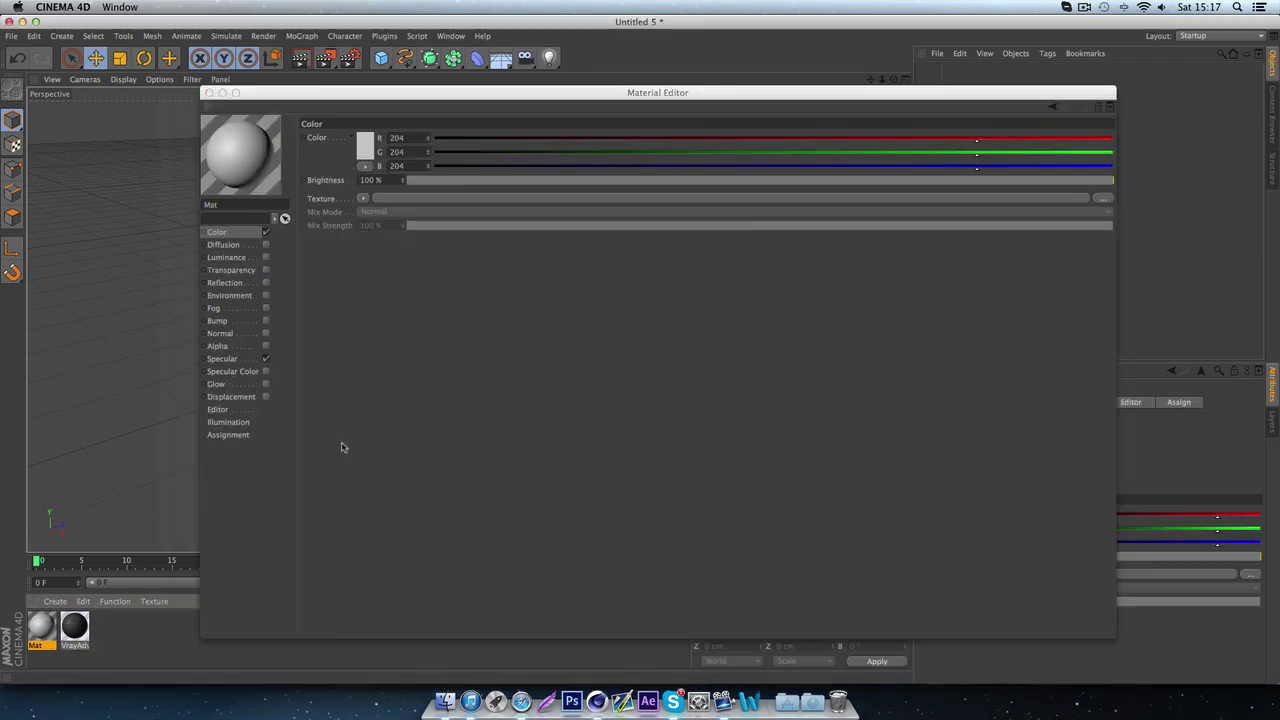
{"action": "left_click", "coordinate": [260, 322]}
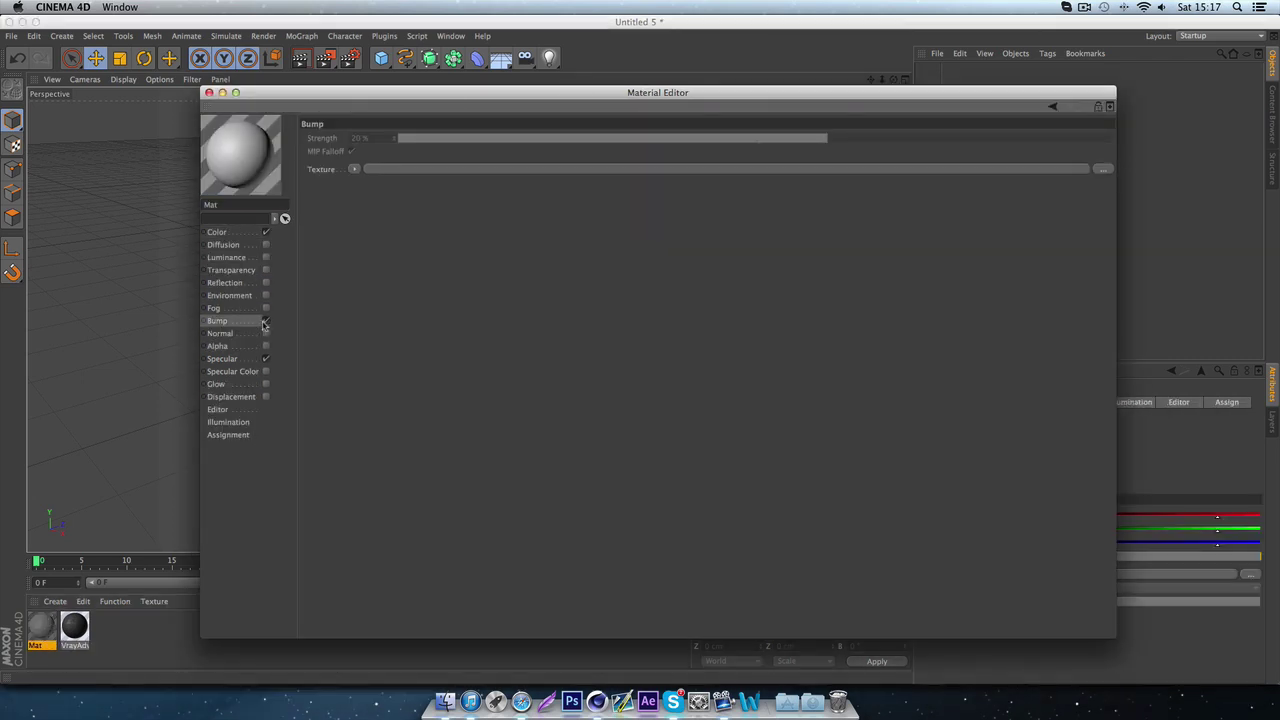
{"action": "left_click", "coordinate": [265, 321]}
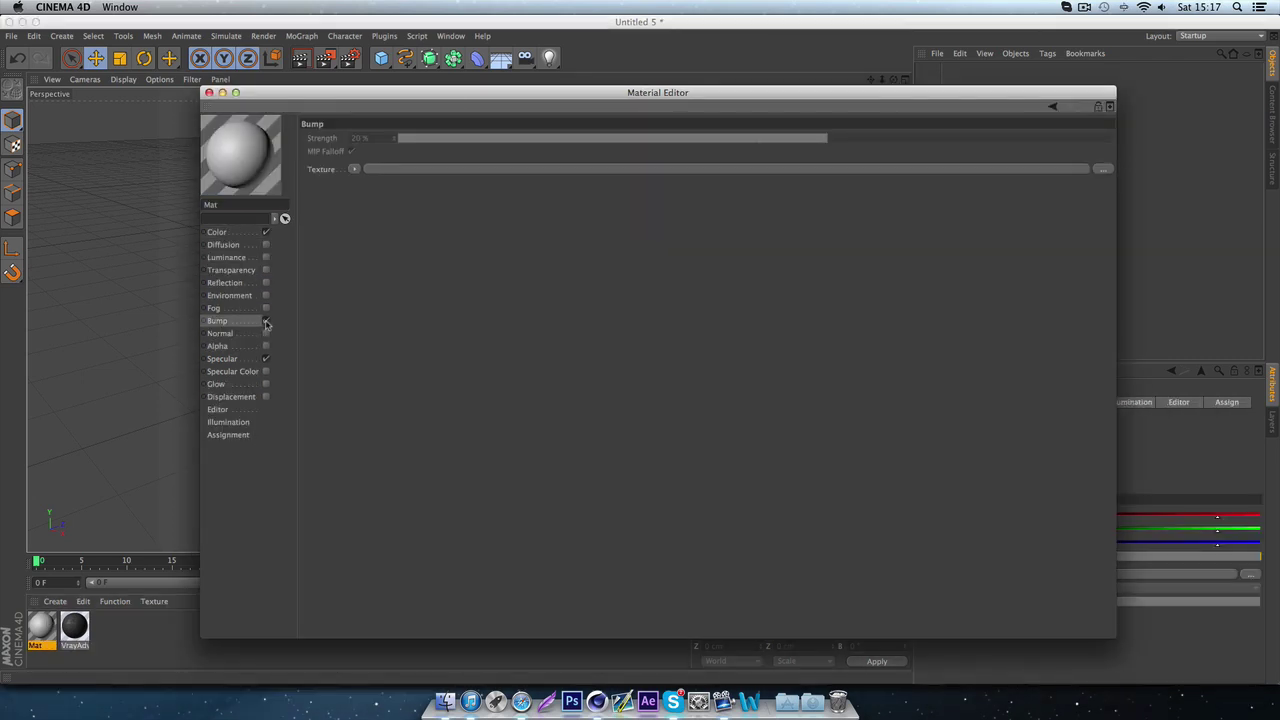
{"action": "left_click", "coordinate": [75, 627]}
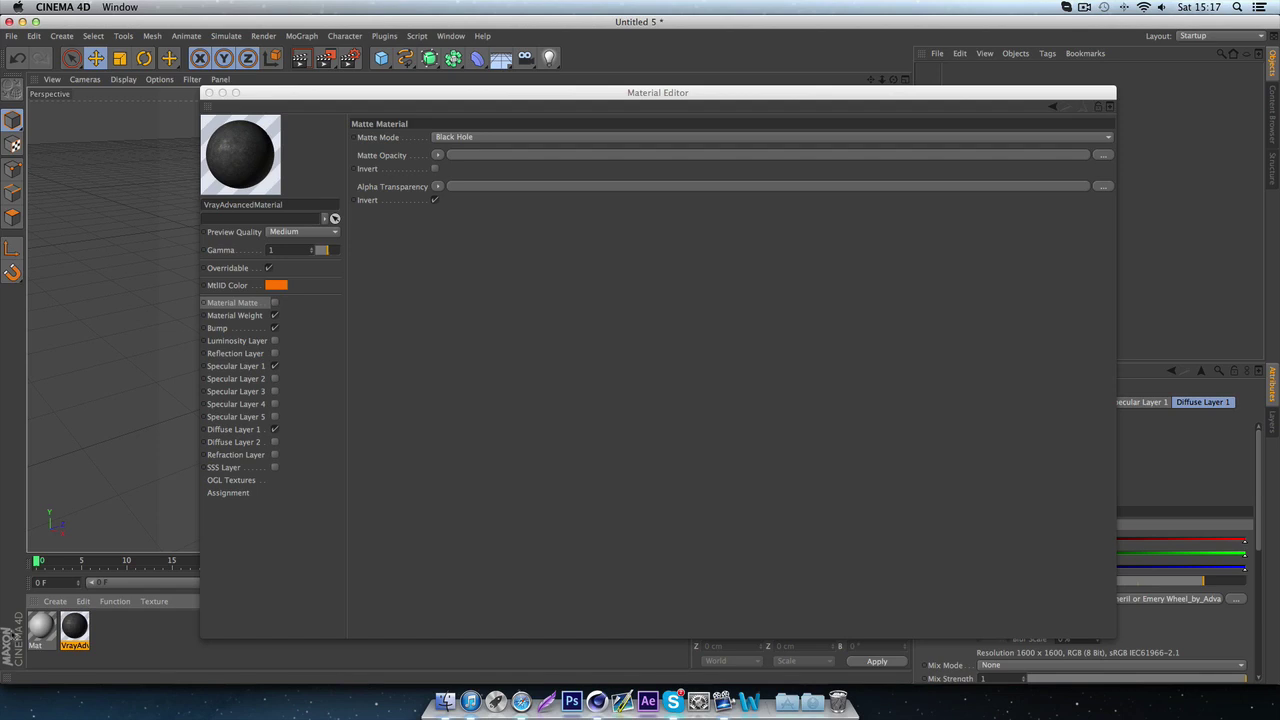
- Create a VrayDisplaceMaterial from the VrayBridge shaders
{"action": "left_click", "coordinate": [55, 601]}
{"action": "mouse_move", "coordinate": [70, 502]}
{"action": "mouse_move", "coordinate": [180, 479]}
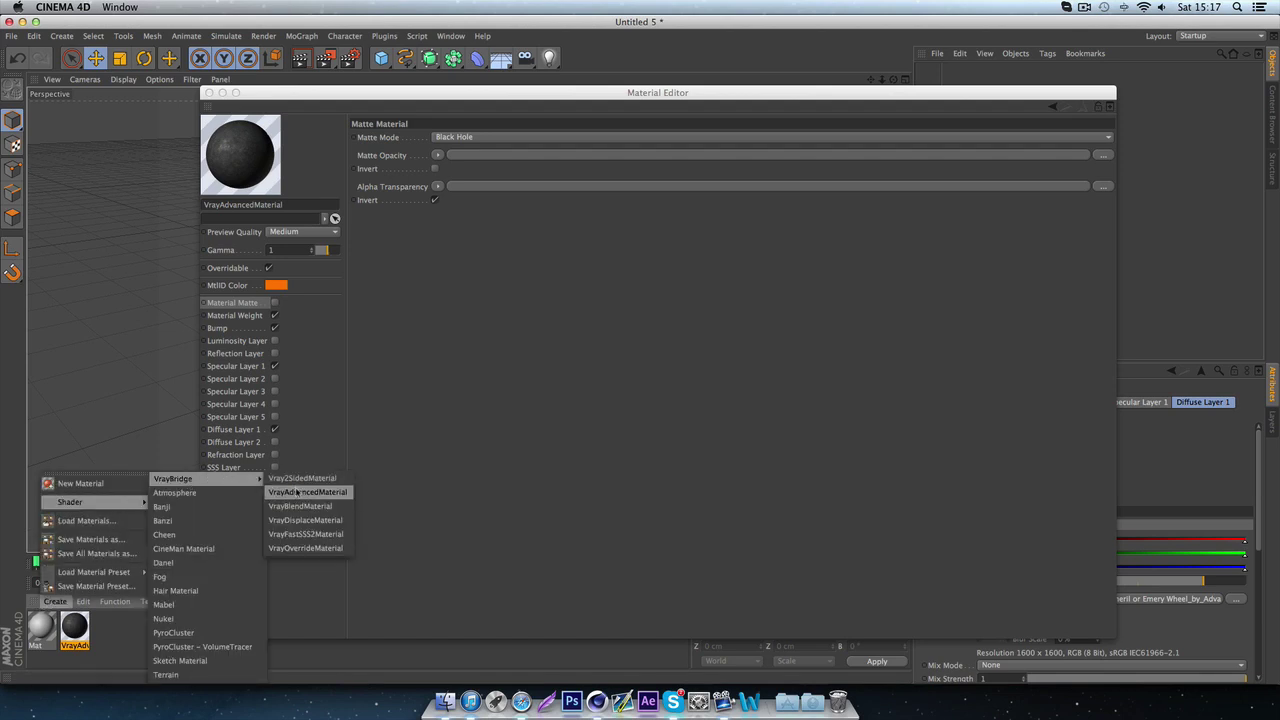
{"action": "left_click", "coordinate": [305, 520]}
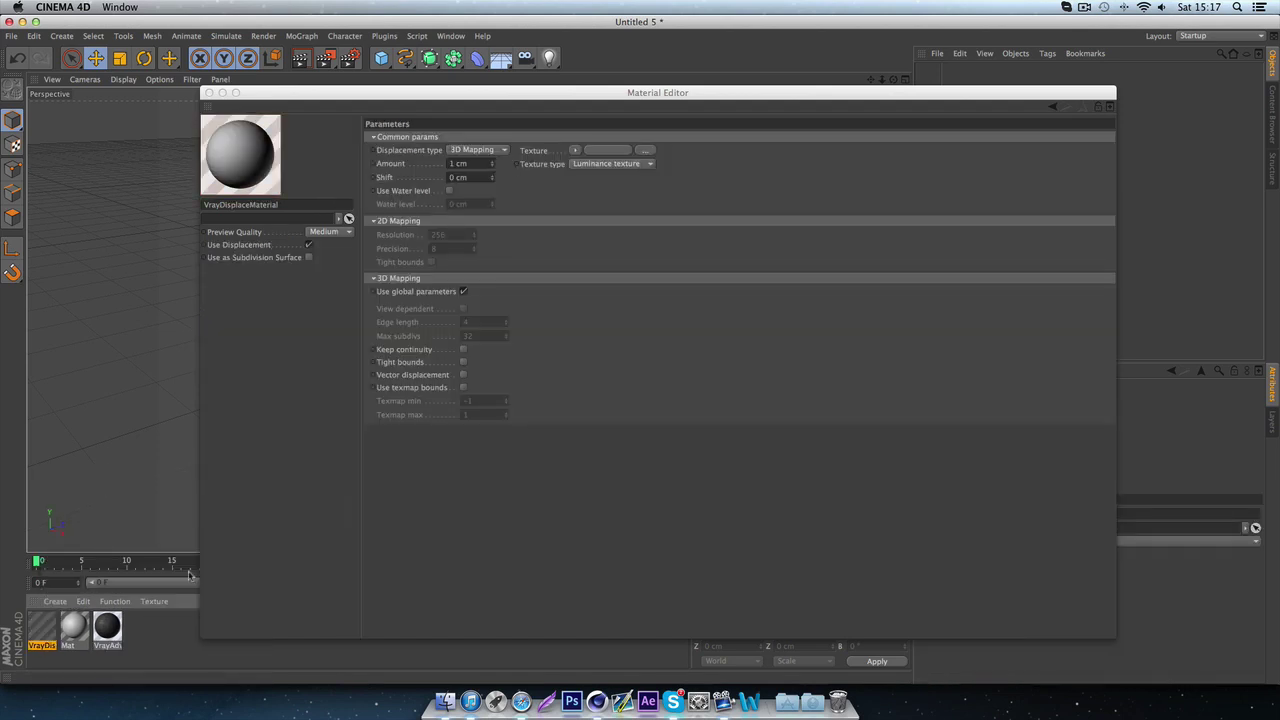
- Reopen VrayAdvancedMaterial's Bump settings, show its preview in a separate window and move it clear of the settings
{"action": "left_click", "coordinate": [112, 630]}
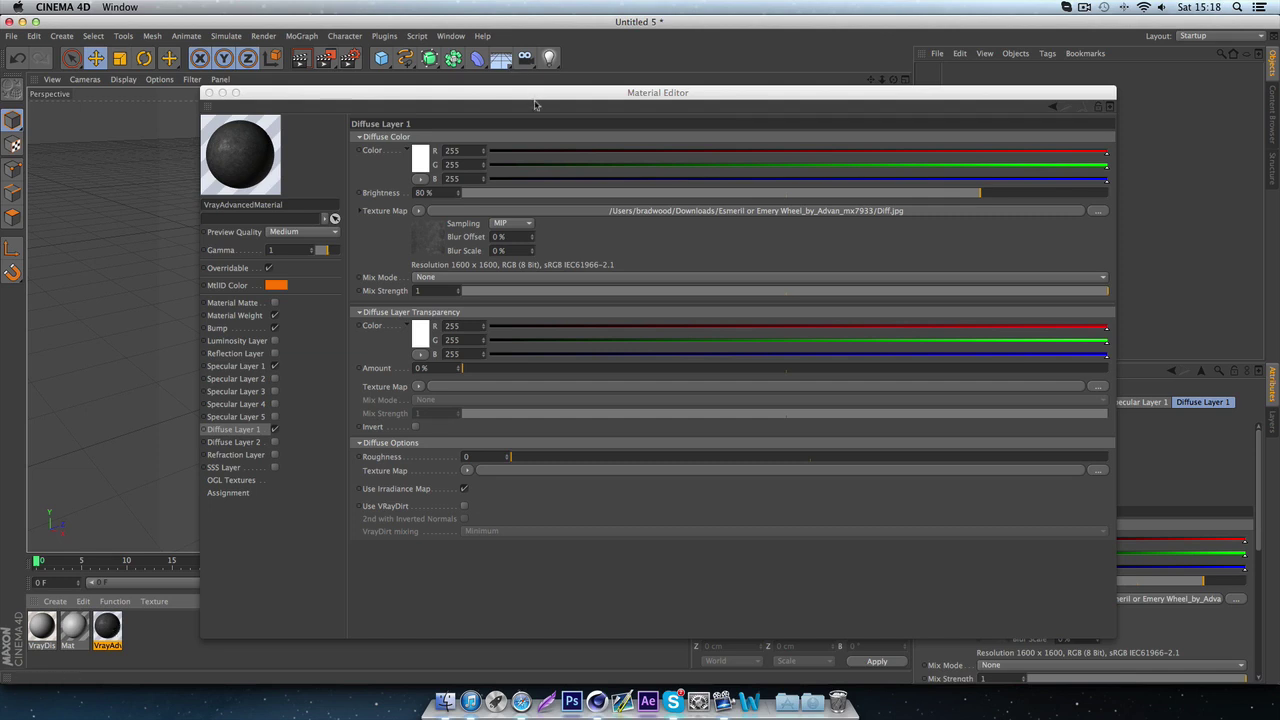
{"action": "left_click", "coordinate": [250, 328]}
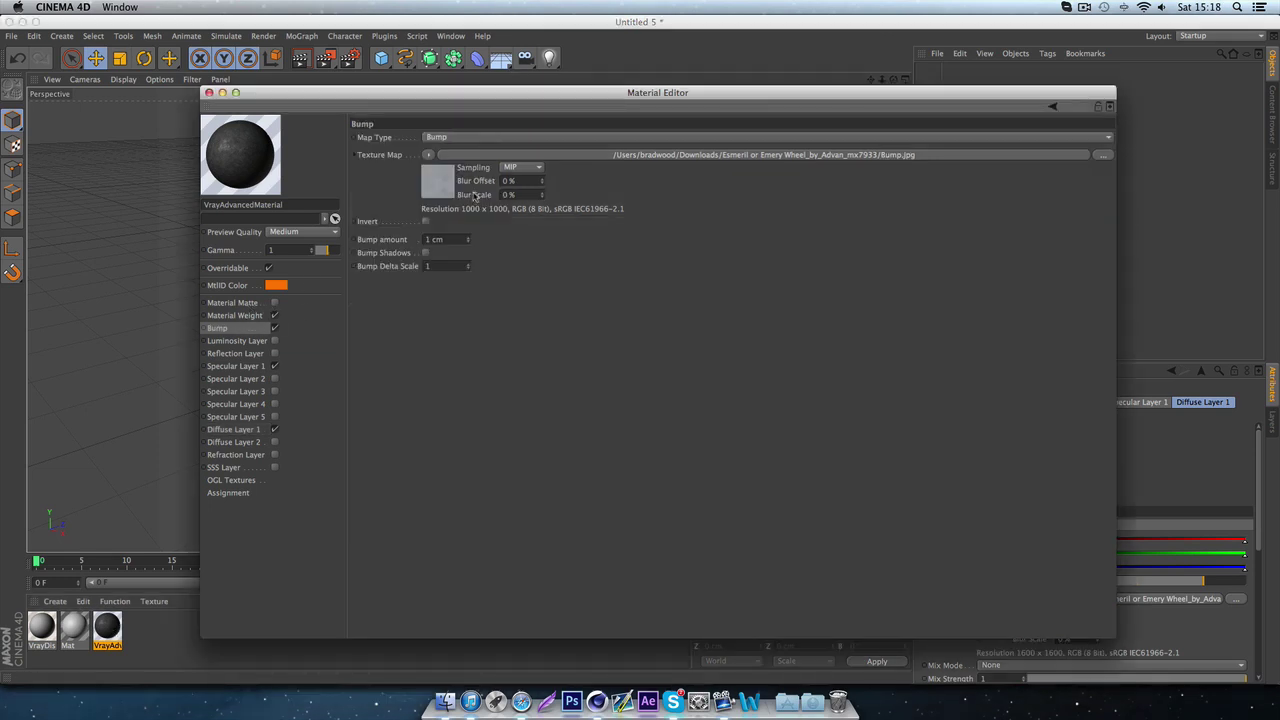
{"action": "right_click", "coordinate": [240, 153]}
{"action": "left_click", "coordinate": [272, 170]}
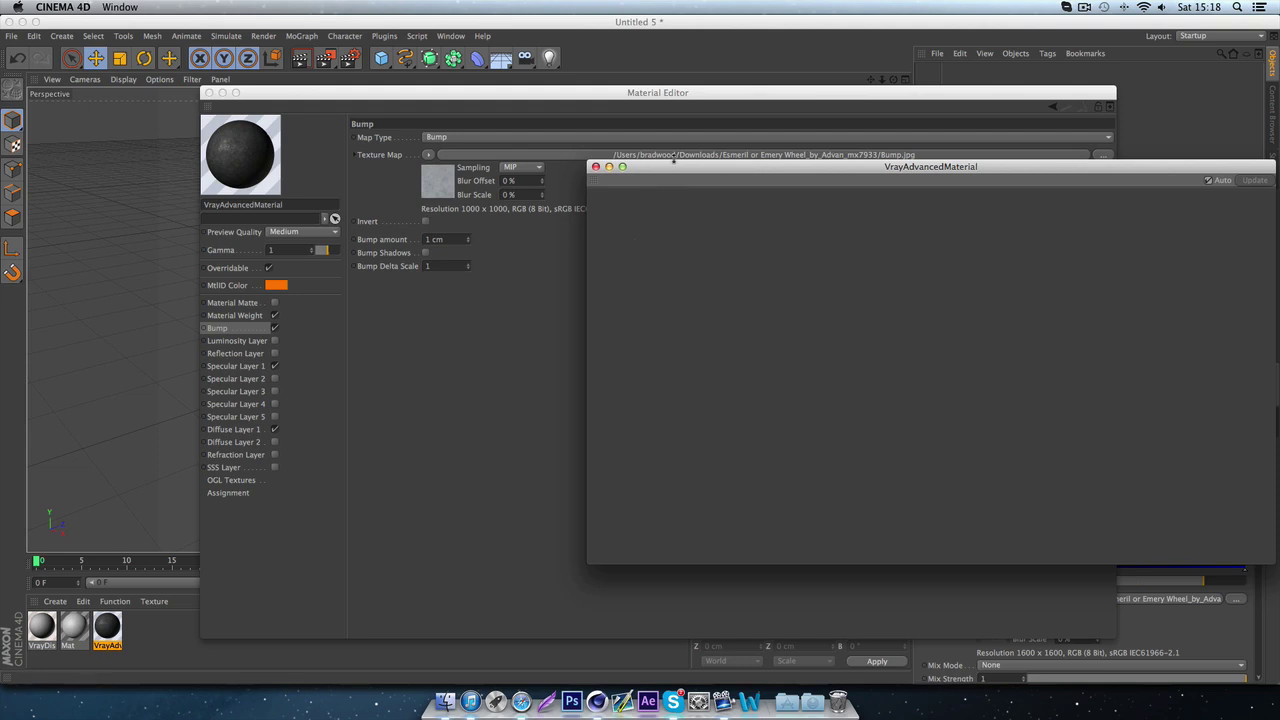
{"action": "left_click", "coordinate": [471, 279]}
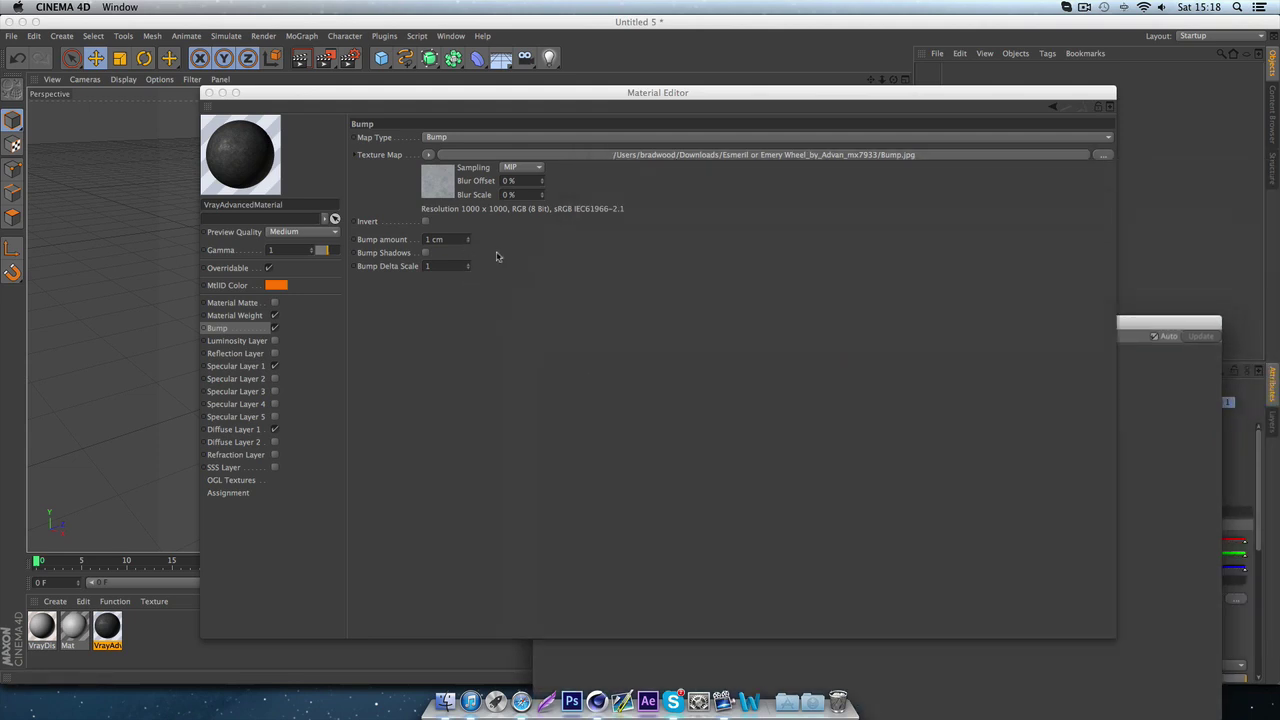
- Set VrayAdvancedMaterial's bump amount to 3.65 cm and invert the bump texture map
{"action": "left_click_drag", "start_coordinate": [470, 240], "coordinate": [470, 220]}
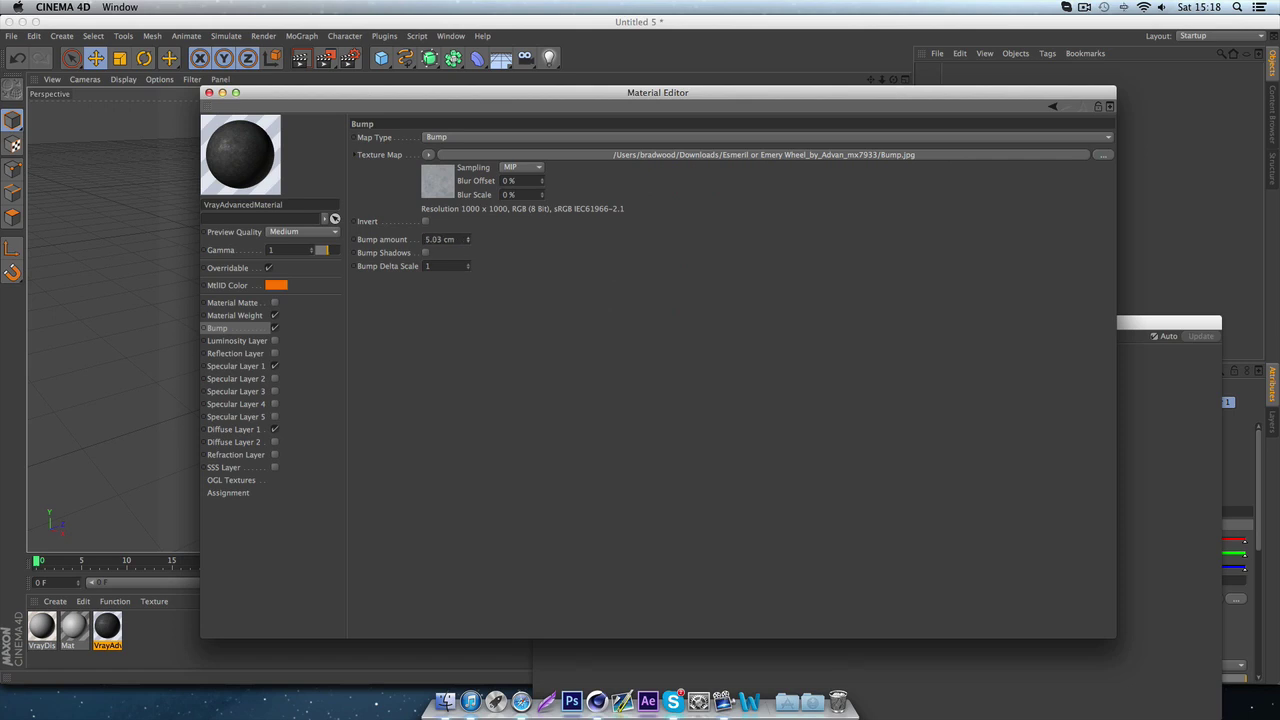
{"action": "left_click_drag", "start_coordinate": [470, 235], "coordinate": [469, 240]}
{"action": "left_click_drag", "start_coordinate": [597, 92], "coordinate": [552, 130]}
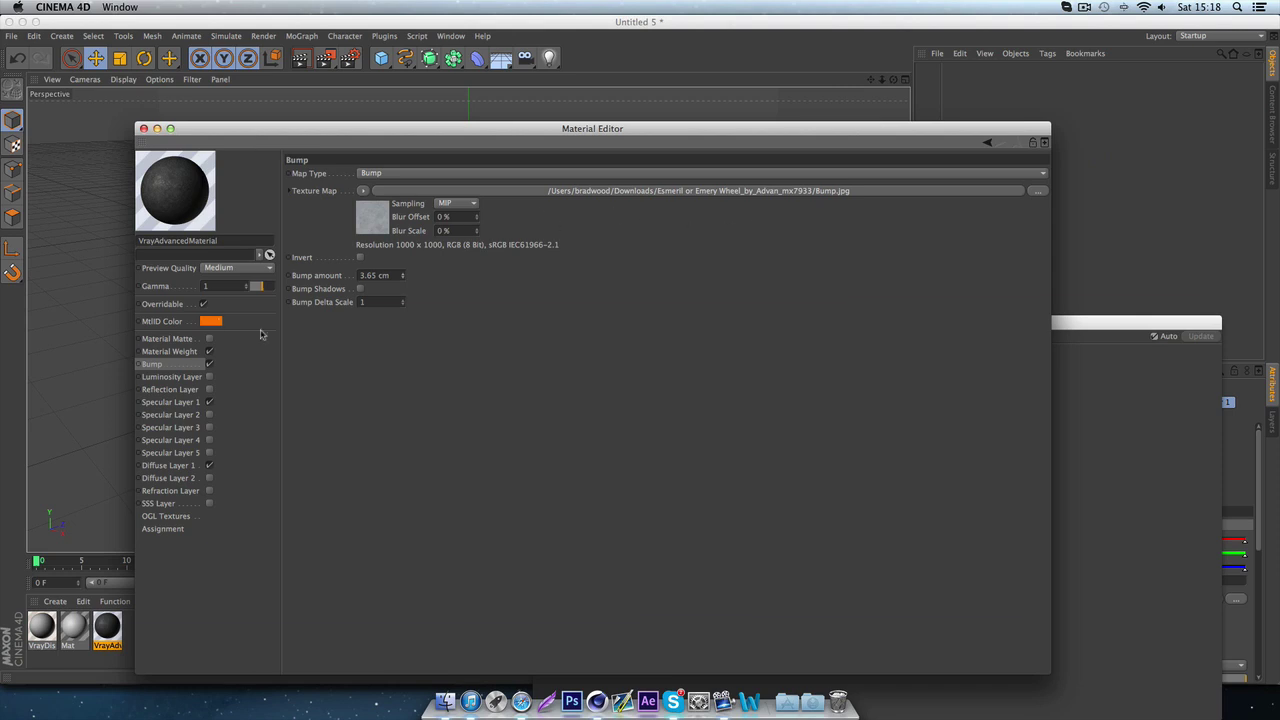
{"action": "left_click", "coordinate": [360, 259]}
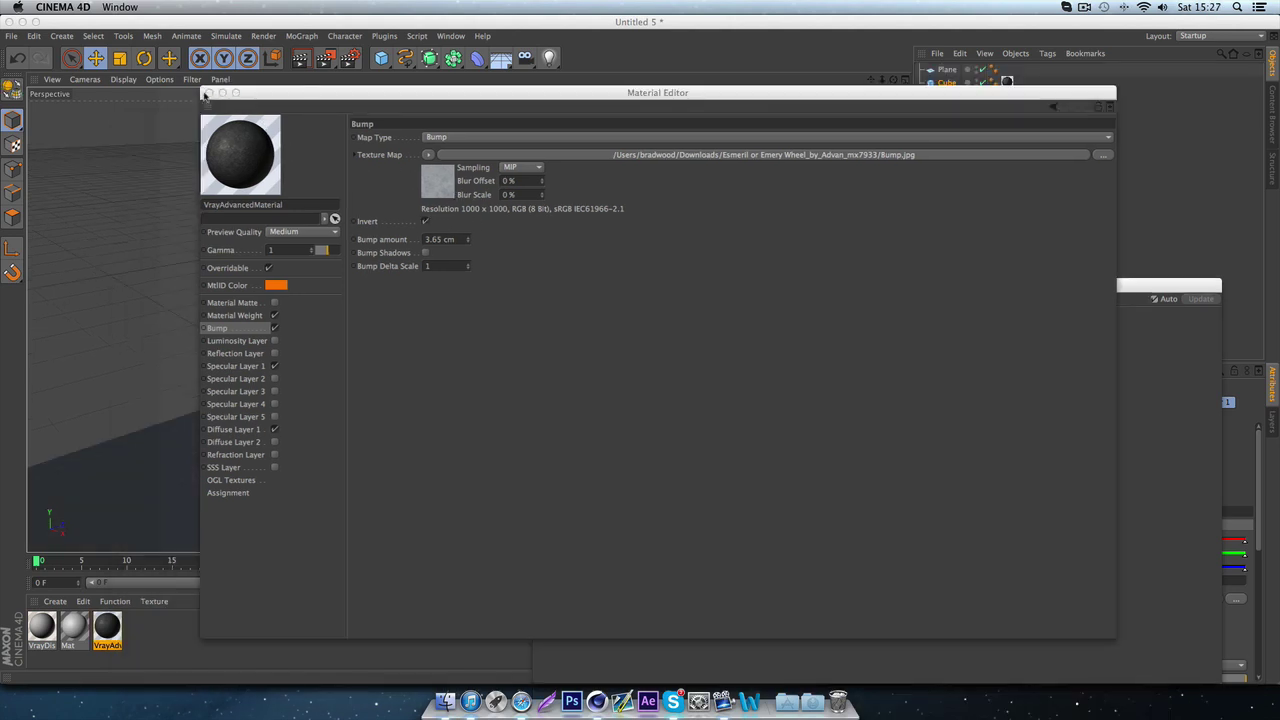
- Close the Material Editor and the preview window, and select the textured cube in the viewport
{"action": "left_click", "coordinate": [208, 92]}
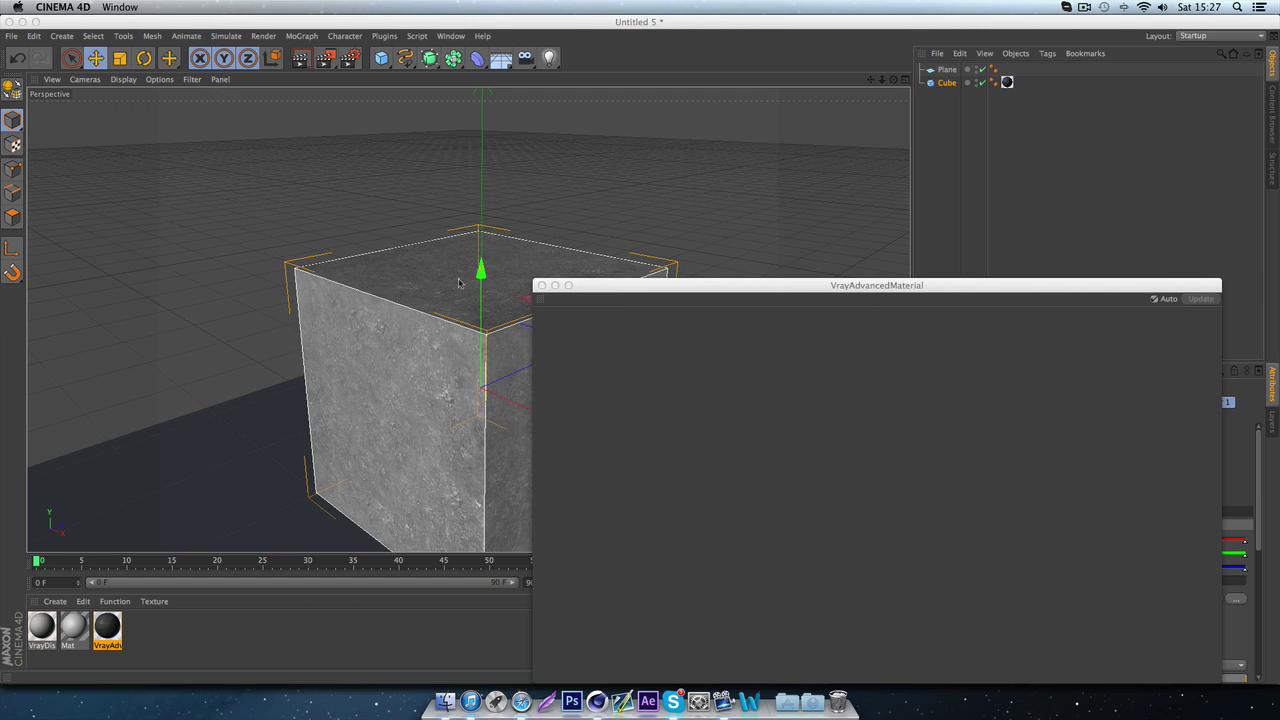
{"action": "left_click", "coordinate": [541, 285]}
{"action": "scroll", "coordinate": [548, 112], "scroll_direction": "down", "scroll_amount": 5}
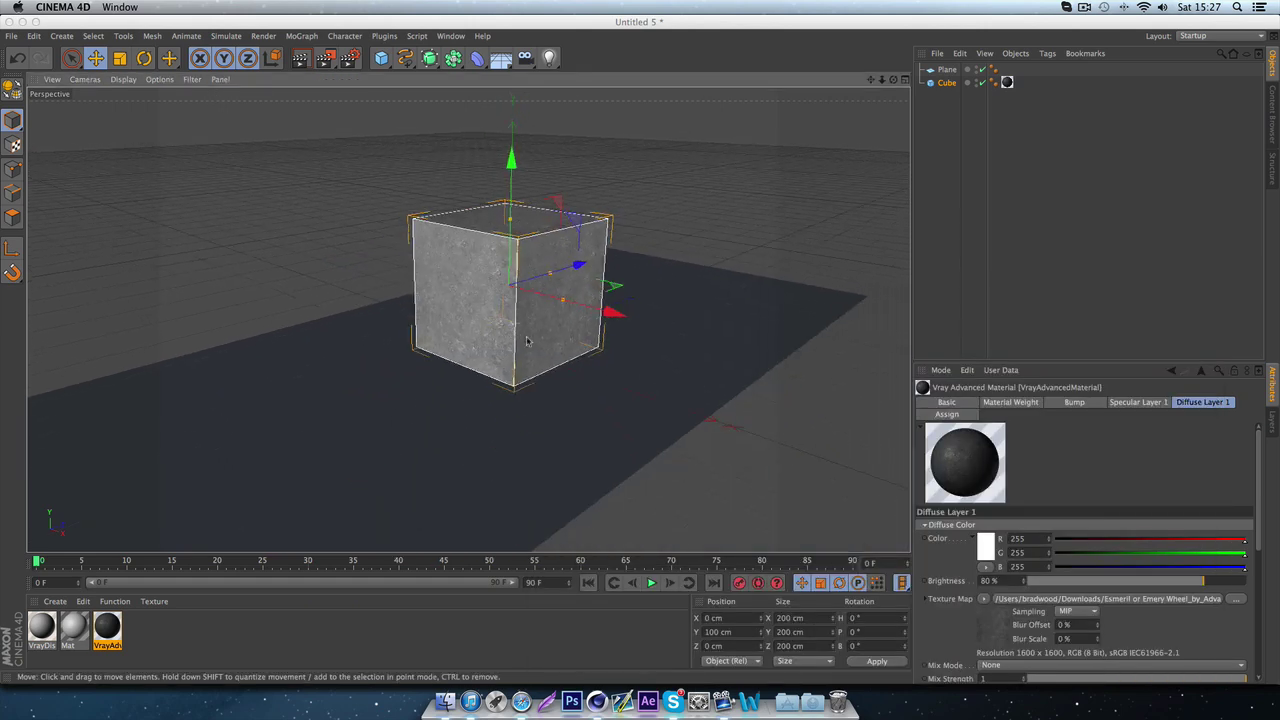
{"action": "left_click", "coordinate": [624, 476]}
{"action": "left_click_drag", "start_coordinate": [624, 476], "coordinate": [590, 250], "text": "alt"}
{"action": "left_click", "coordinate": [590, 250]}
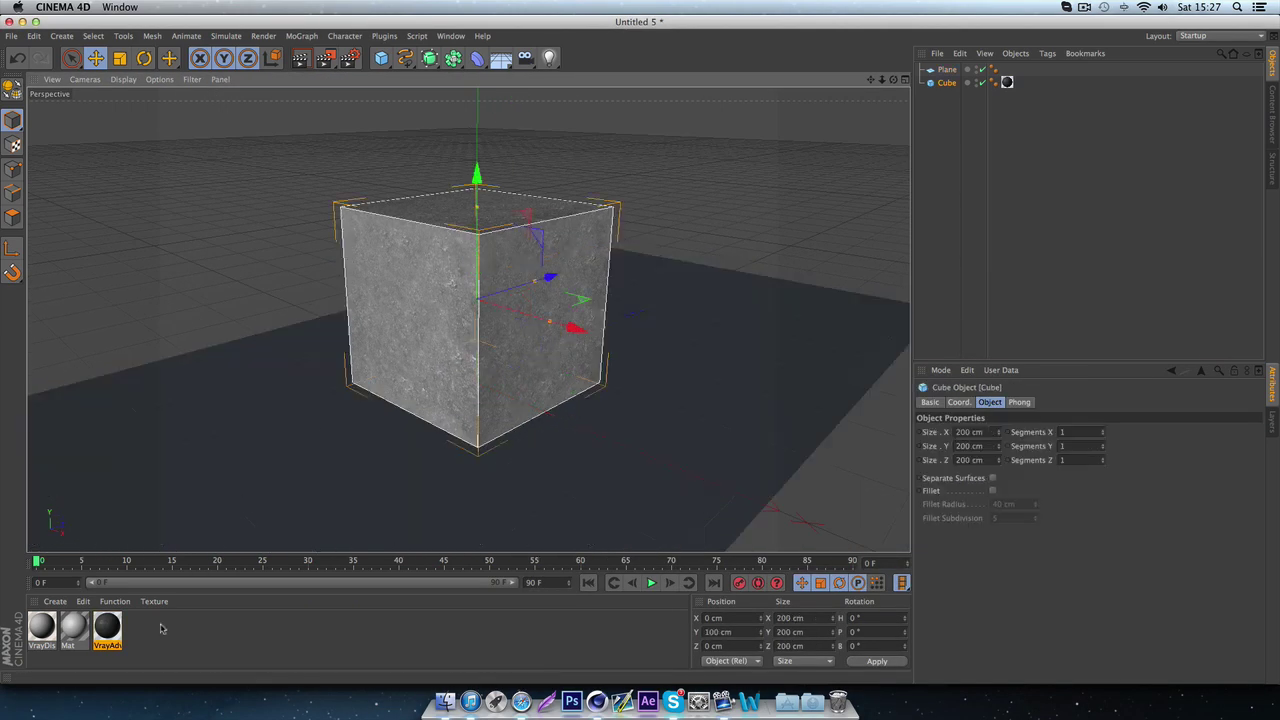
- Try Length U 391% and Length V 357% on the cube's texture tag, and undo both changes
{"action": "left_click", "coordinate": [1007, 82]}
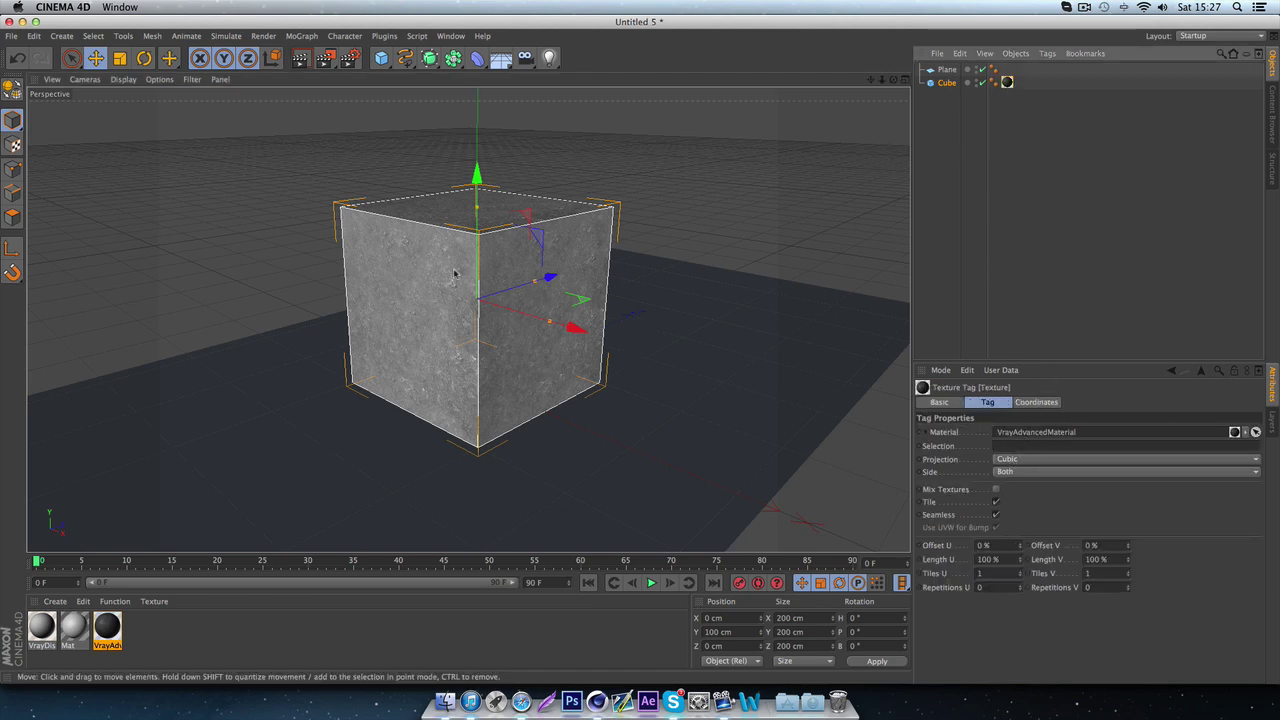
{"action": "scroll", "coordinate": [419, 243], "scroll_direction": "up", "scroll_amount": 3}
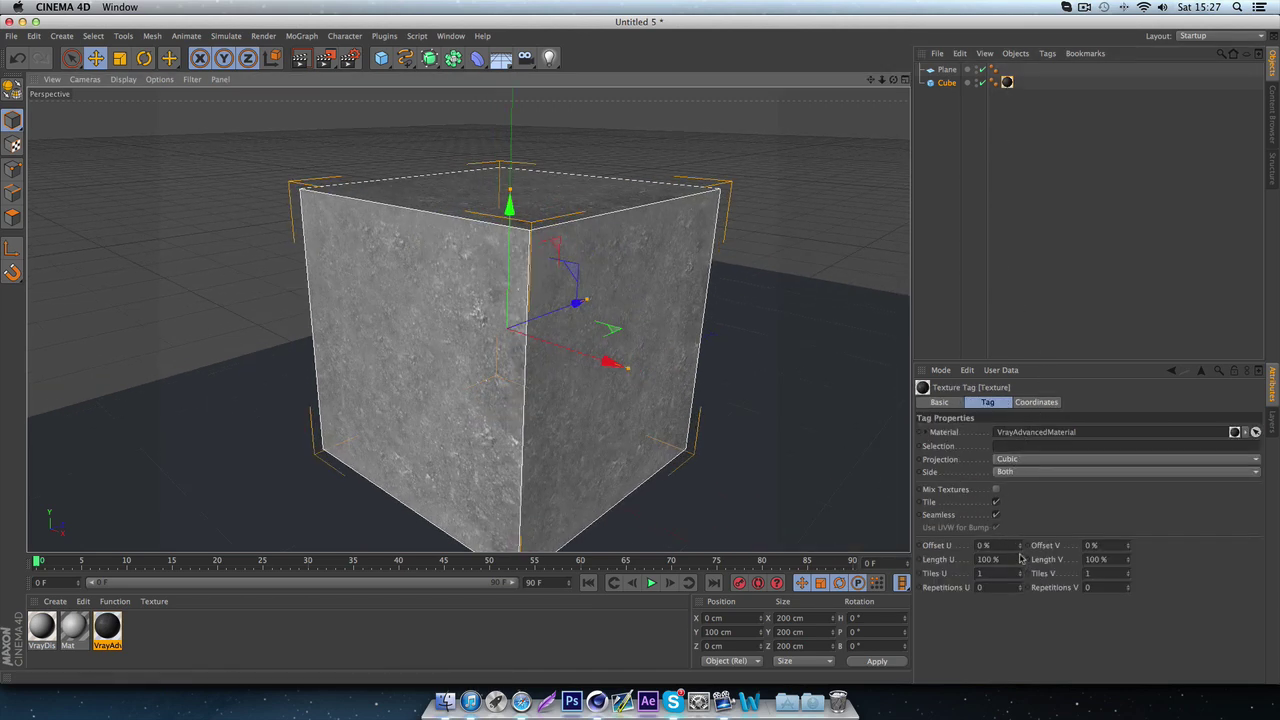
{"action": "left_click_drag", "start_coordinate": [1020, 559], "coordinate": [1020, 559]}
{"action": "left_click_drag", "start_coordinate": [1127, 559], "coordinate": [1127, 559]}
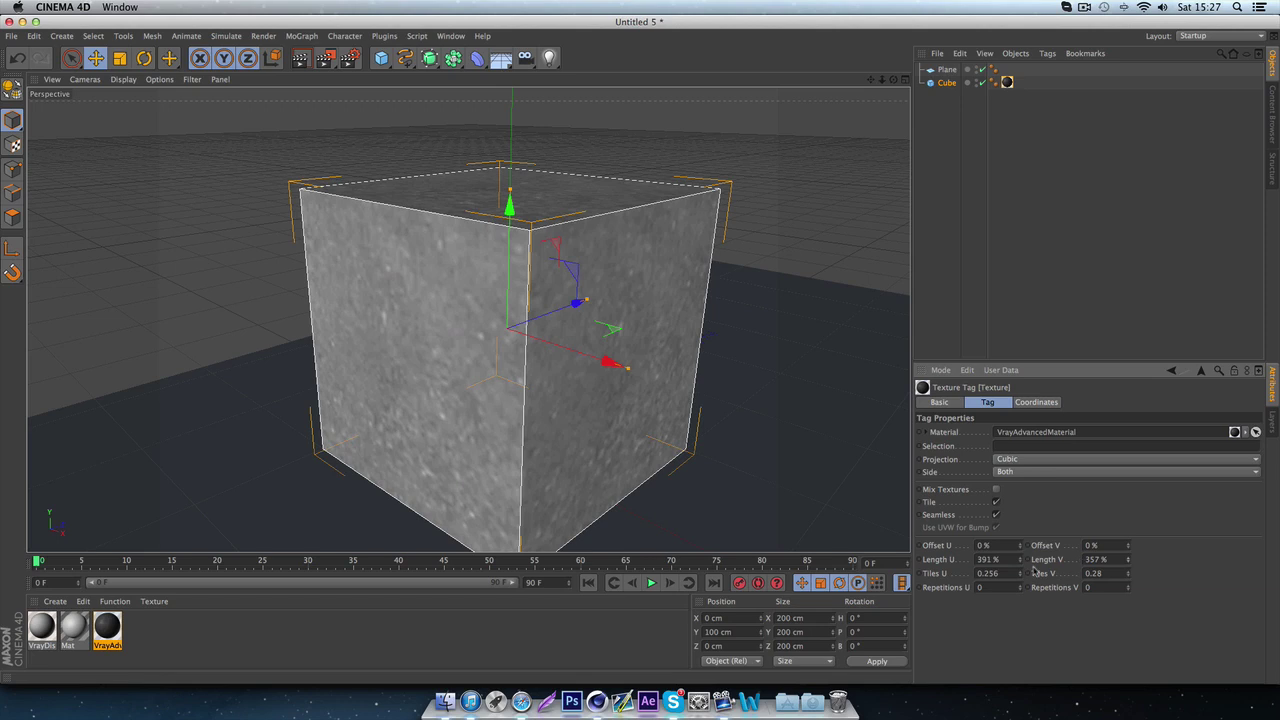
{"action": "key", "text": "super+z"}
{"action": "key", "text": "super+z"}
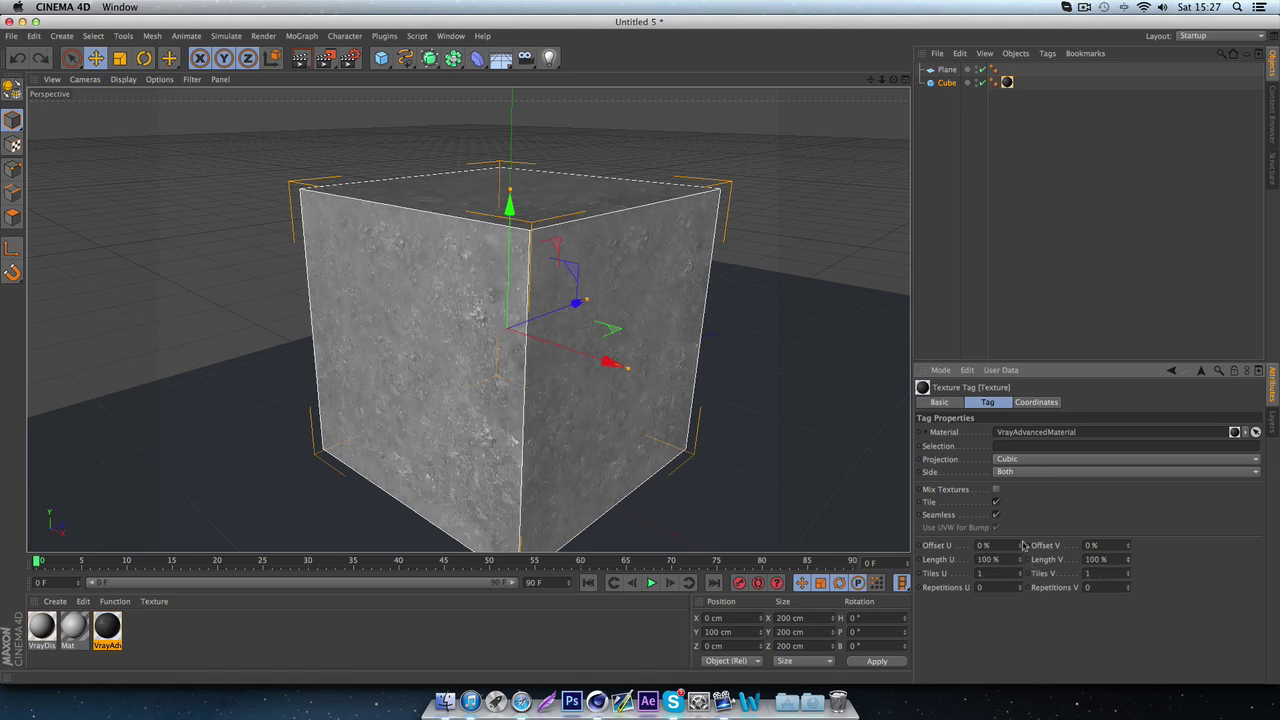
- Set Offset U of the cube's texture tag to -112%, check the texture on the cube and deselect it
{"action": "left_click_drag", "start_coordinate": [1023, 545], "coordinate": [1023, 545]}
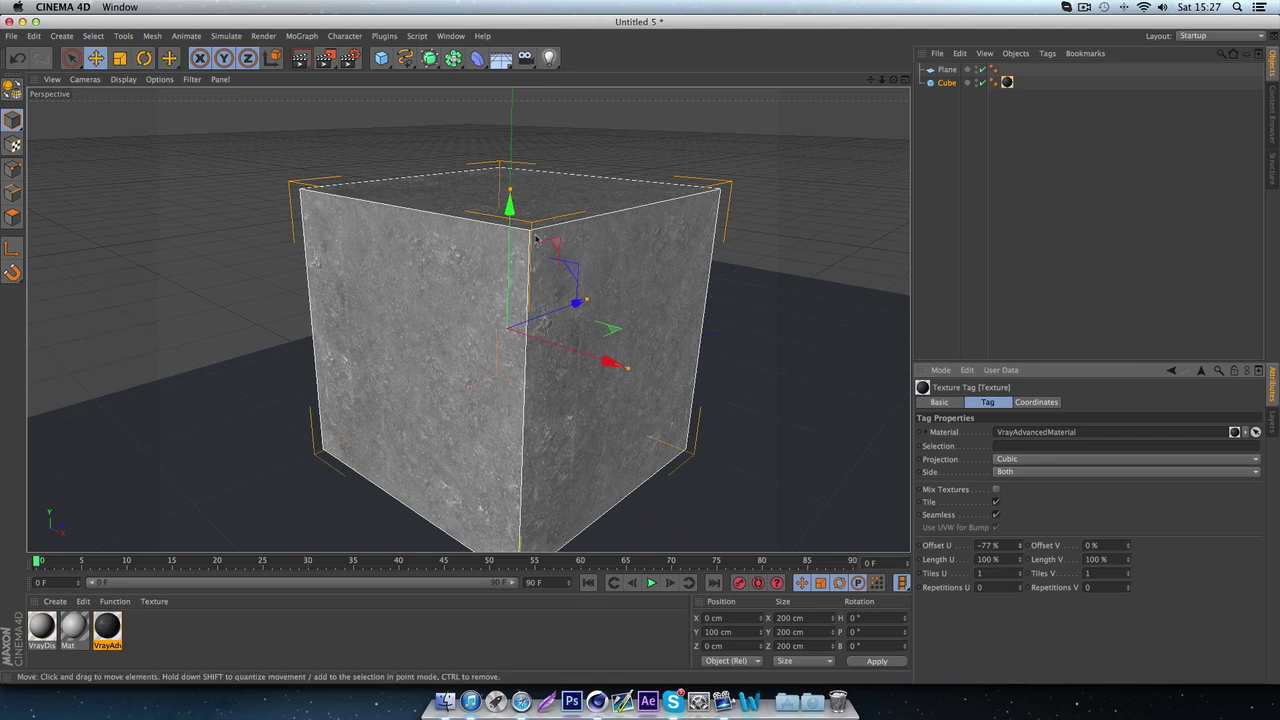
{"action": "left_click_drag", "start_coordinate": [522, 287], "coordinate": [480, 176], "text": "alt"}
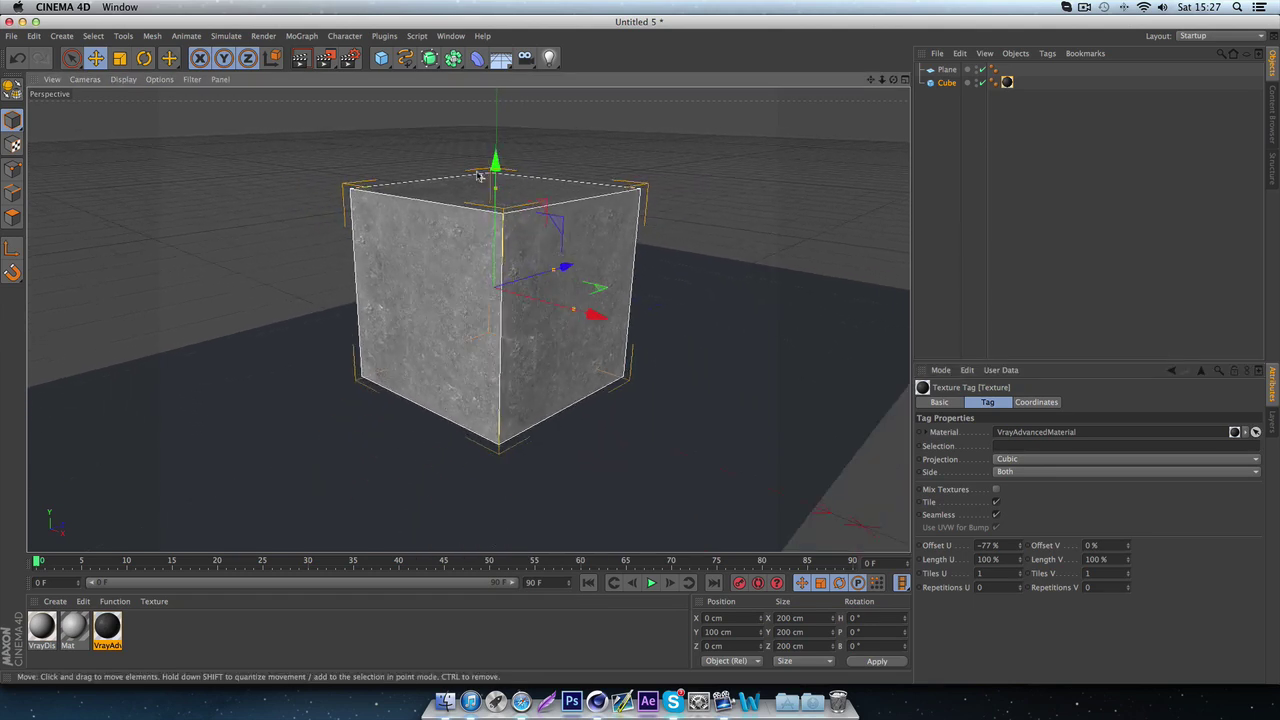
{"action": "scroll", "coordinate": [514, 242], "scroll_direction": "up", "scroll_amount": 3}
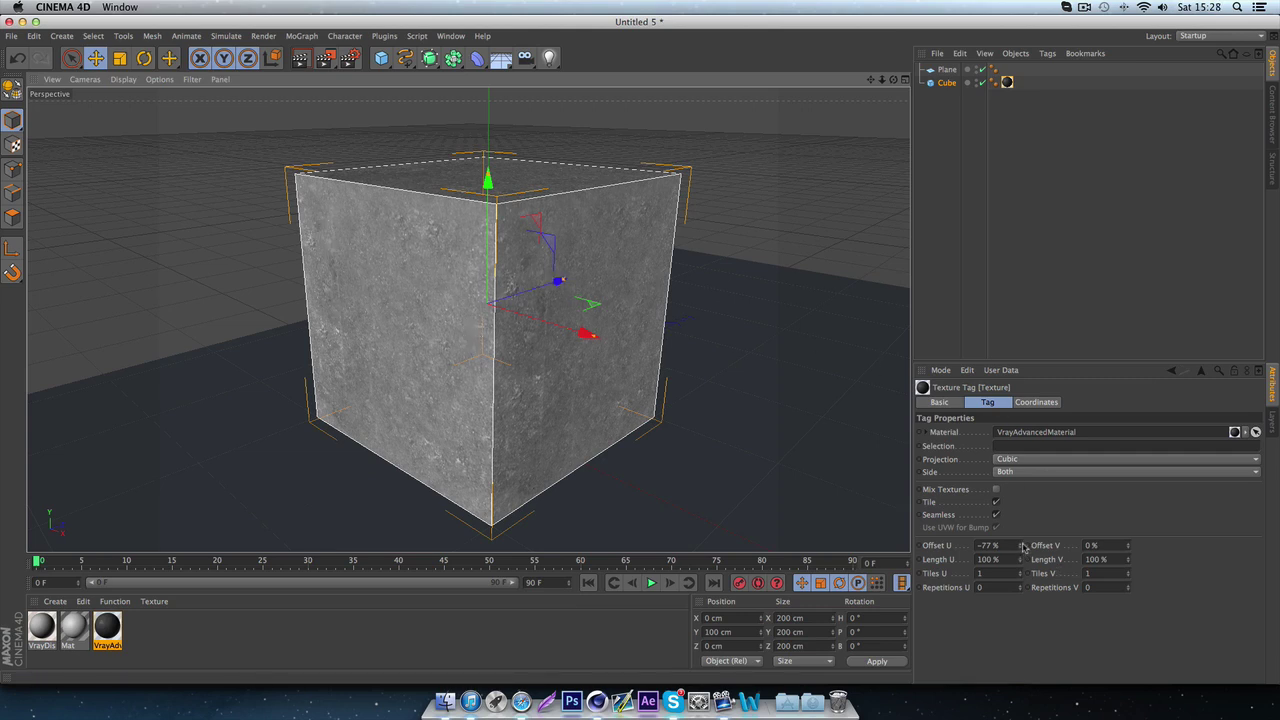
{"action": "left_click_drag", "start_coordinate": [1023, 547], "coordinate": [282, 197]}
{"action": "scroll", "coordinate": [311, 224], "scroll_direction": "down", "scroll_amount": 3}
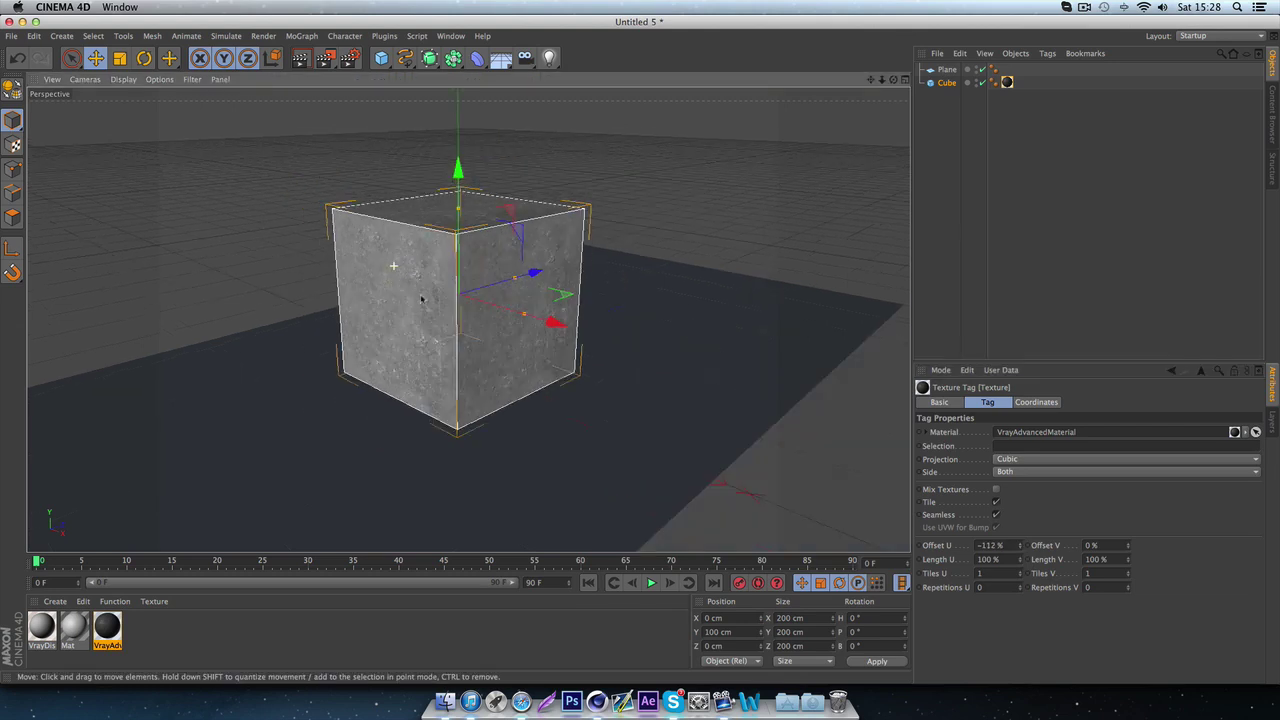
{"action": "scroll", "coordinate": [420, 290], "scroll_direction": "up", "scroll_amount": 3}
{"action": "left_click", "coordinate": [738, 275]}
{"action": "scroll", "coordinate": [738, 275], "scroll_direction": "down", "scroll_amount": 2}
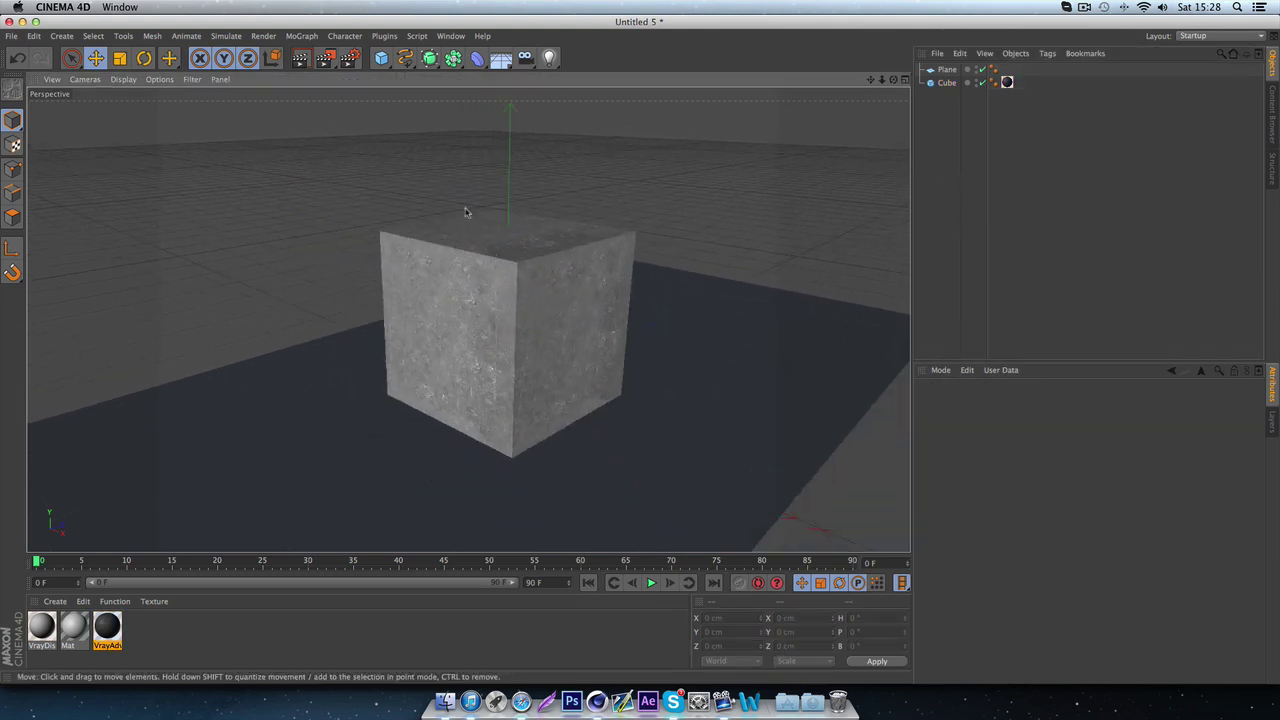
- In the VrayBridge render settings, turn on indirect illumination with the GI preset 01_IR-LC_very very fast [for big print size]
{"action": "left_click", "coordinate": [350, 58]}
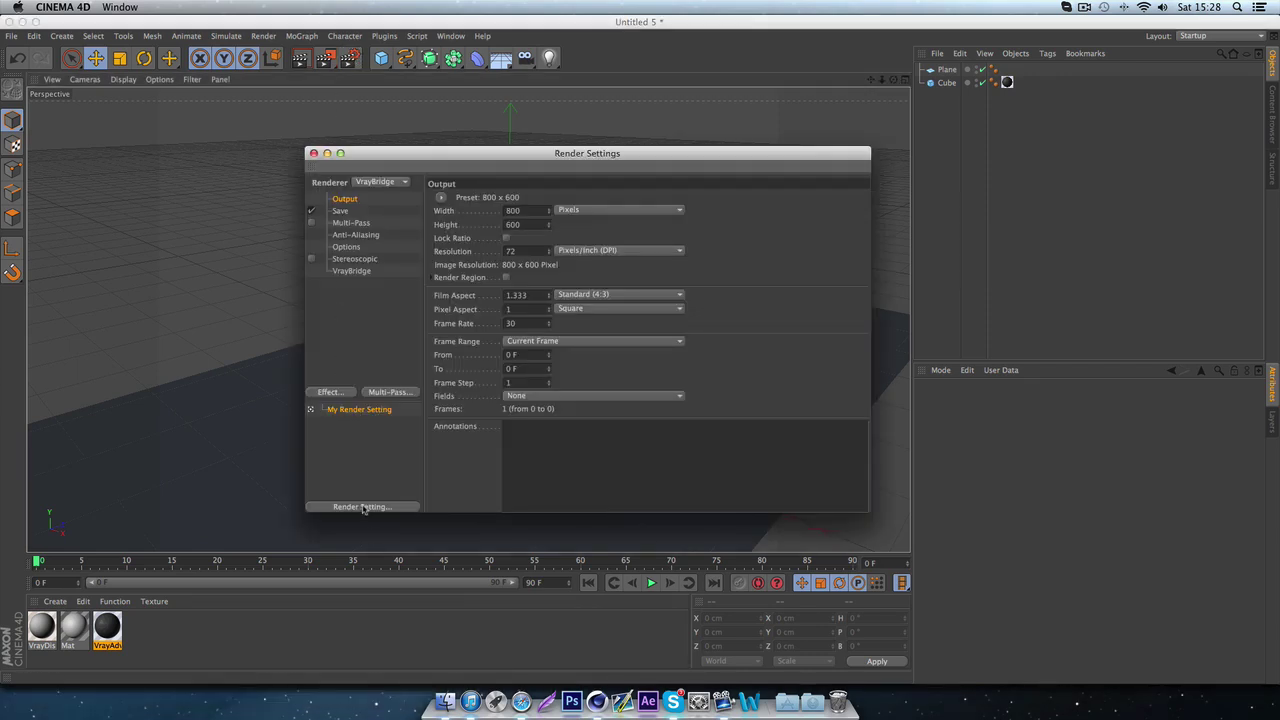
{"action": "left_click", "coordinate": [351, 271]}
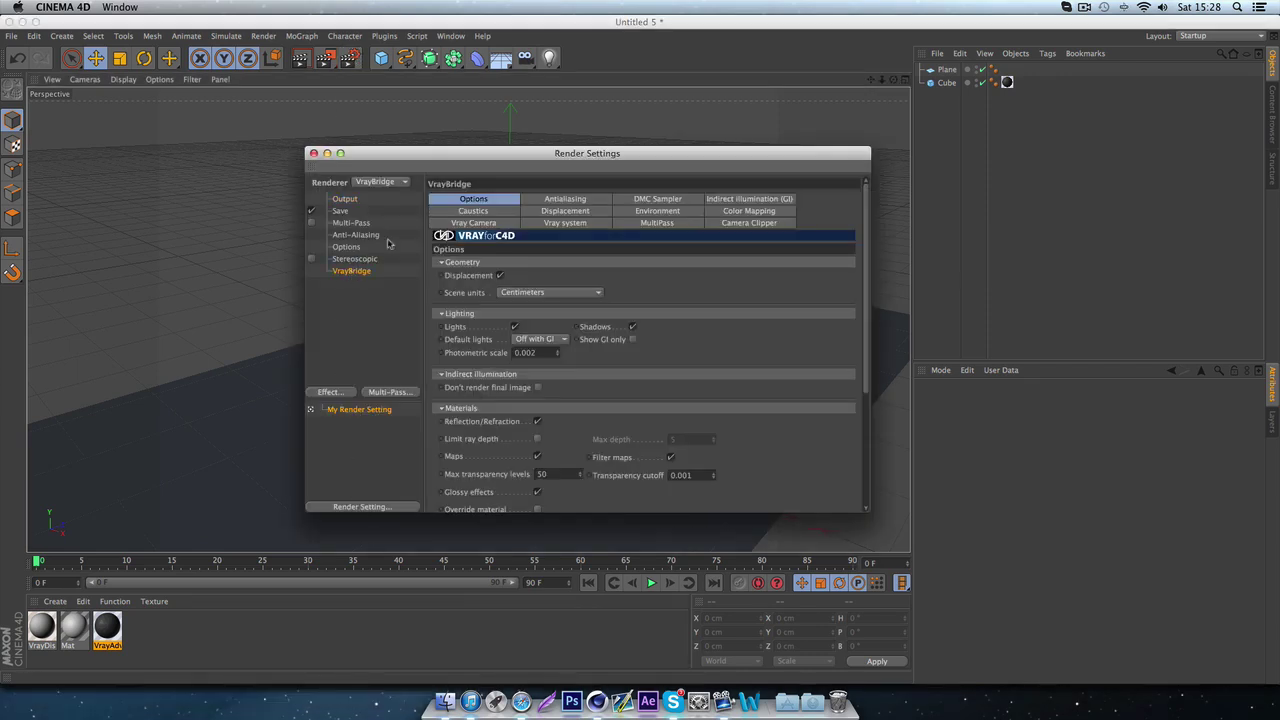
{"action": "left_click", "coordinate": [752, 200]}
{"action": "left_click", "coordinate": [466, 263]}
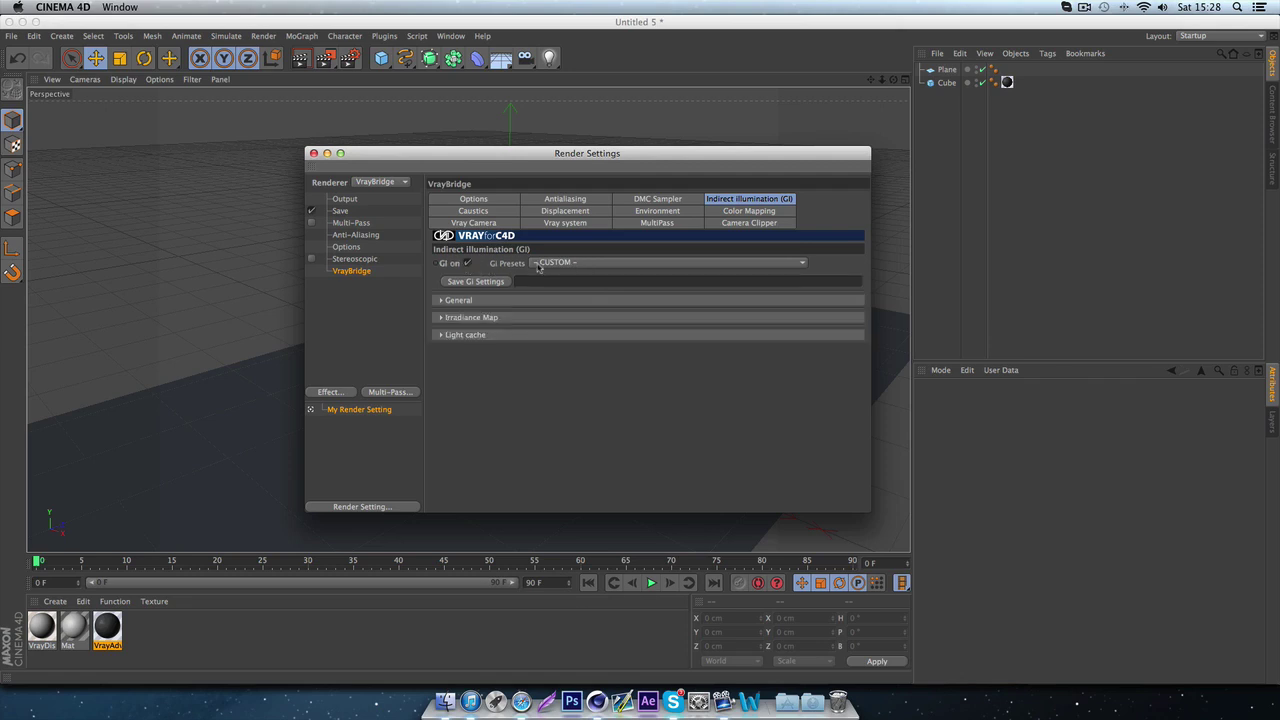
{"action": "left_click", "coordinate": [540, 264]}
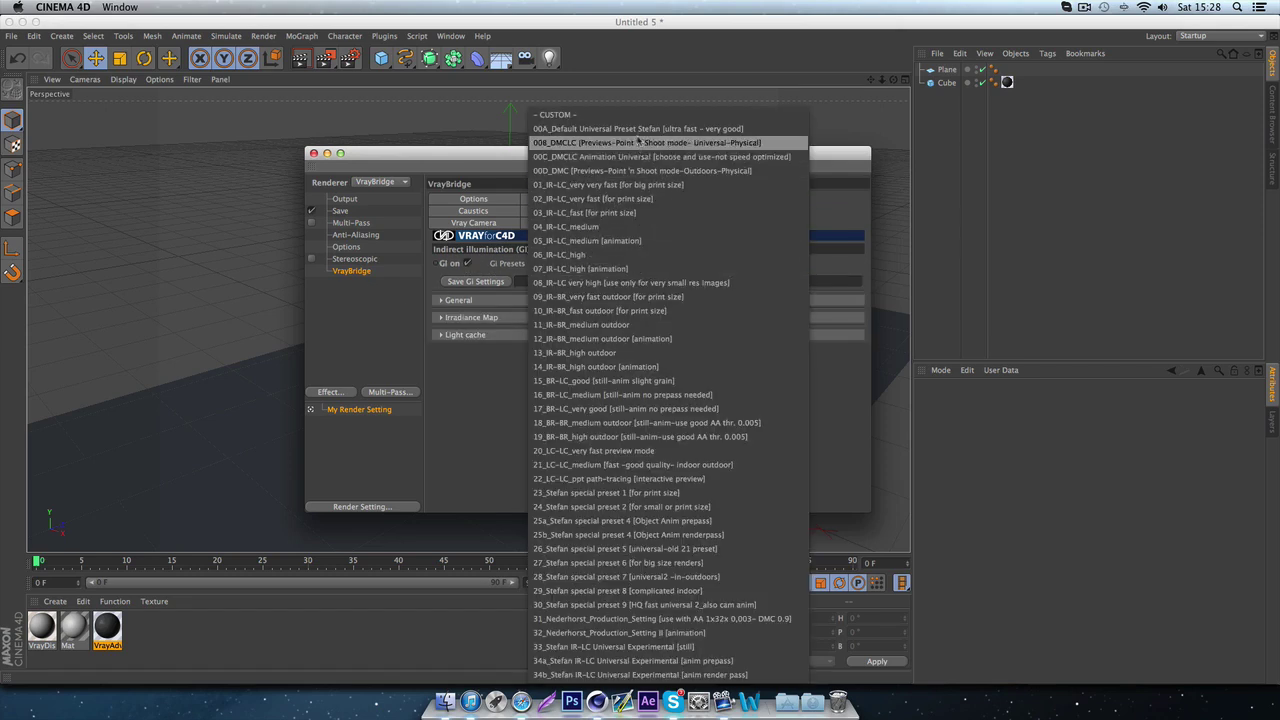
{"action": "left_click", "coordinate": [633, 185]}
- Set the VrayBridge color mapping type to Exponential
{"action": "left_click", "coordinate": [747, 213]}
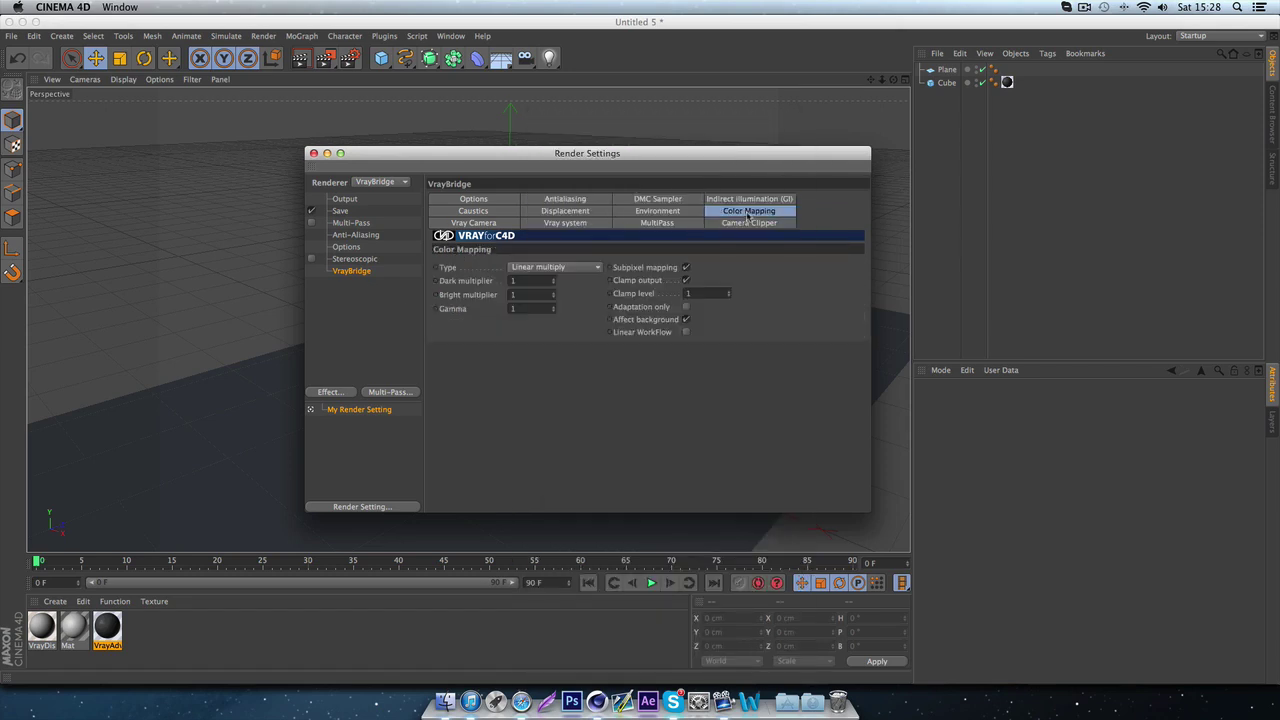
{"action": "left_click", "coordinate": [571, 267]}
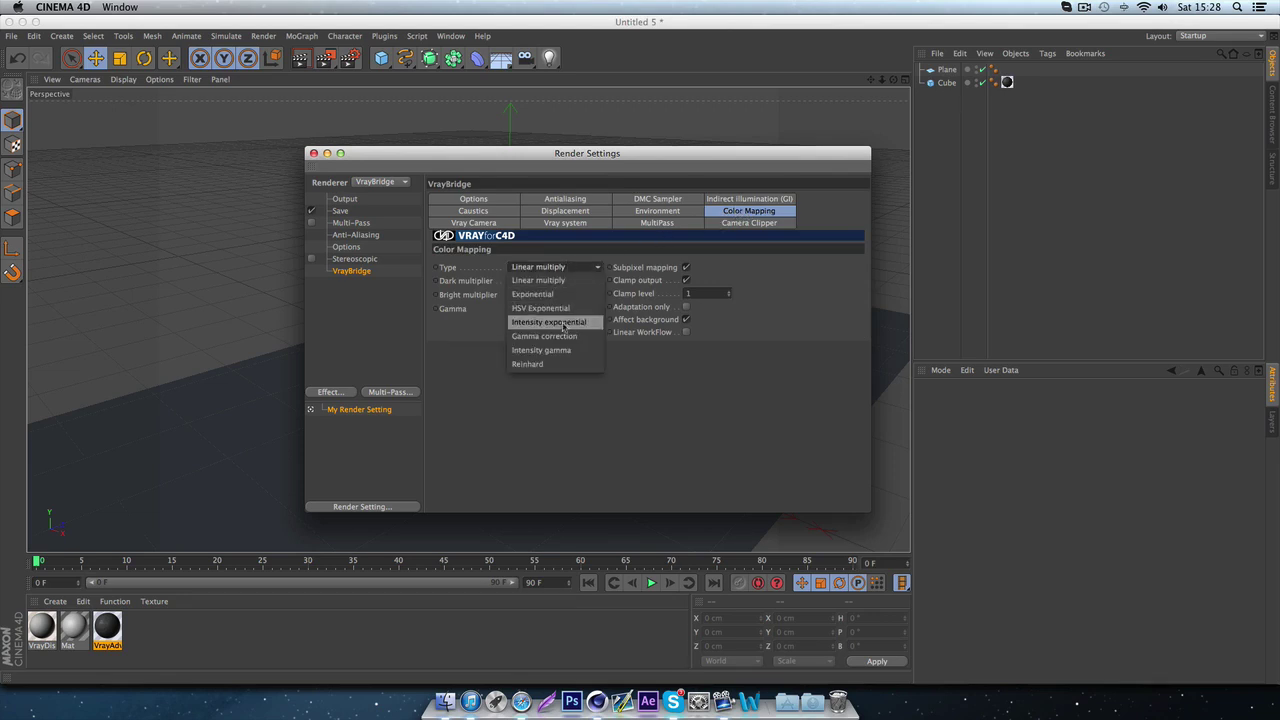
{"action": "left_click", "coordinate": [540, 364]}
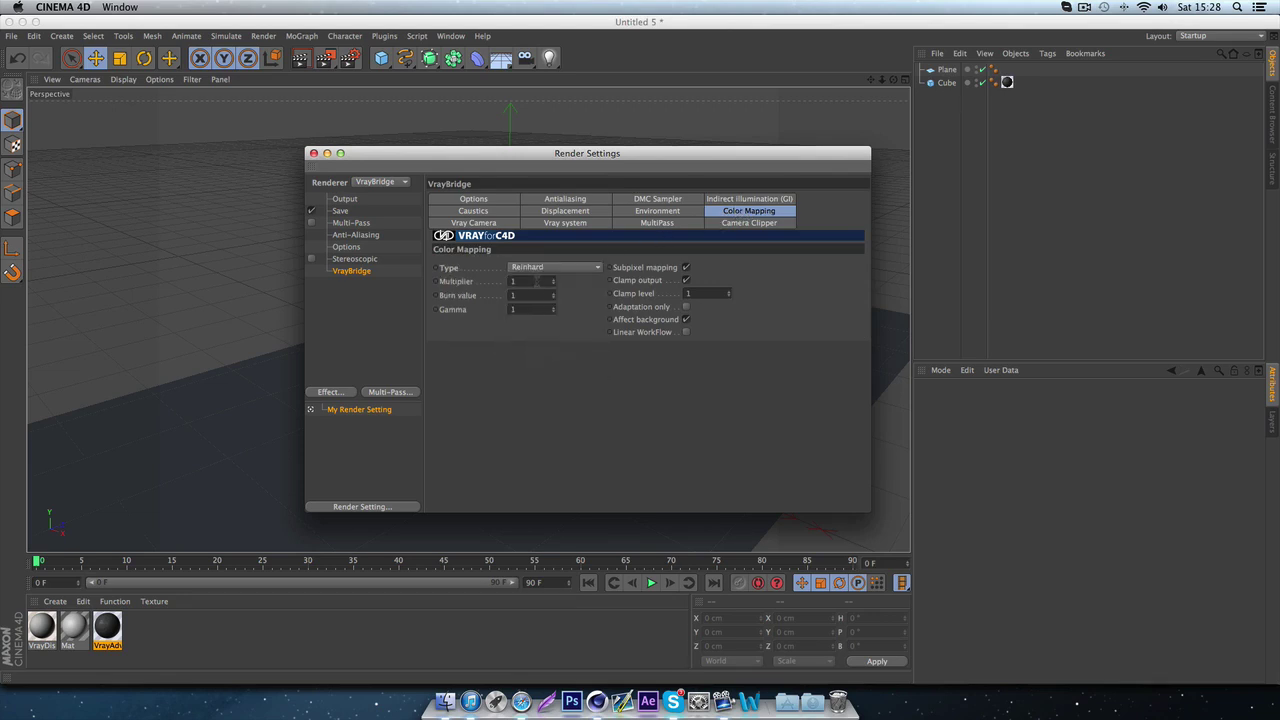
{"action": "left_click", "coordinate": [535, 268]}
{"action": "left_click", "coordinate": [540, 294]}
- Set the color mapping's dark multiplier to 2, bright multiplier to 2.3 and gamma to 2.7, and turn off Affect background
{"action": "key", "text": "Tab"}
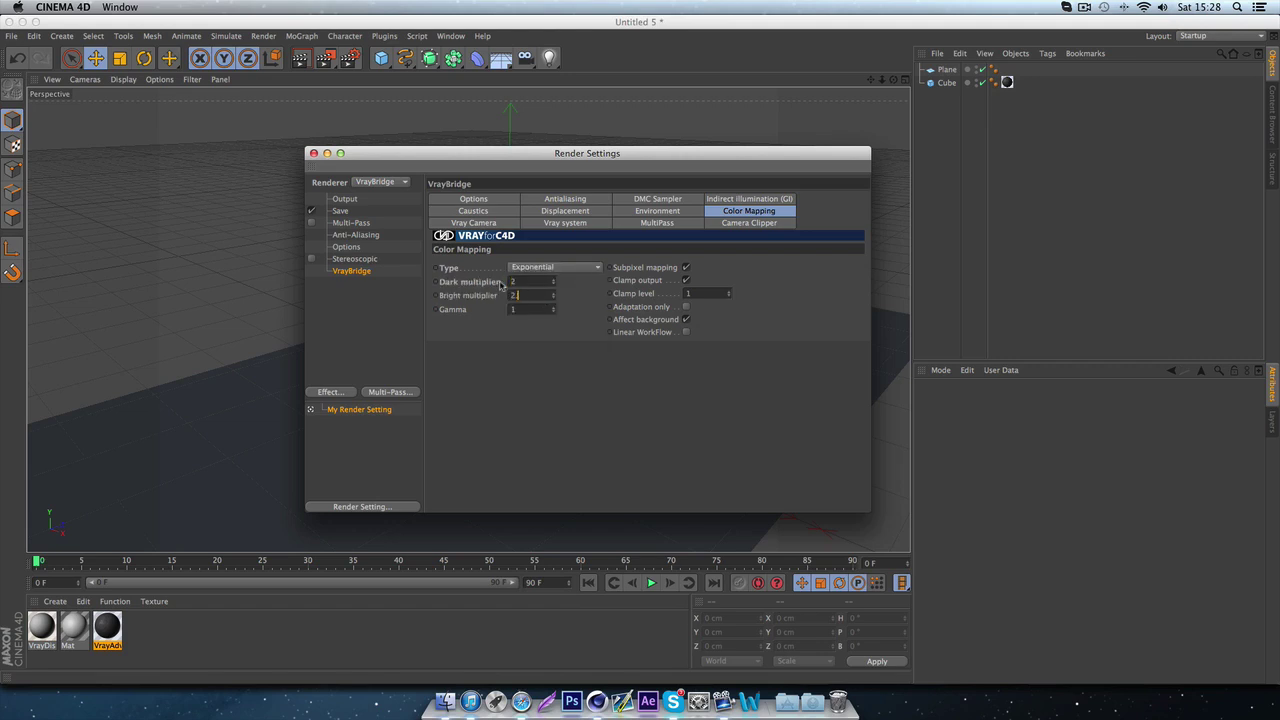
{"action": "type", "text": "2"}
{"action": "key", "text": "Tab"}
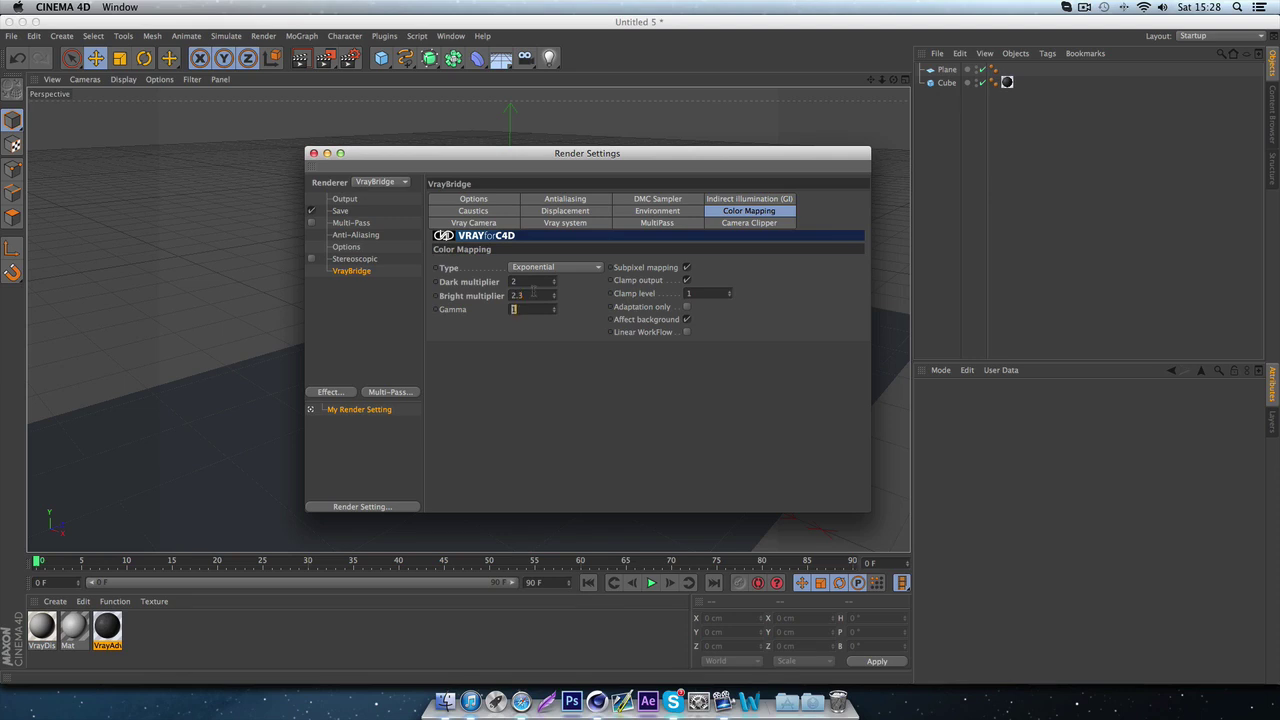
{"action": "type", "text": "2.7"}
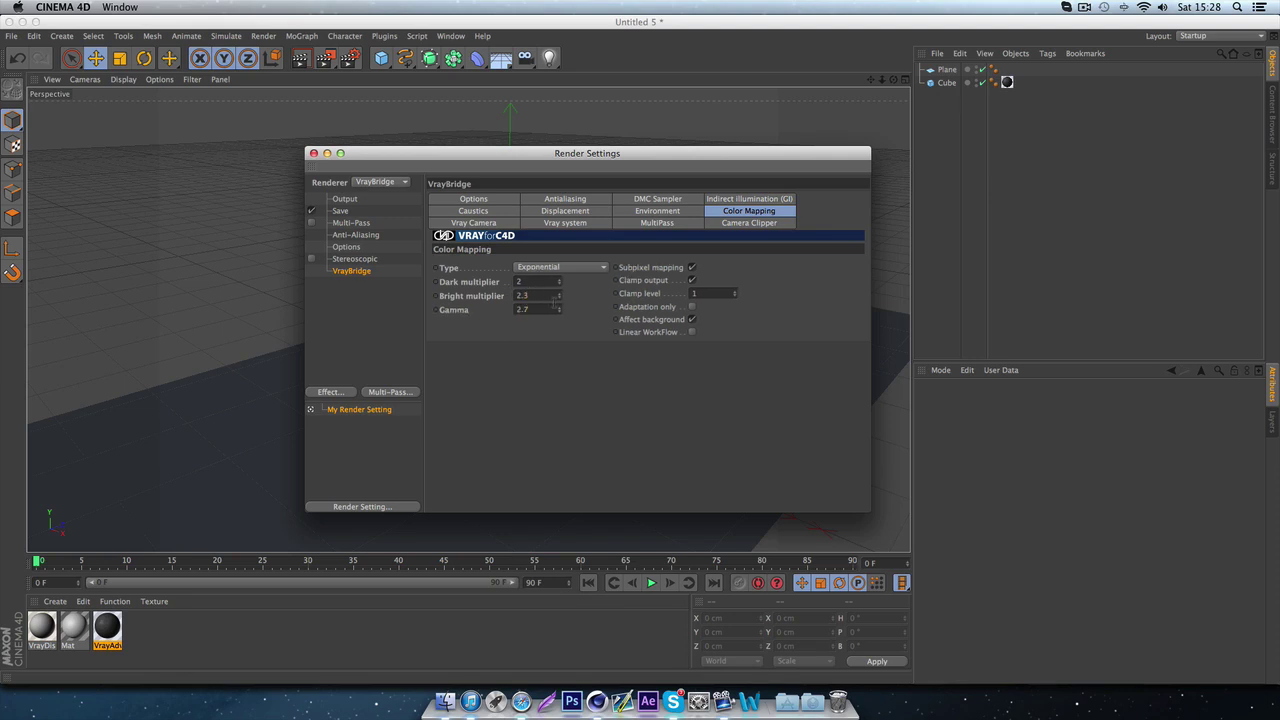
{"action": "key", "text": "Return"}
{"action": "left_click", "coordinate": [692, 319]}
- Set the DMC Sampler's noise threshold to 0.001 in the VrayBridge settings
{"action": "left_click", "coordinate": [676, 212]}
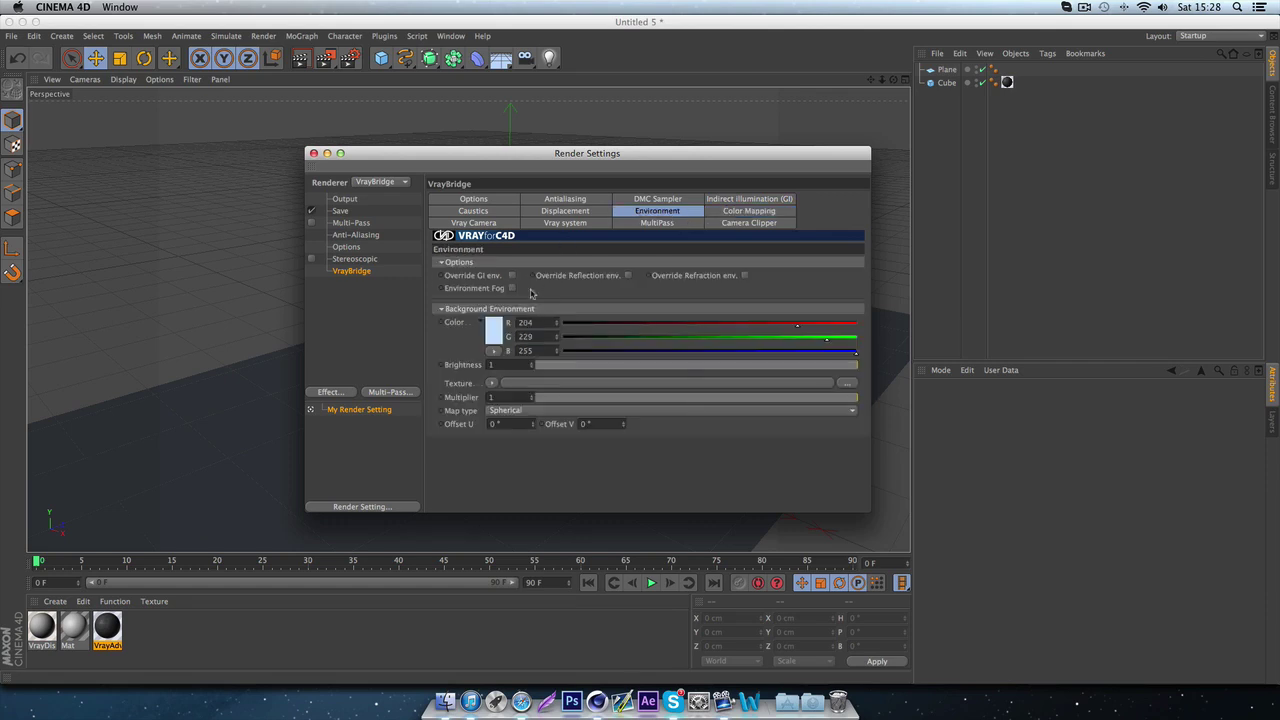
{"action": "left_click", "coordinate": [748, 224]}
{"action": "left_click", "coordinate": [660, 223]}
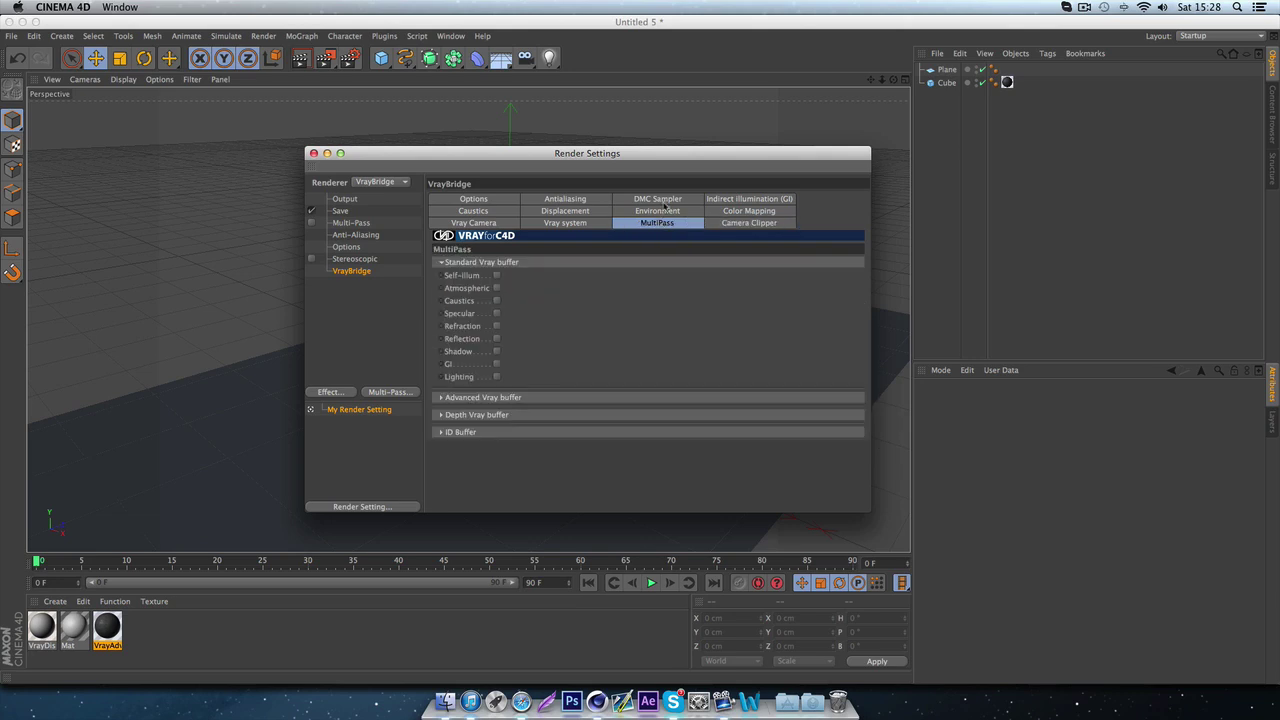
{"action": "left_click", "coordinate": [664, 200]}
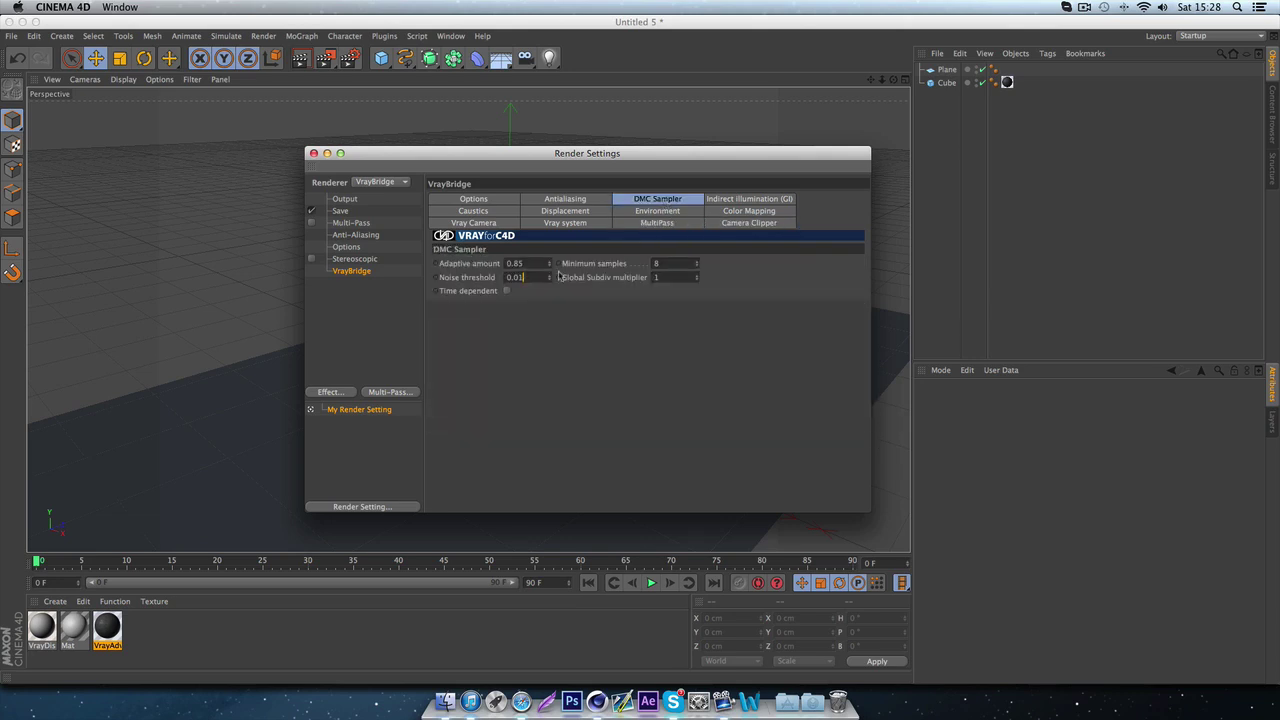
{"action": "type", "text": "0"}
{"action": "key", "text": "Return"}
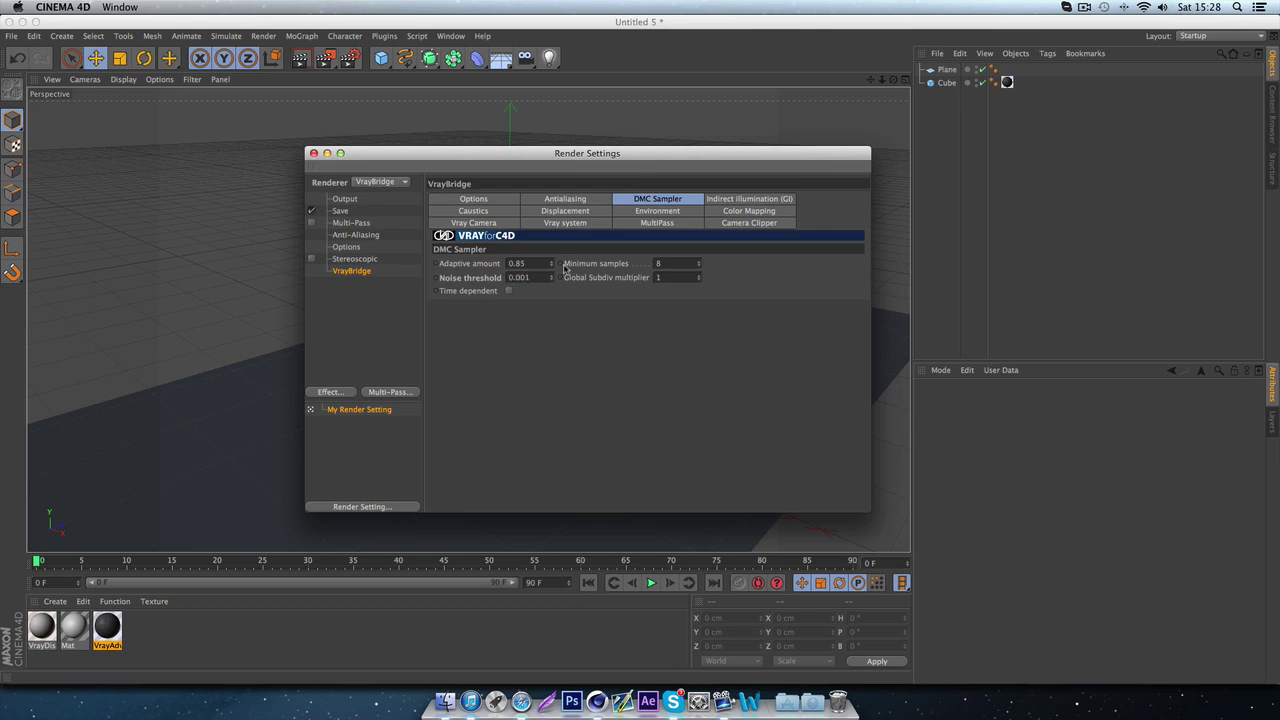
- Set the antialiasing image sampler to Adaptive subdivision and lower its threshold
{"action": "left_click", "coordinate": [595, 201]}
{"action": "left_click", "coordinate": [540, 277]}
{"action": "left_click", "coordinate": [547, 317]}
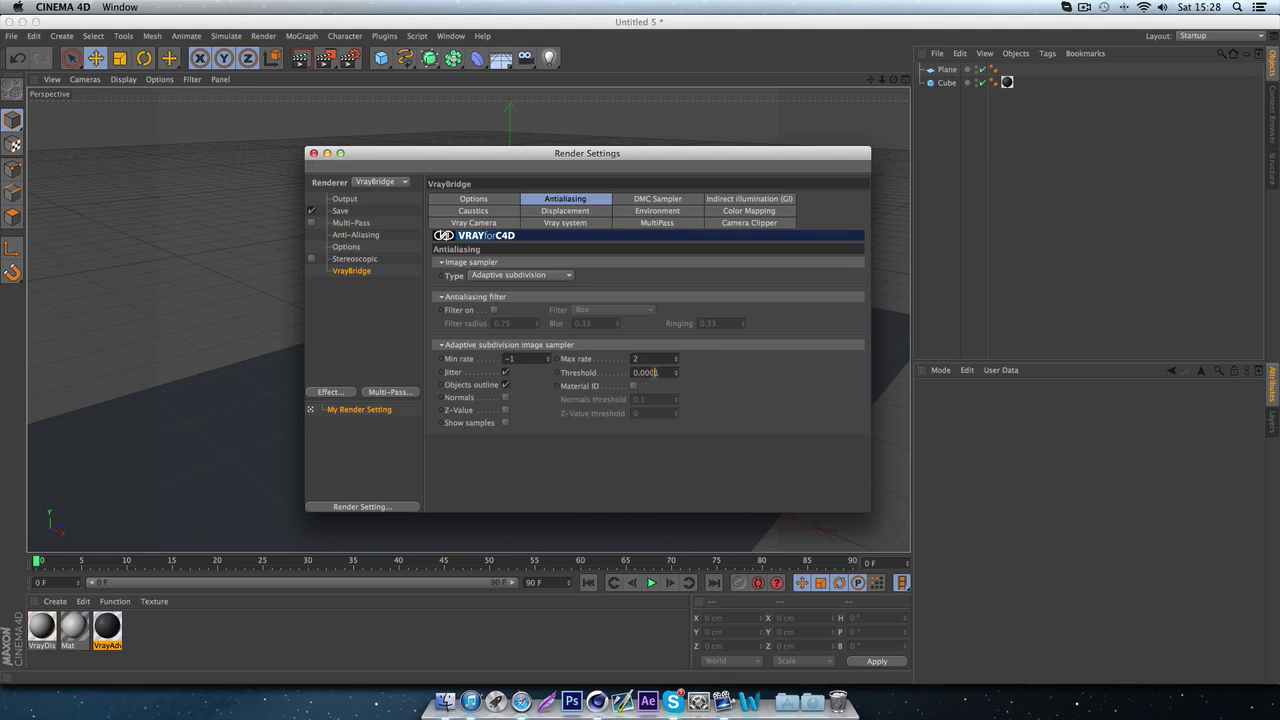
- Close the render settings and render the cube in the perspective view
{"action": "left_click", "coordinate": [313, 153]}
{"action": "left_click", "coordinate": [300, 58]}
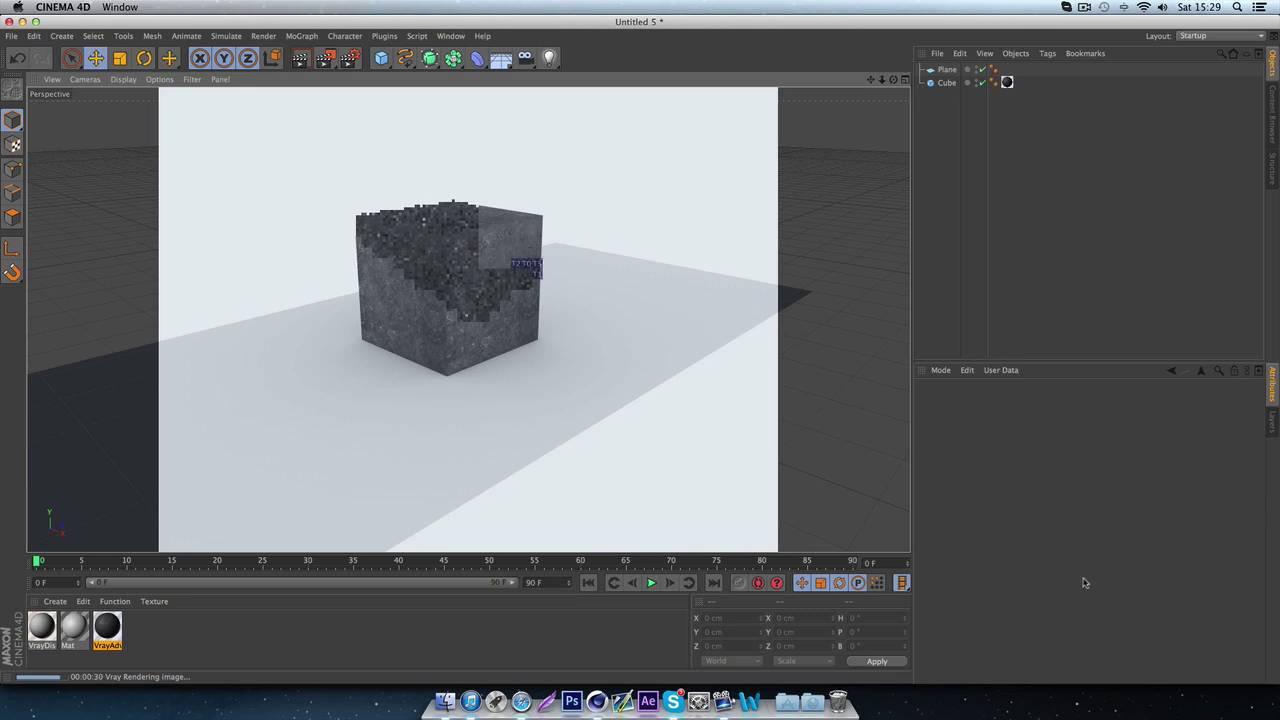
- Switch to Safari, search the VRAYforC4D material titles for "concrete" and download the Ando Concrete material
{"action": "left_click", "coordinate": [520, 705]}
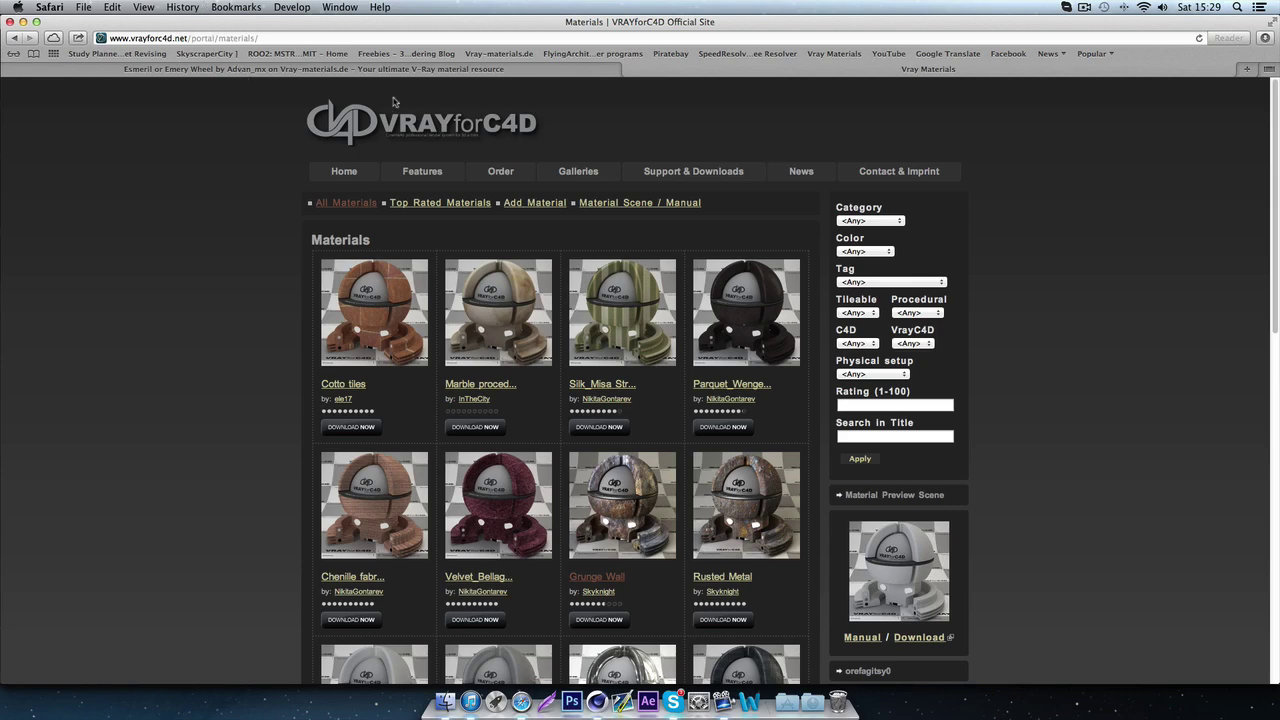
{"action": "scroll", "coordinate": [781, 452], "scroll_direction": "down", "scroll_amount": 5}
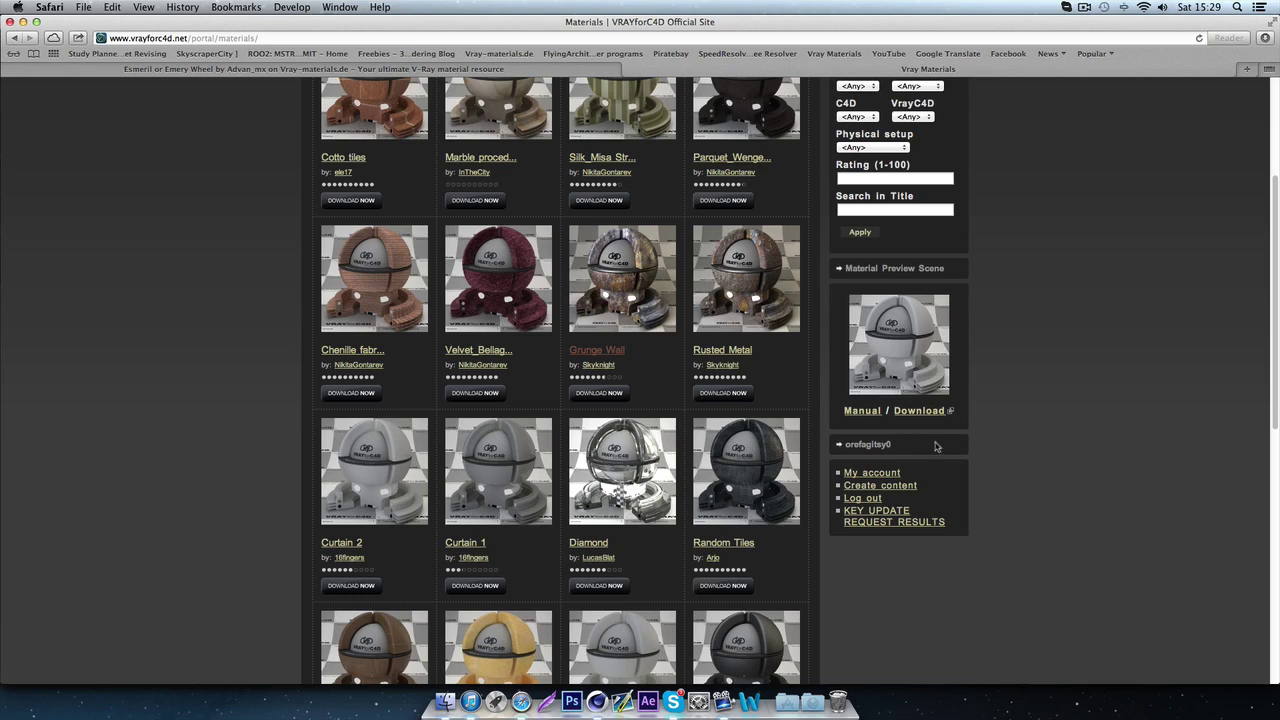
{"action": "scroll", "coordinate": [1003, 405], "scroll_direction": "up", "scroll_amount": 5}
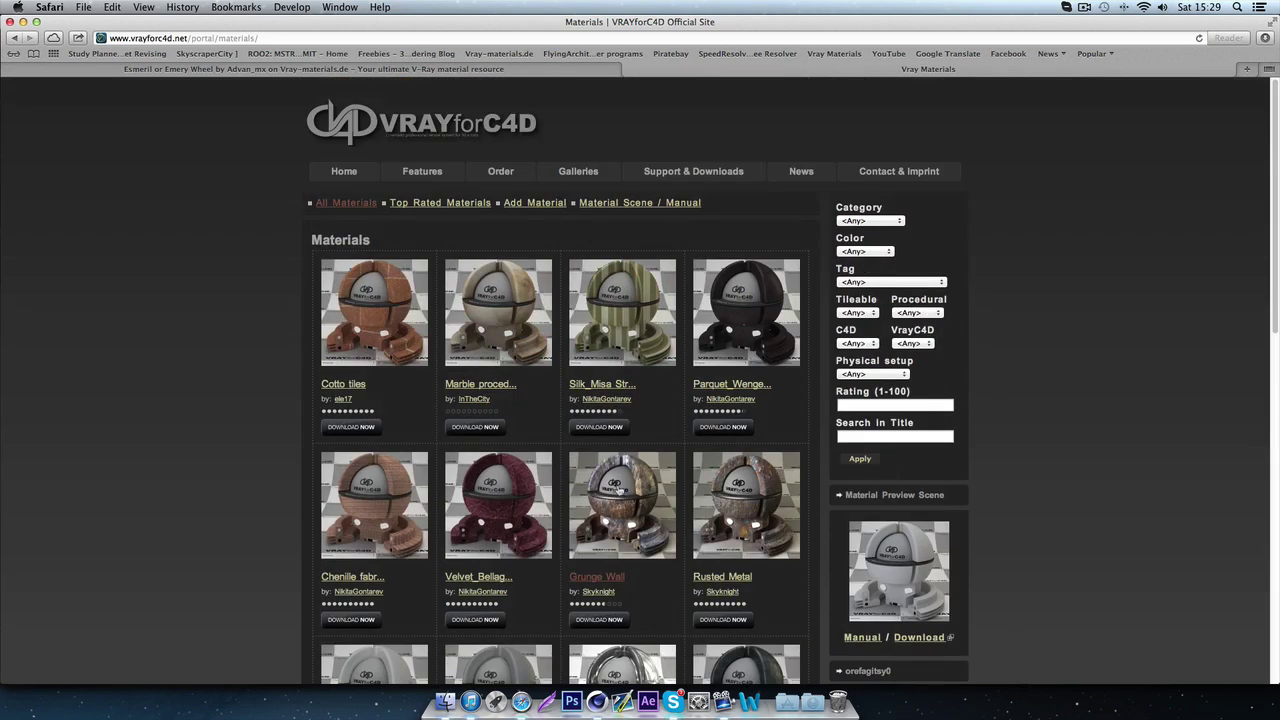
{"action": "scroll", "coordinate": [728, 348], "scroll_direction": "down", "scroll_amount": 4}
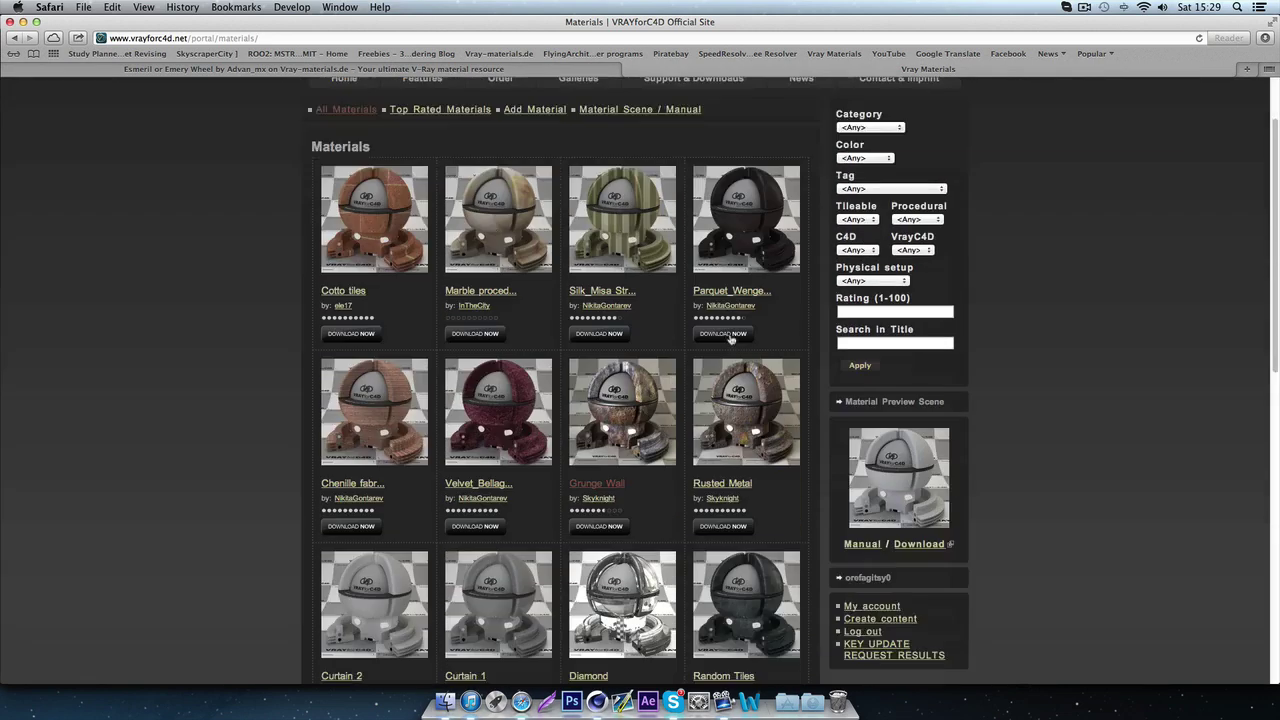
{"action": "left_click", "coordinate": [922, 245]}
{"action": "scroll", "coordinate": [920, 247], "scroll_direction": "up", "scroll_amount": 1}
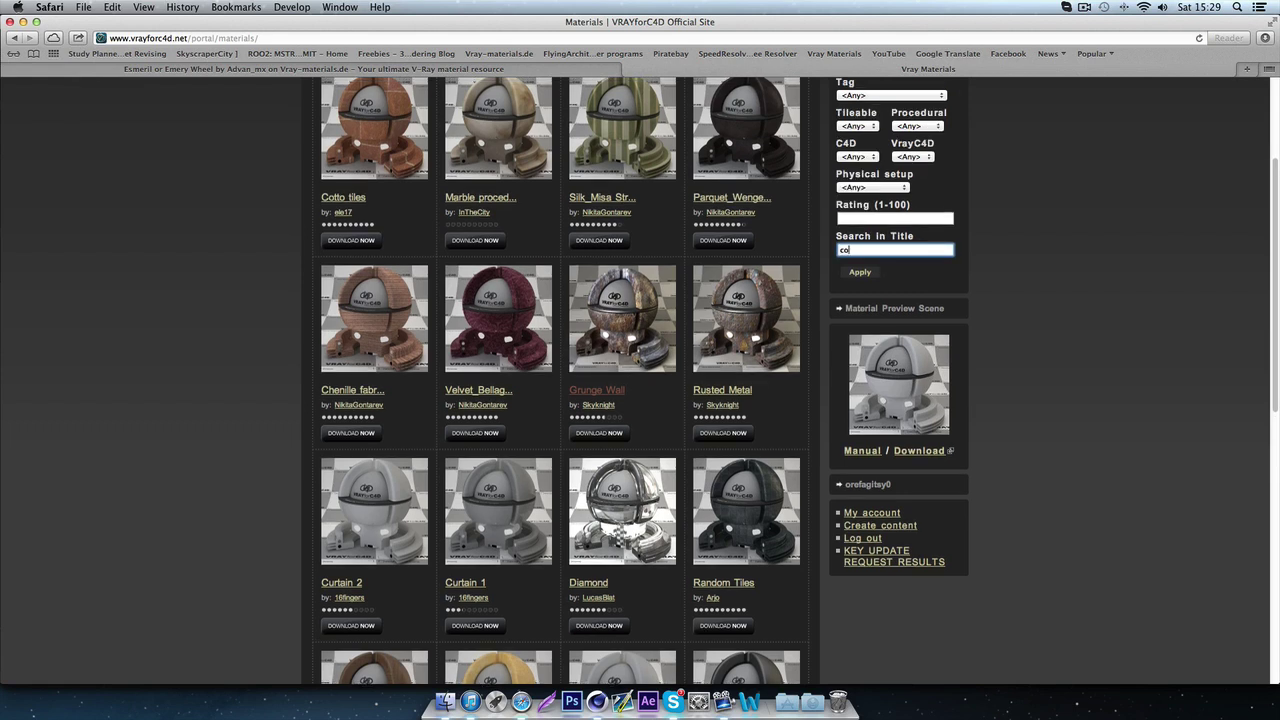
{"action": "type", "text": "concrete"}
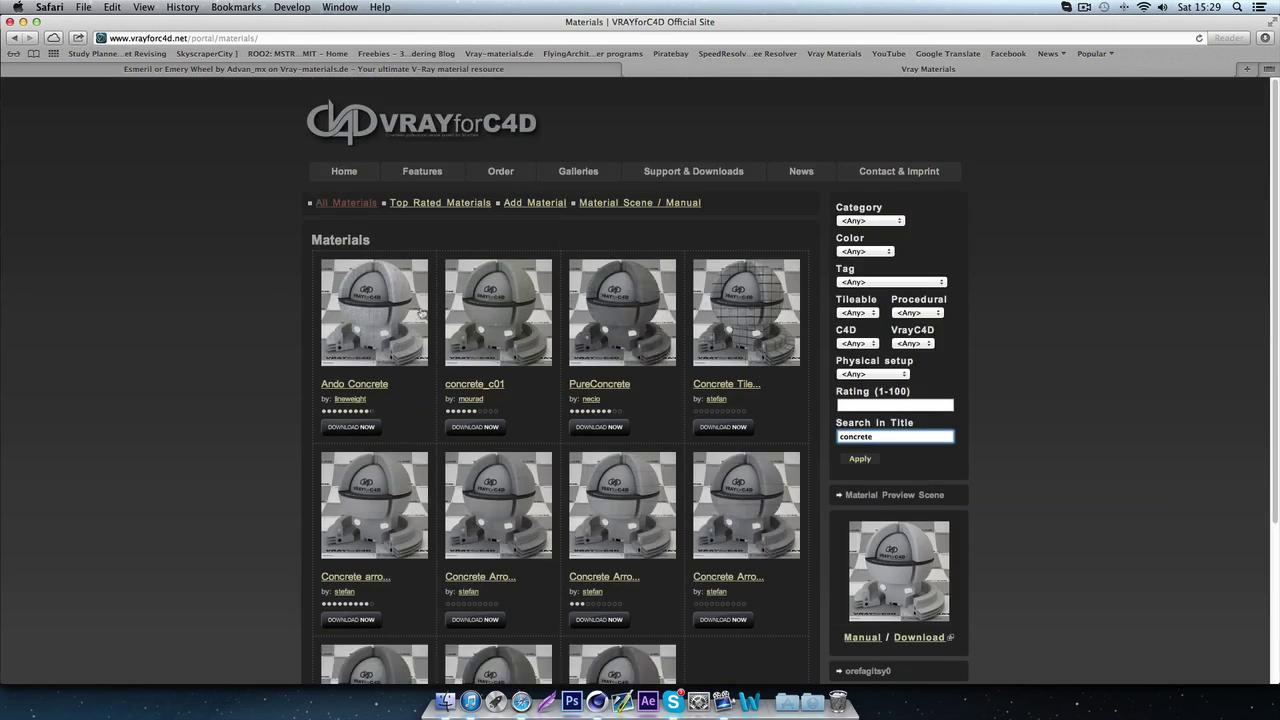
{"action": "left_click", "coordinate": [352, 427]}
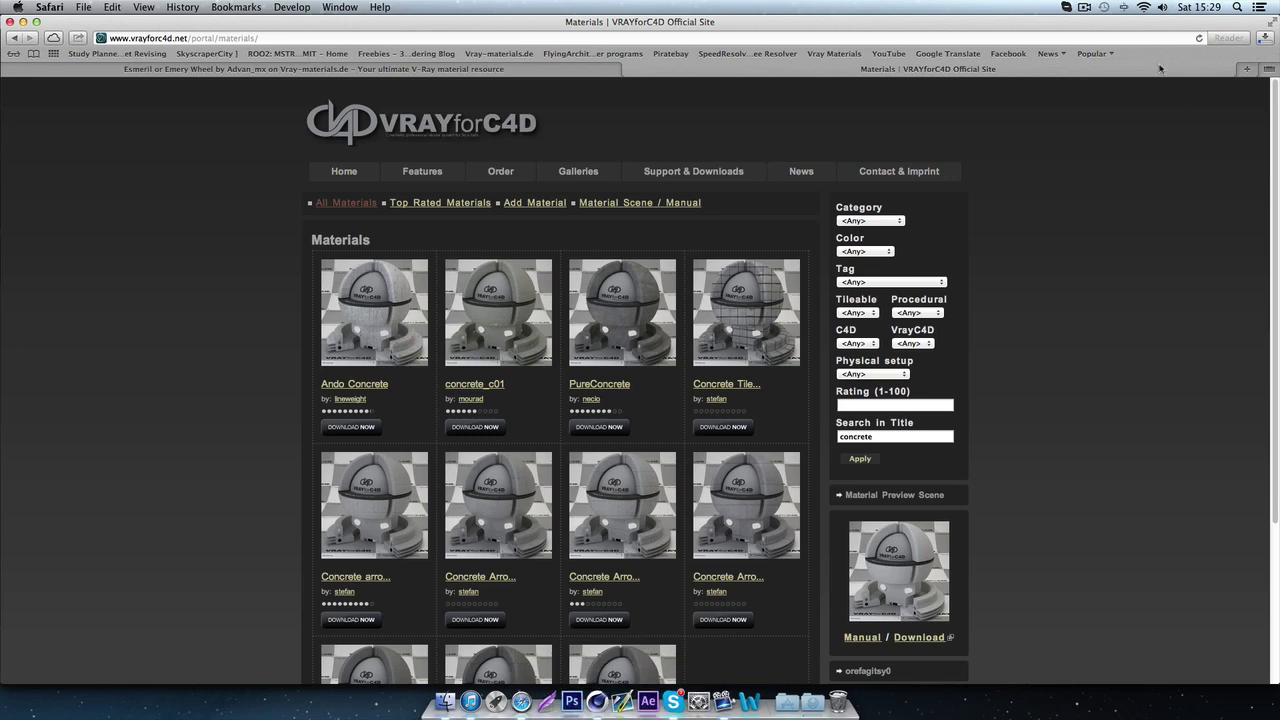
- Switch back to Cinema 4D and load the materials from the Ando Concrete .c4d file in Downloads/ando-concrete-543
{"action": "left_click", "coordinate": [585, 688]}
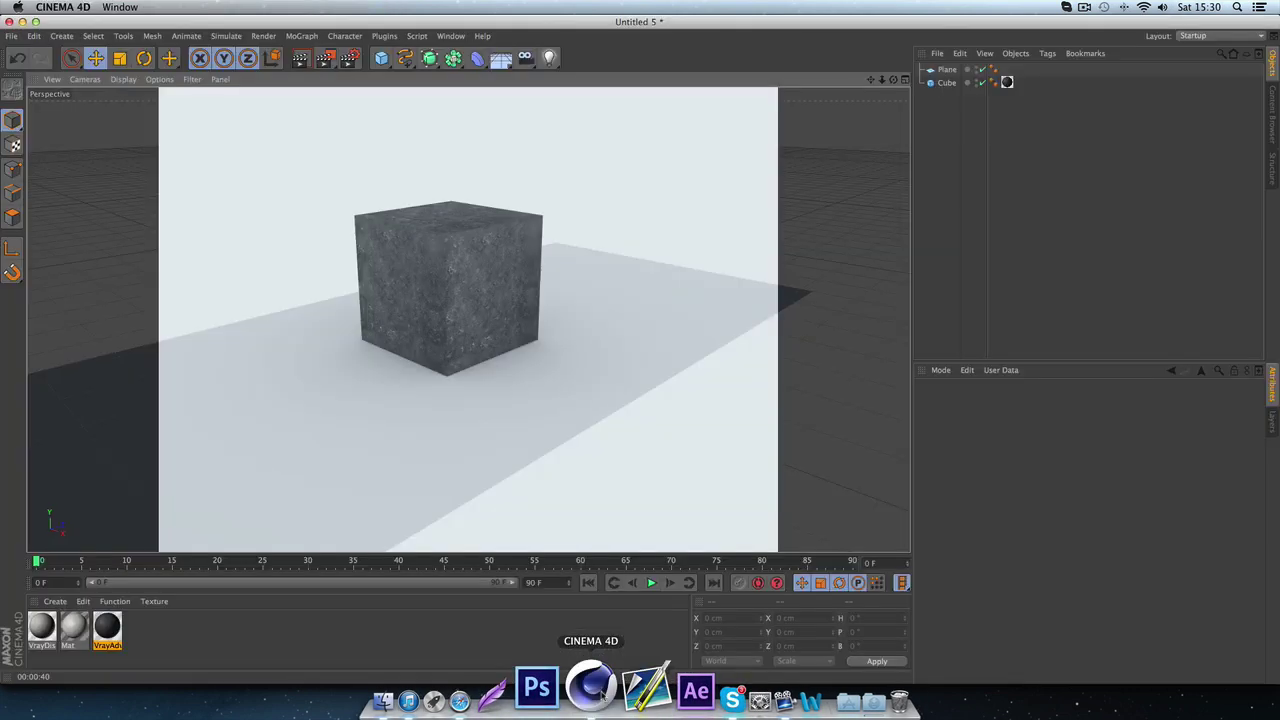
{"action": "left_click", "coordinate": [490, 690]}
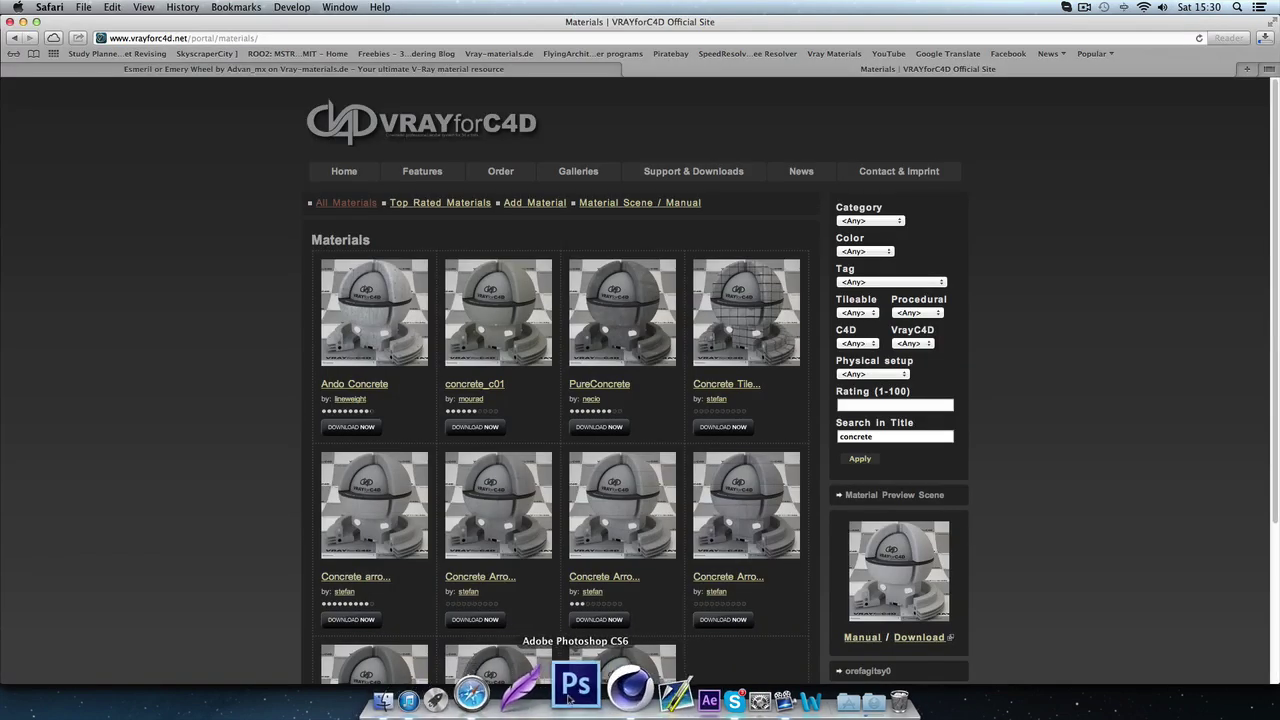
{"action": "left_click", "coordinate": [610, 688]}
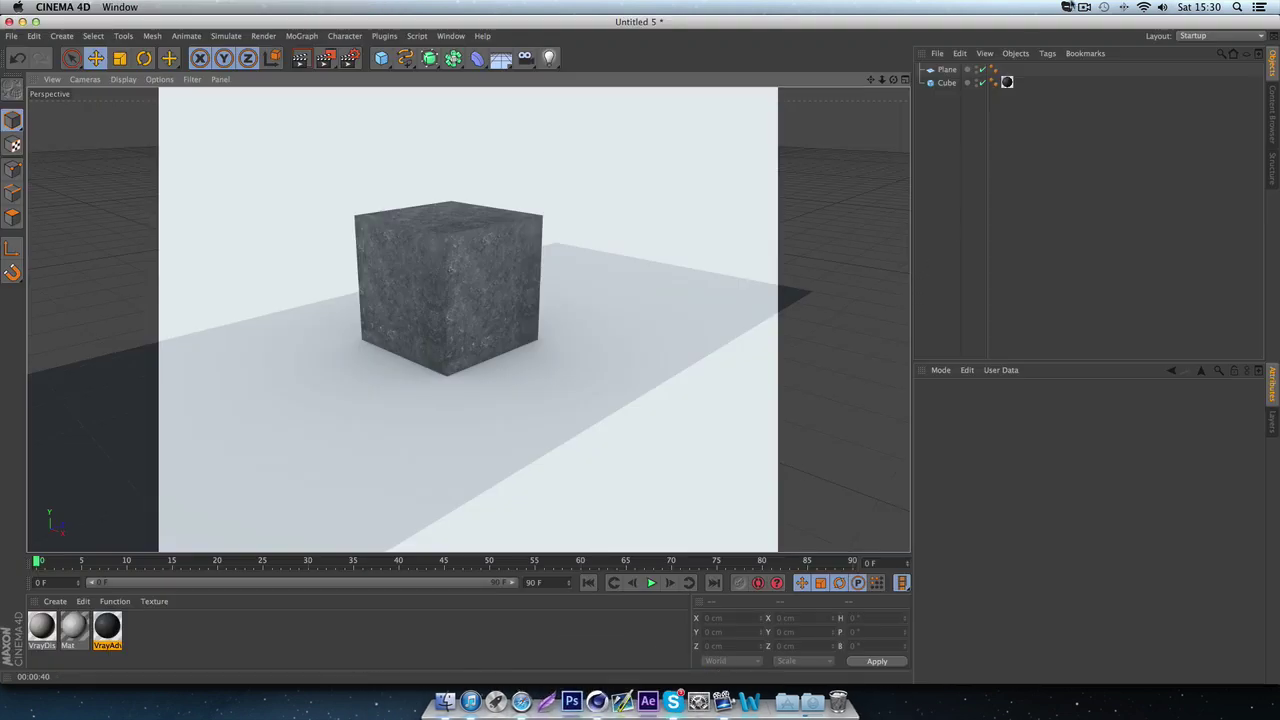
{"action": "left_click", "coordinate": [1084, 7]}
{"action": "left_click", "coordinate": [1100, 48]}
{"action": "left_click", "coordinate": [66, 600]}
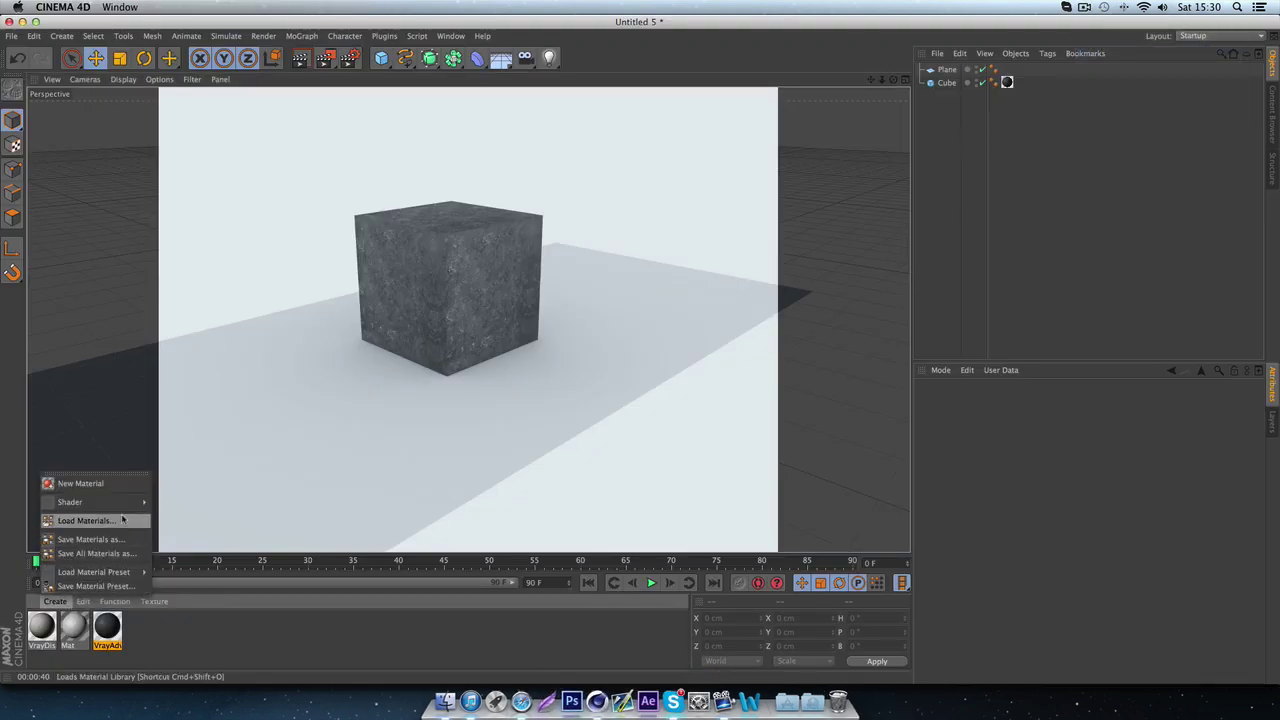
{"action": "left_click", "coordinate": [95, 521]}
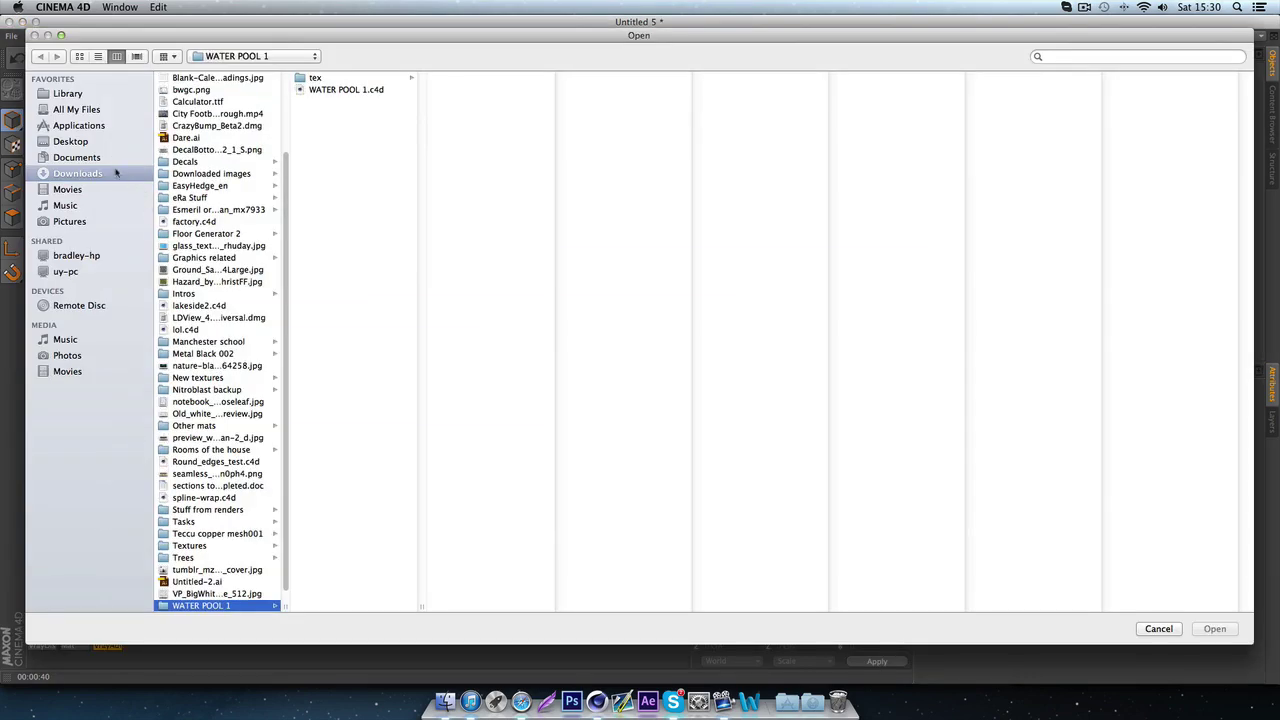
{"action": "left_click", "coordinate": [146, 174]}
{"action": "left_click", "coordinate": [206, 127]}
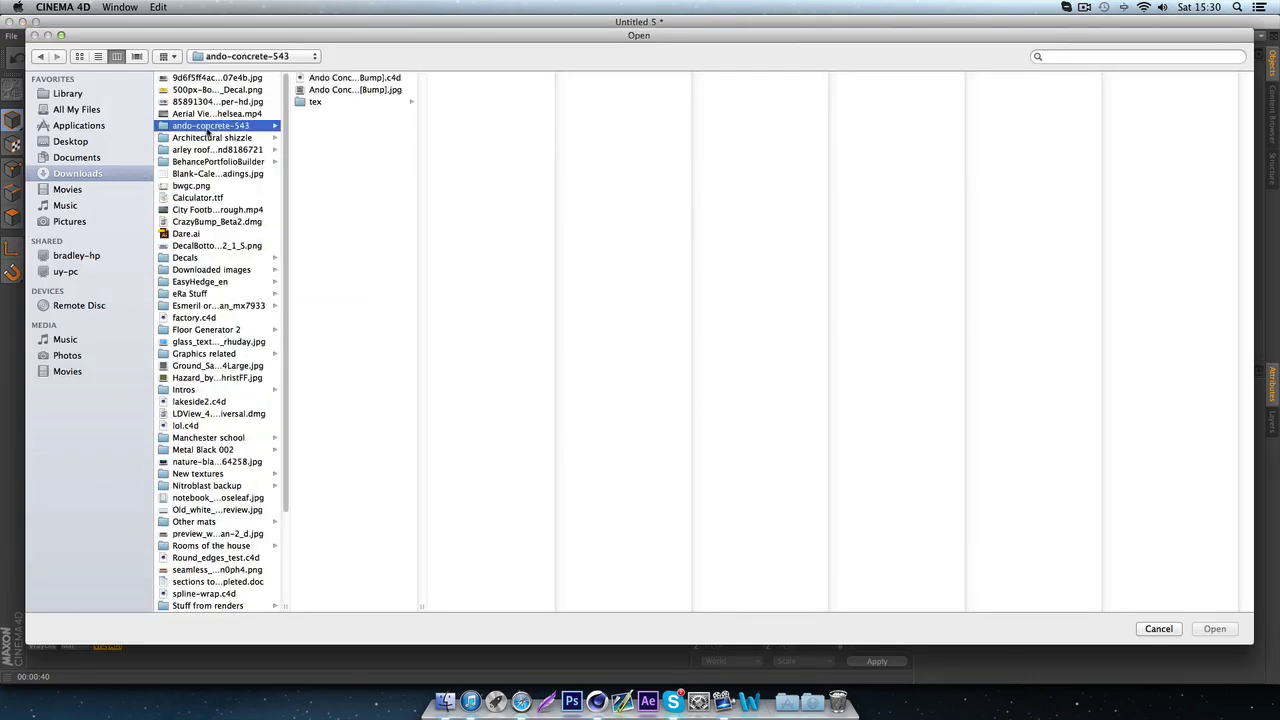
{"action": "left_click", "coordinate": [349, 78]}
{"action": "key", "text": "Return"}
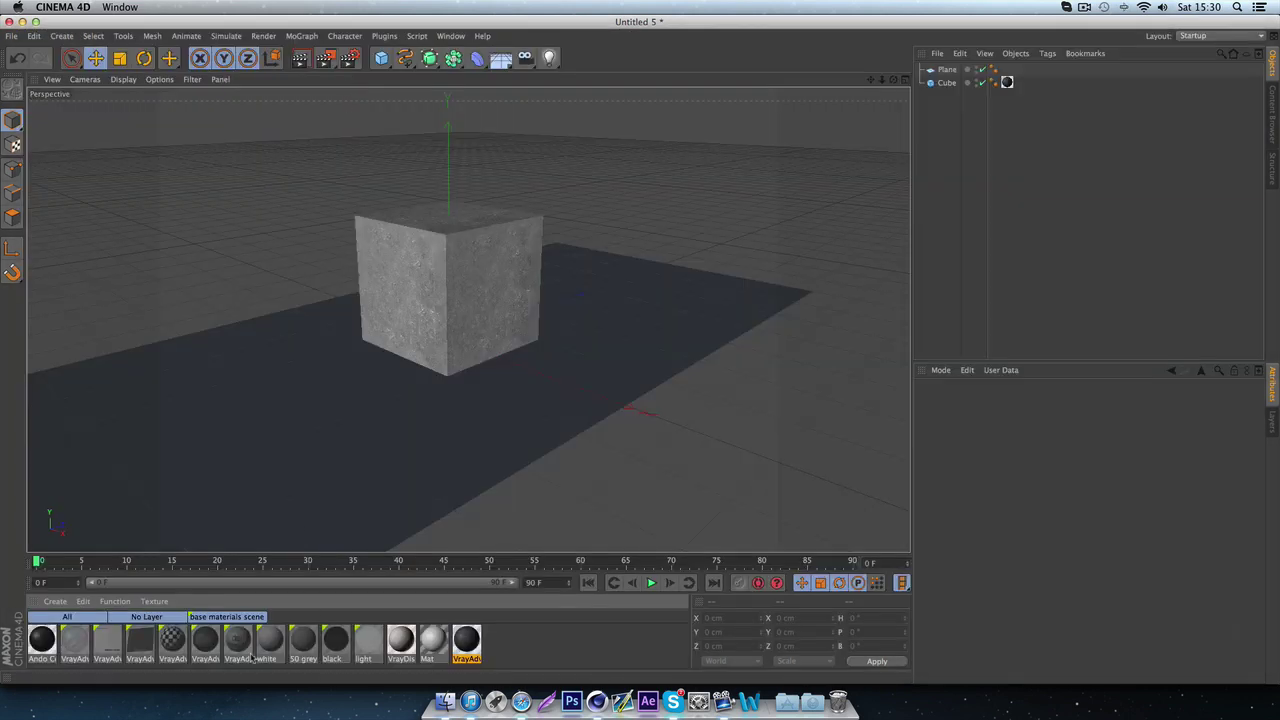
- Delete the imported base scene materials, from the first VrayAdvancedMaterial through light, keeping Ando Concrete and the project's own materials
{"action": "left_click", "coordinate": [437, 642]}
{"action": "left_click", "coordinate": [402, 642]}
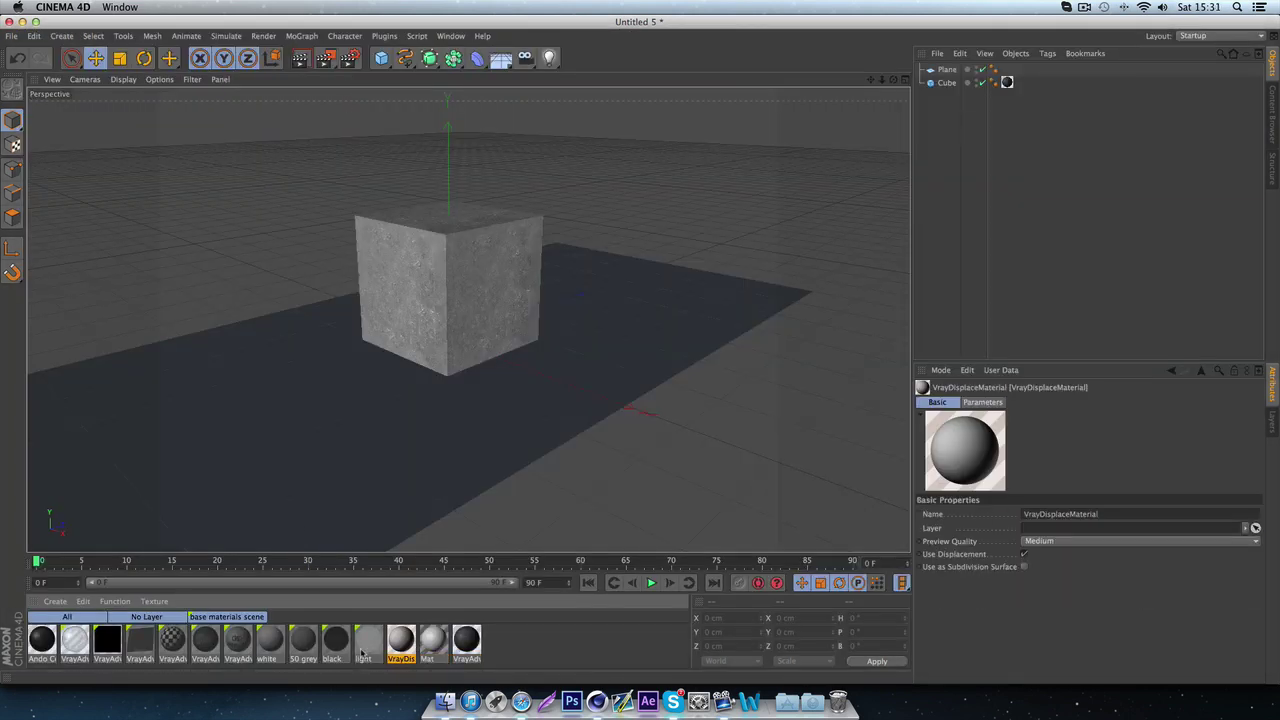
{"action": "left_click", "coordinate": [363, 648]}
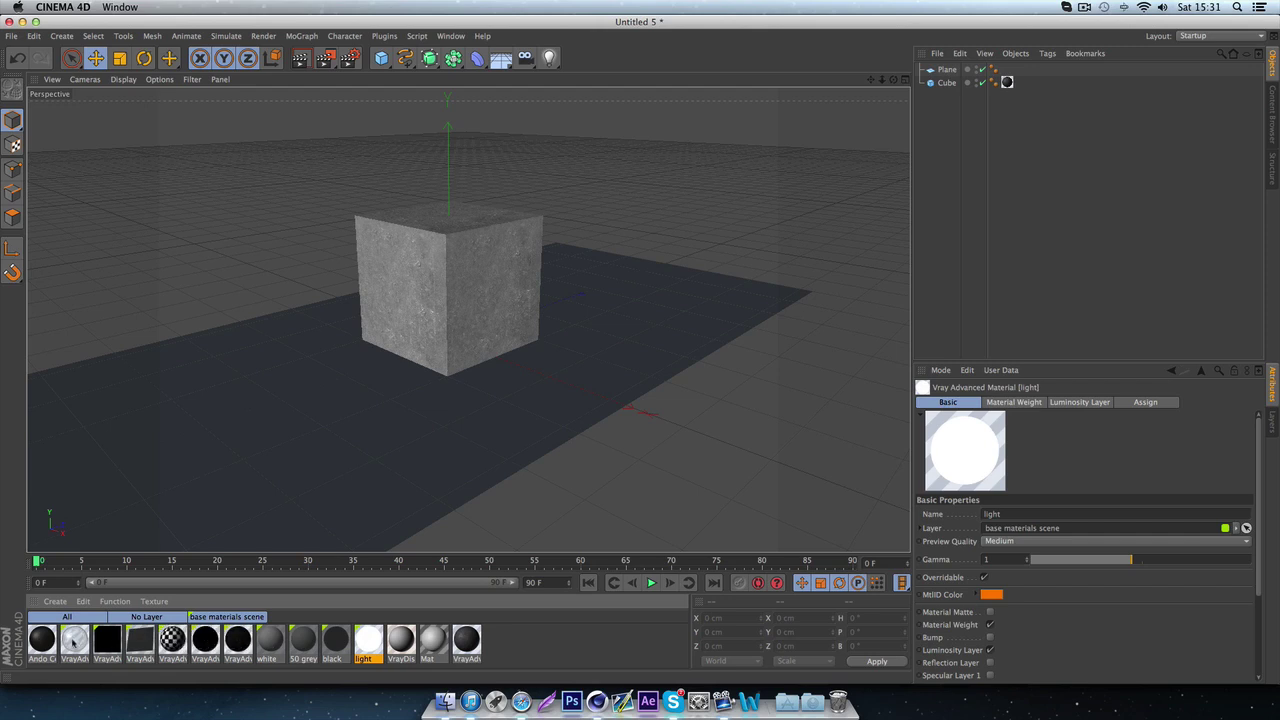
{"action": "left_click", "coordinate": [73, 638]}
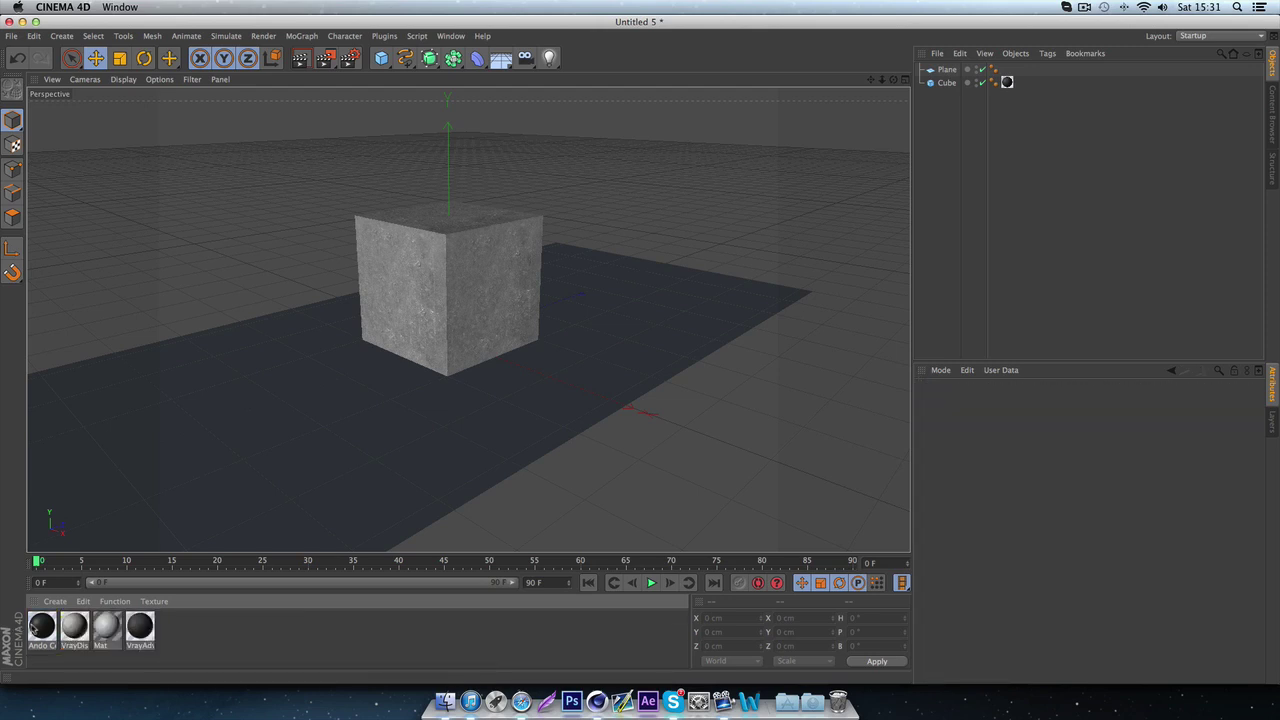
- Relink the Ando Concrete material's bump texture to Ando Concrete Bump.jpg in Downloads/ando-concrete-543/tex, without copying it to the project location
{"action": "left_click", "coordinate": [41, 627]}
{"action": "double_click", "coordinate": [38, 630]}
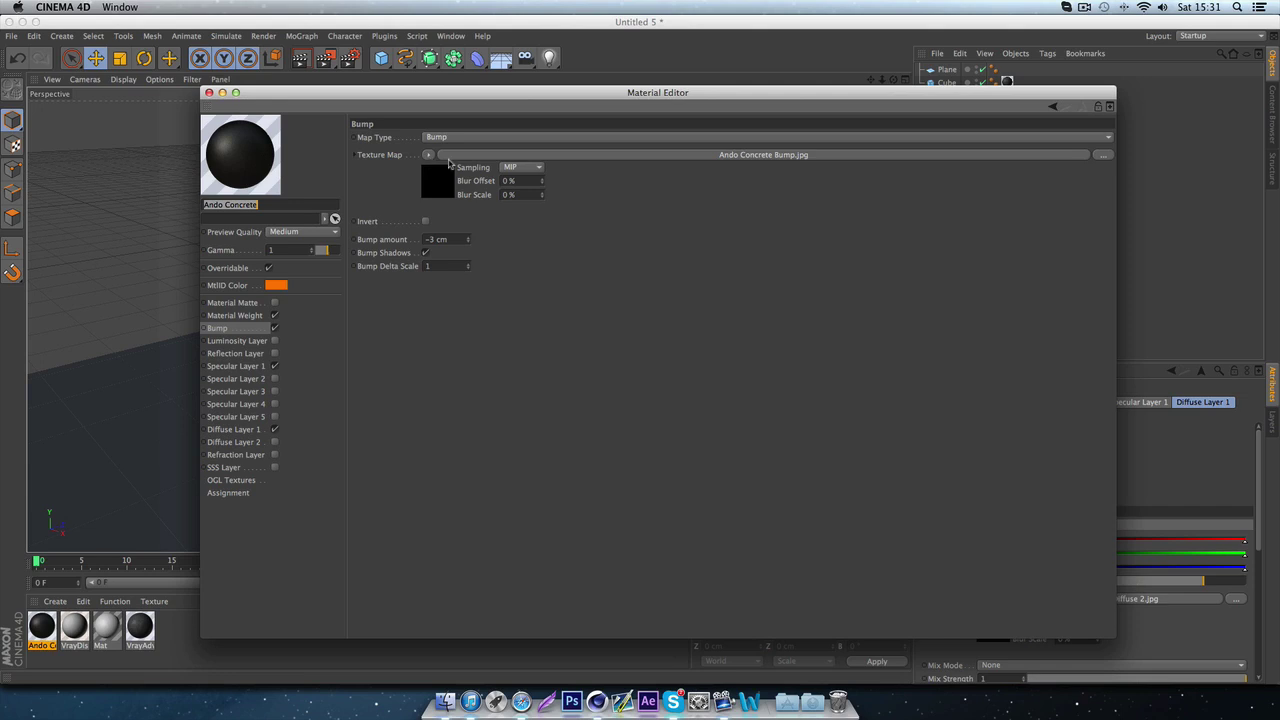
{"action": "left_click", "coordinate": [447, 158]}
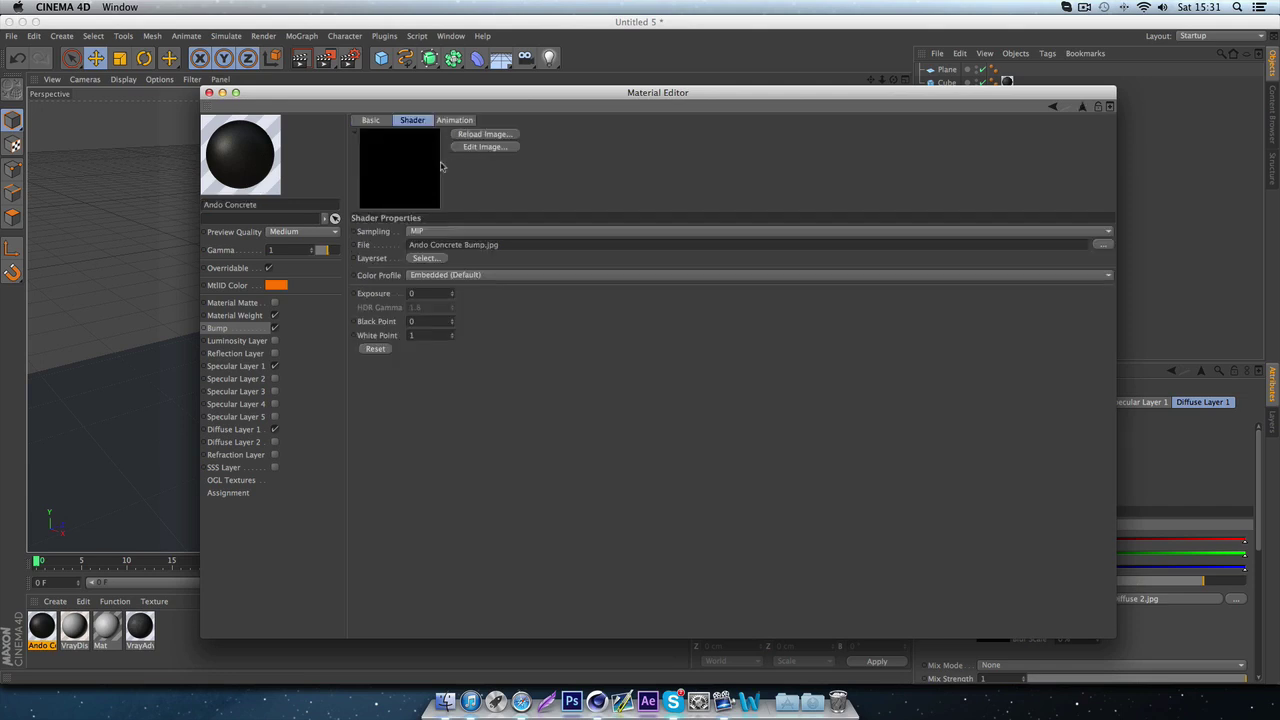
{"action": "left_click", "coordinate": [250, 327]}
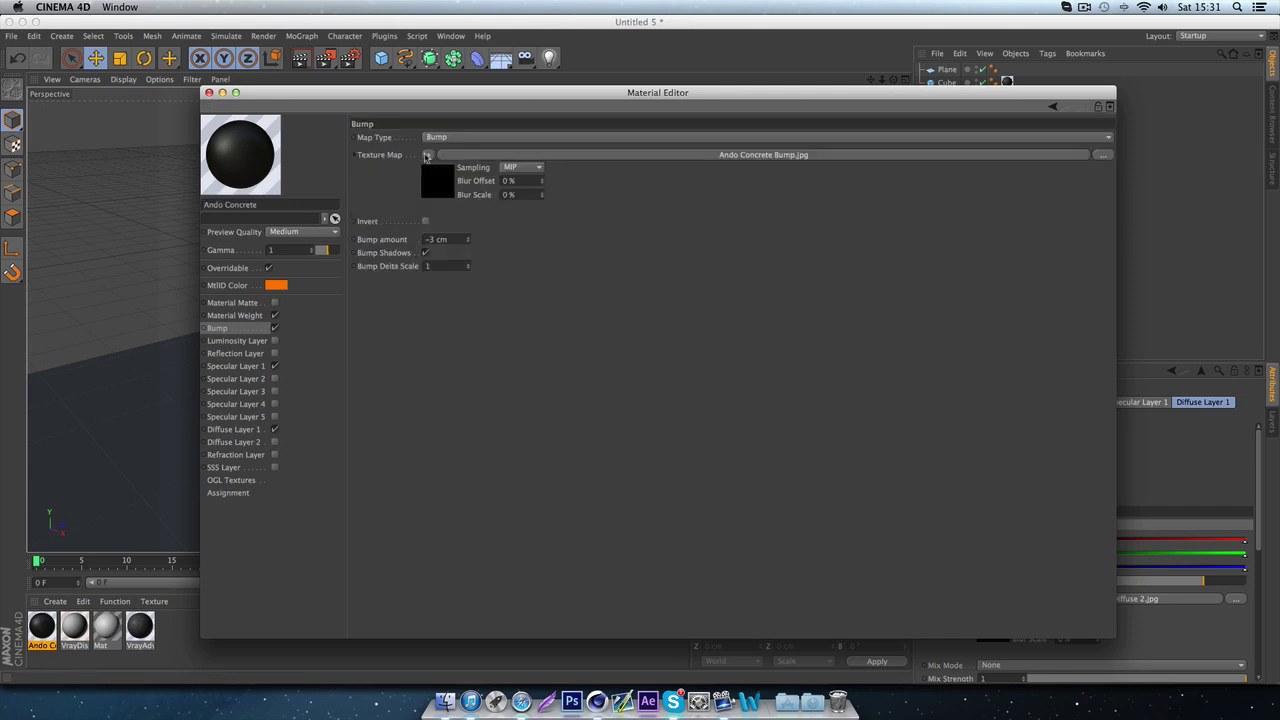
{"action": "left_click", "coordinate": [427, 156]}
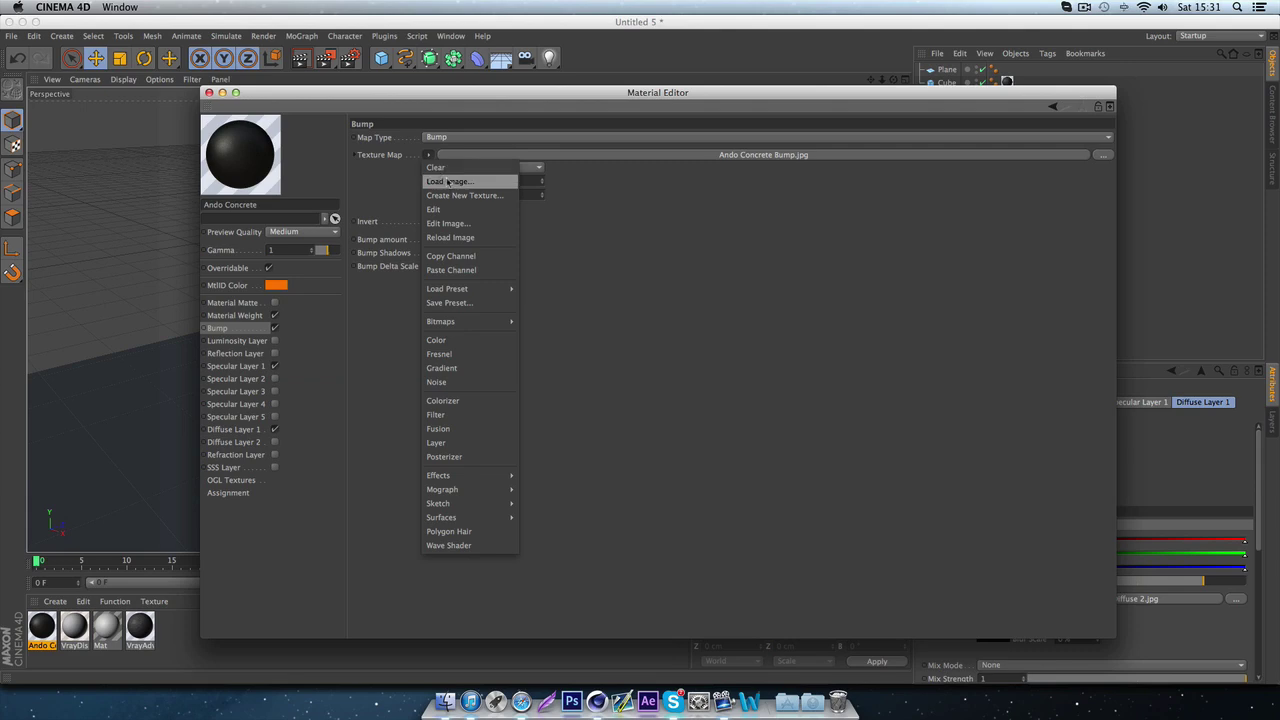
{"action": "left_click", "coordinate": [447, 182]}
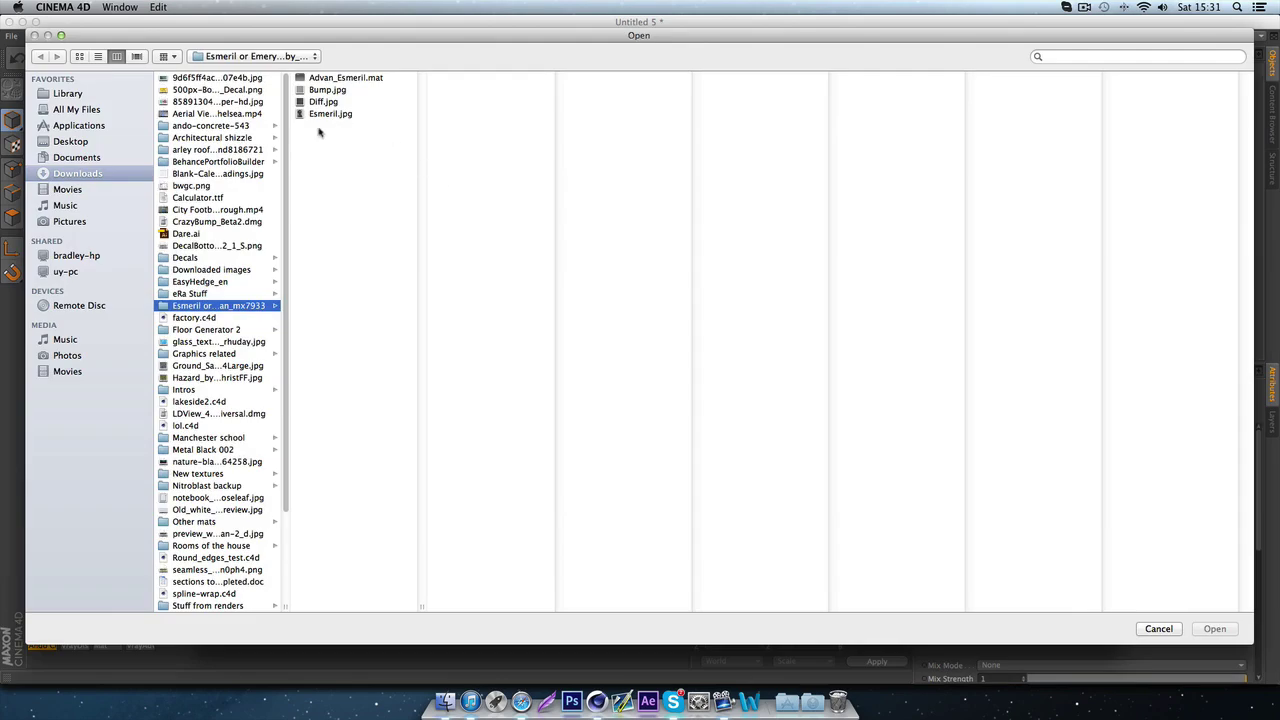
{"action": "left_click", "coordinate": [242, 125]}
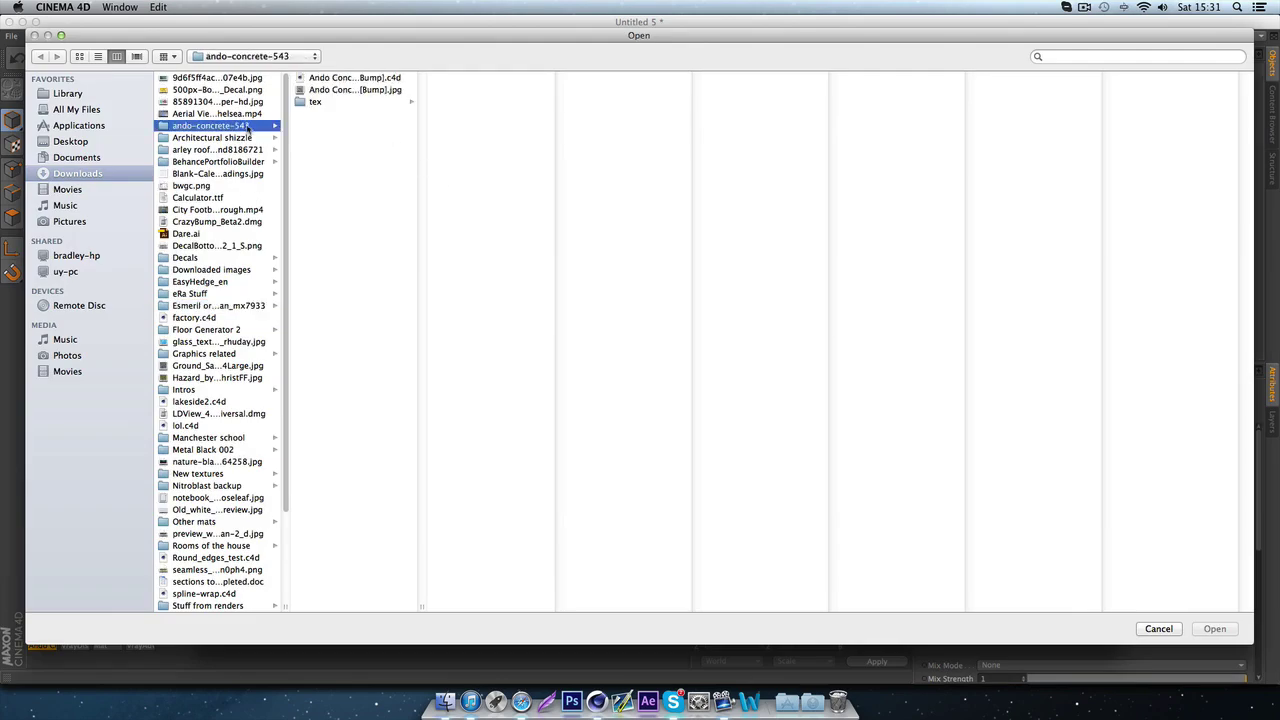
{"action": "left_click", "coordinate": [318, 102]}
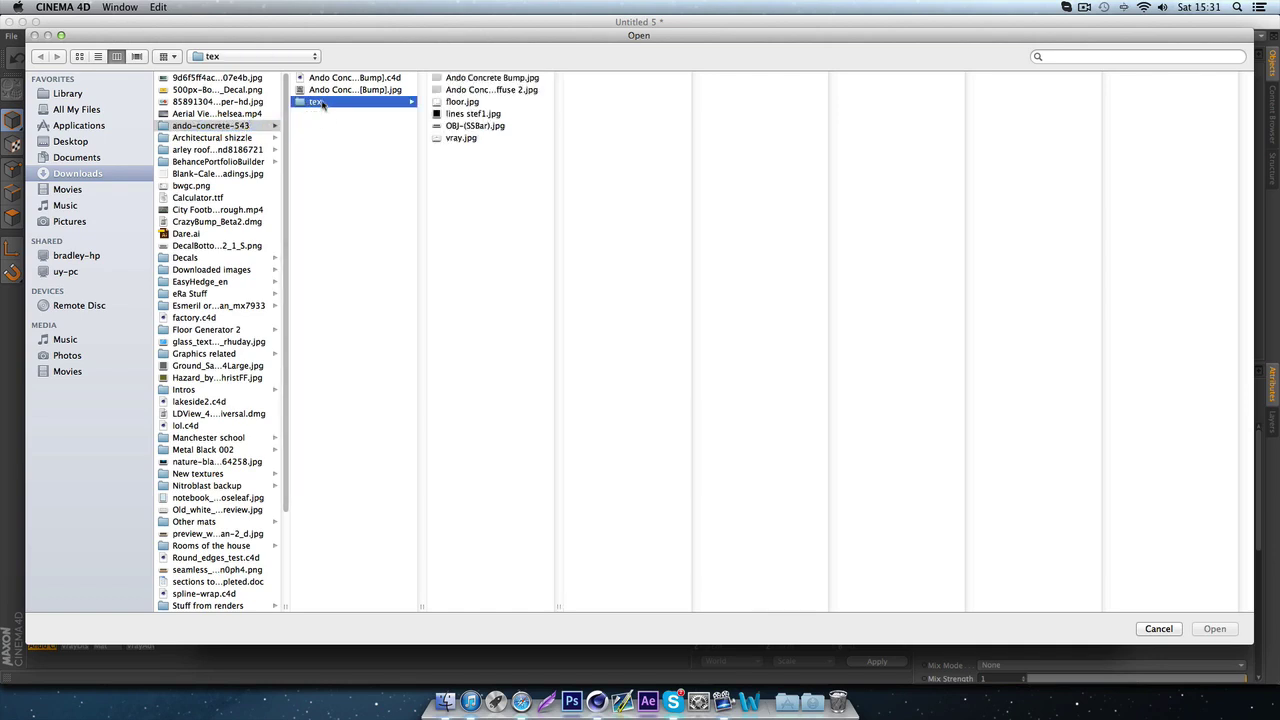
{"action": "double_click", "coordinate": [487, 78]}
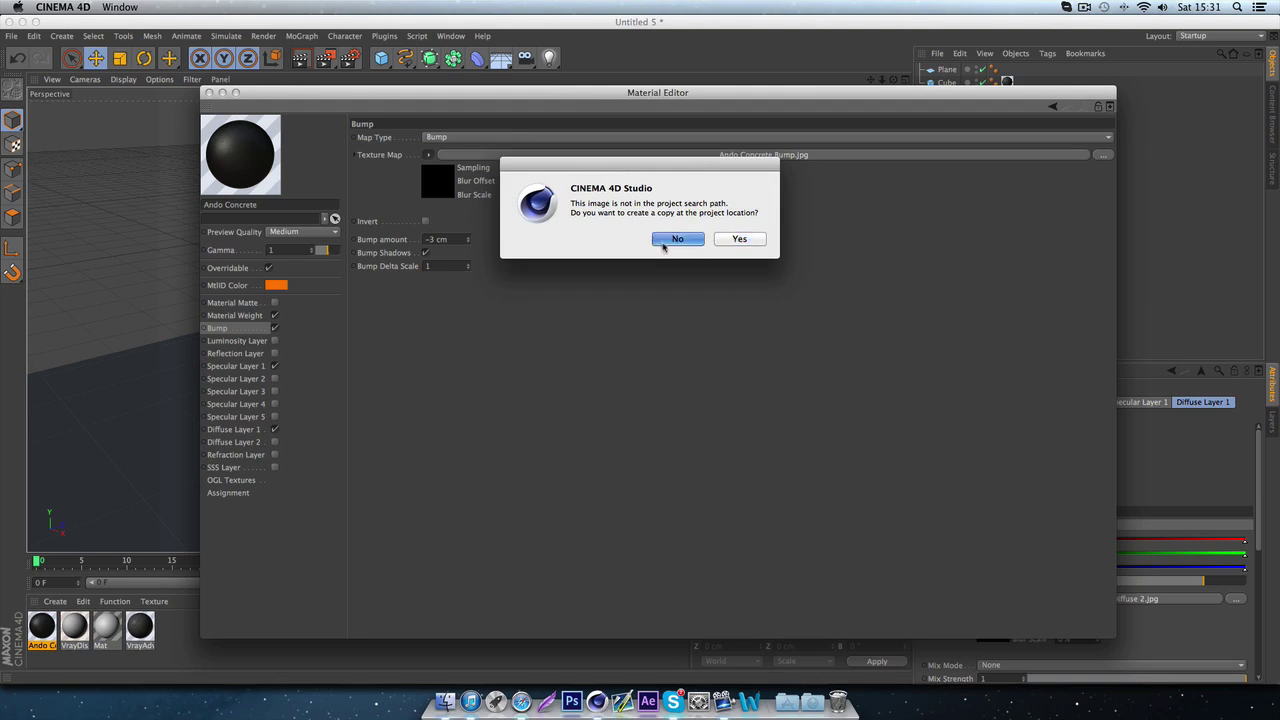
{"action": "left_click", "coordinate": [677, 240]}
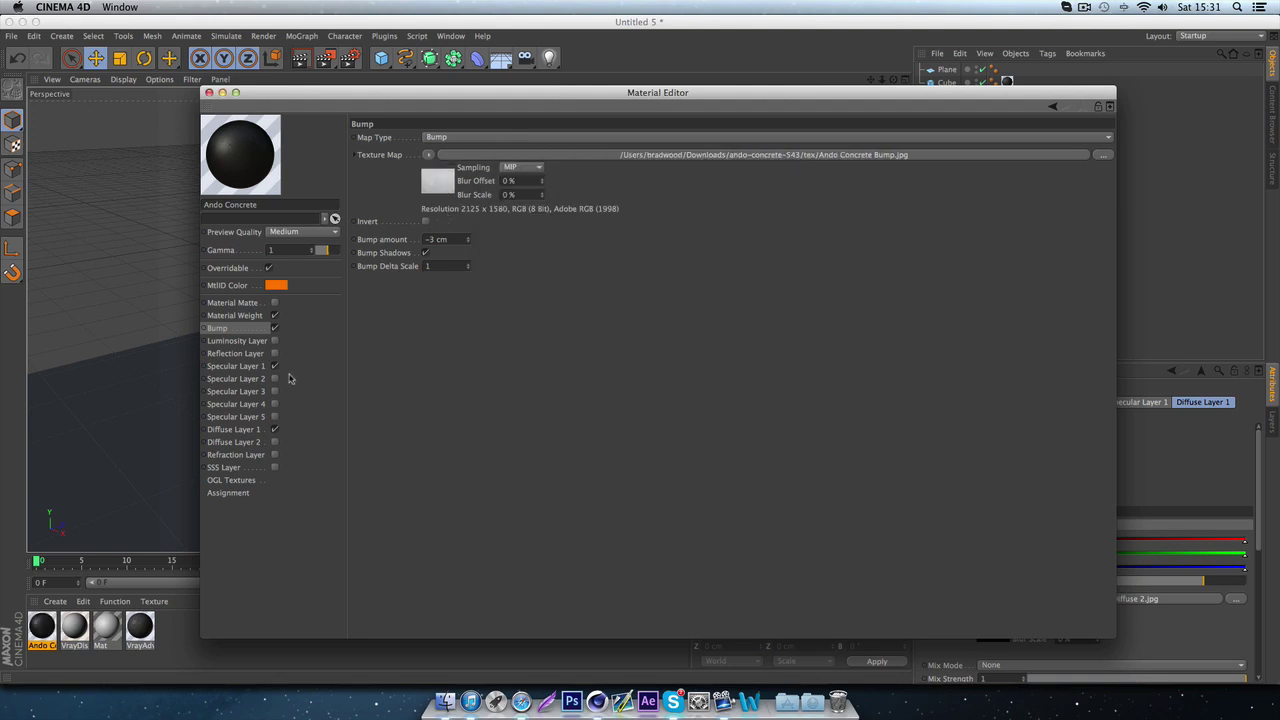
- Relink the Diffuse Layer 1 texture of Ando Concrete to Ando Concrete Diffuse 2.jpg from the tex folder, without making a project copy
{"action": "left_click", "coordinate": [242, 315]}
{"action": "left_click", "coordinate": [238, 366]}
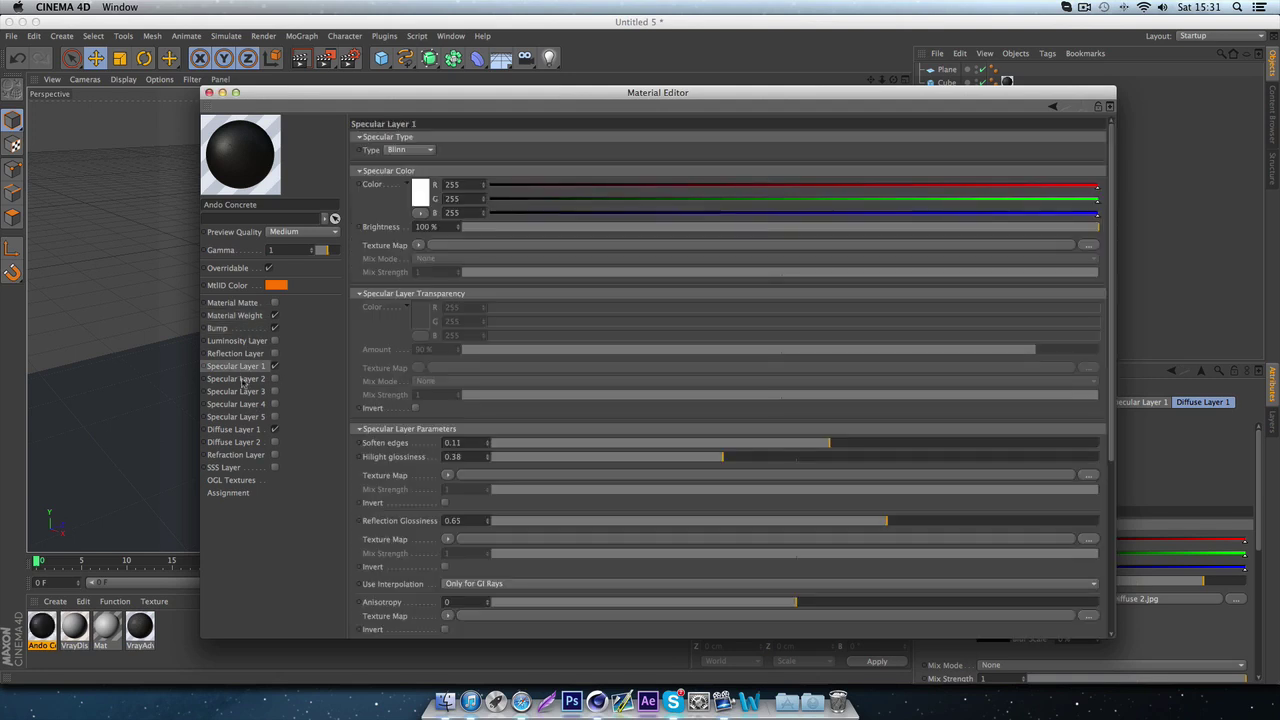
{"action": "left_click", "coordinate": [252, 432]}
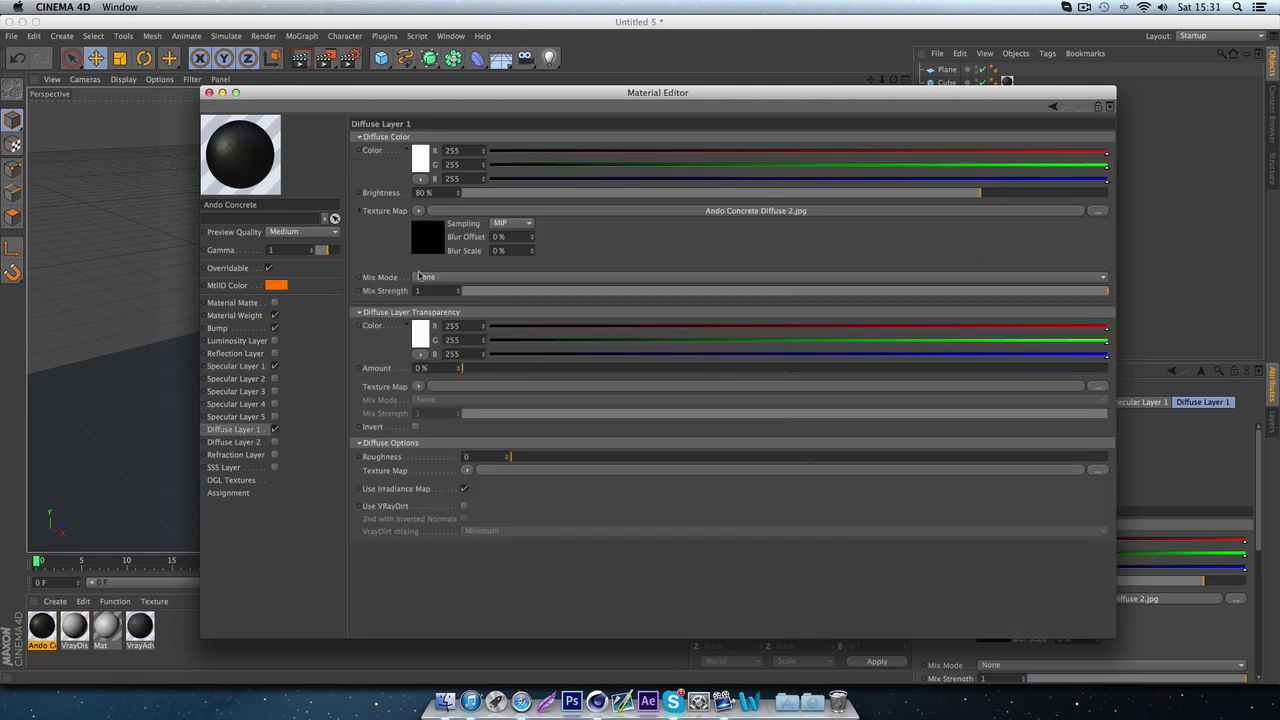
{"action": "left_click", "coordinate": [419, 211]}
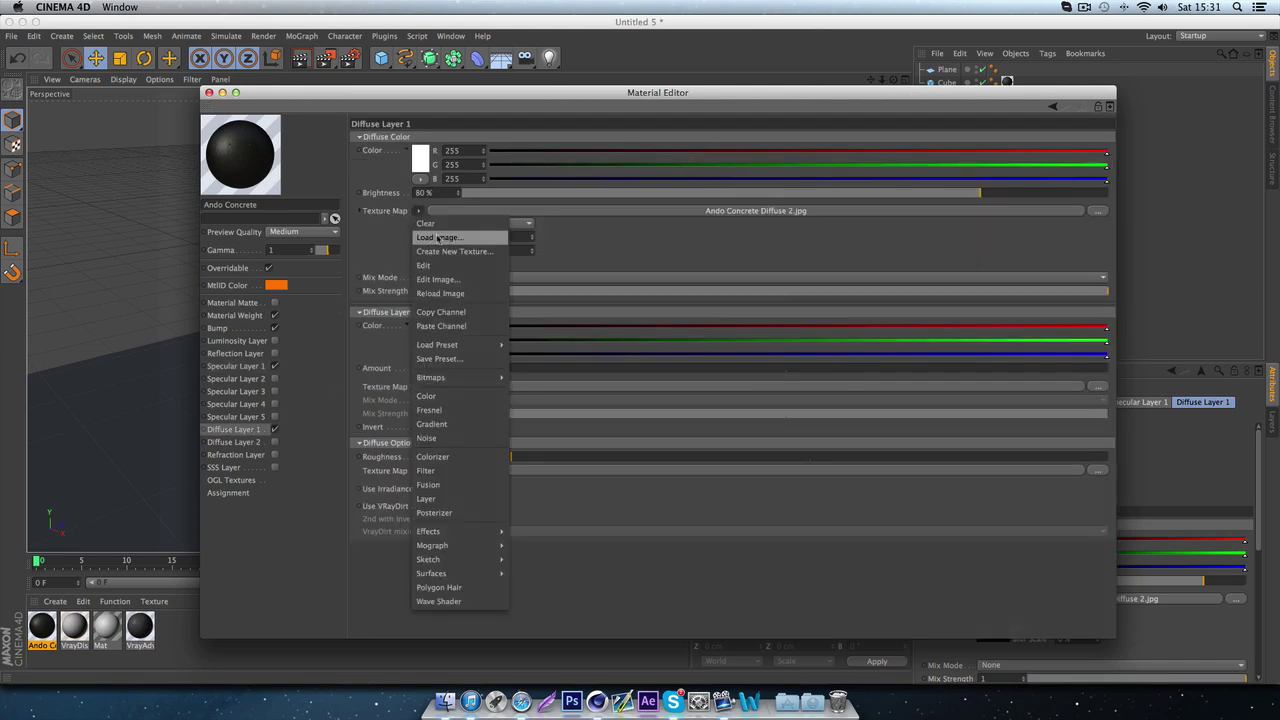
{"action": "left_click", "coordinate": [464, 237]}
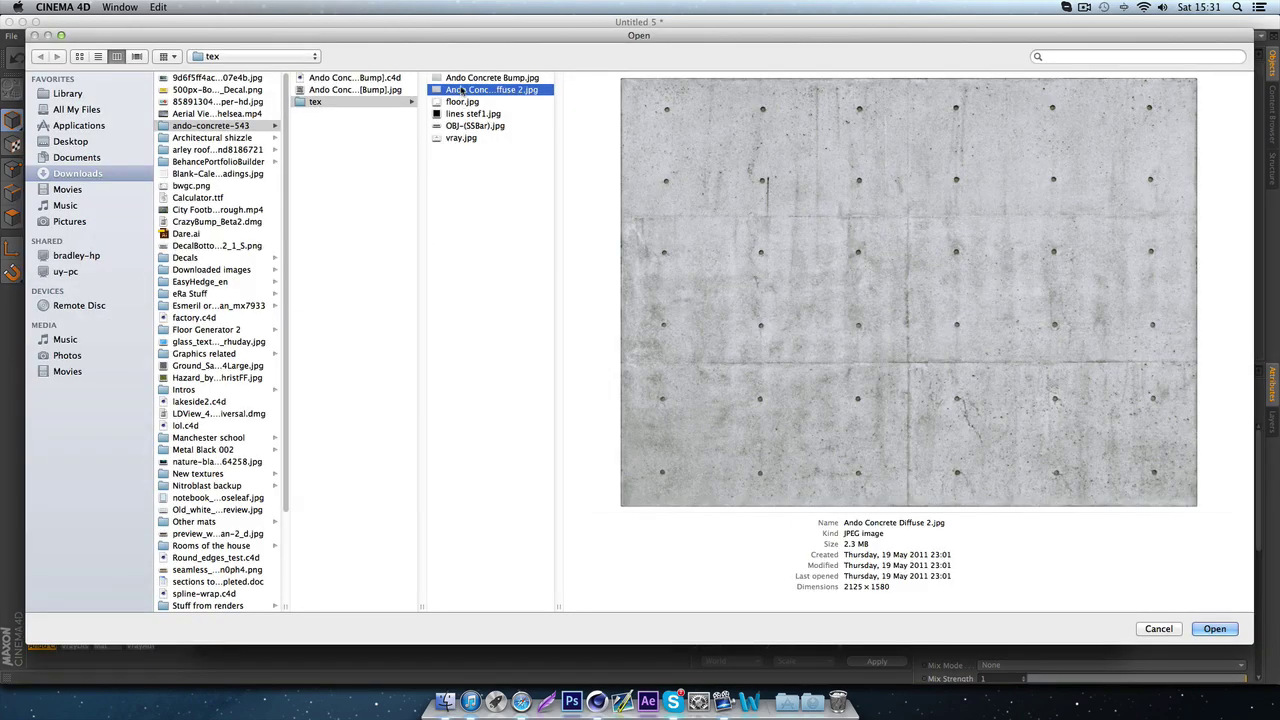
{"action": "double_click", "coordinate": [491, 90]}
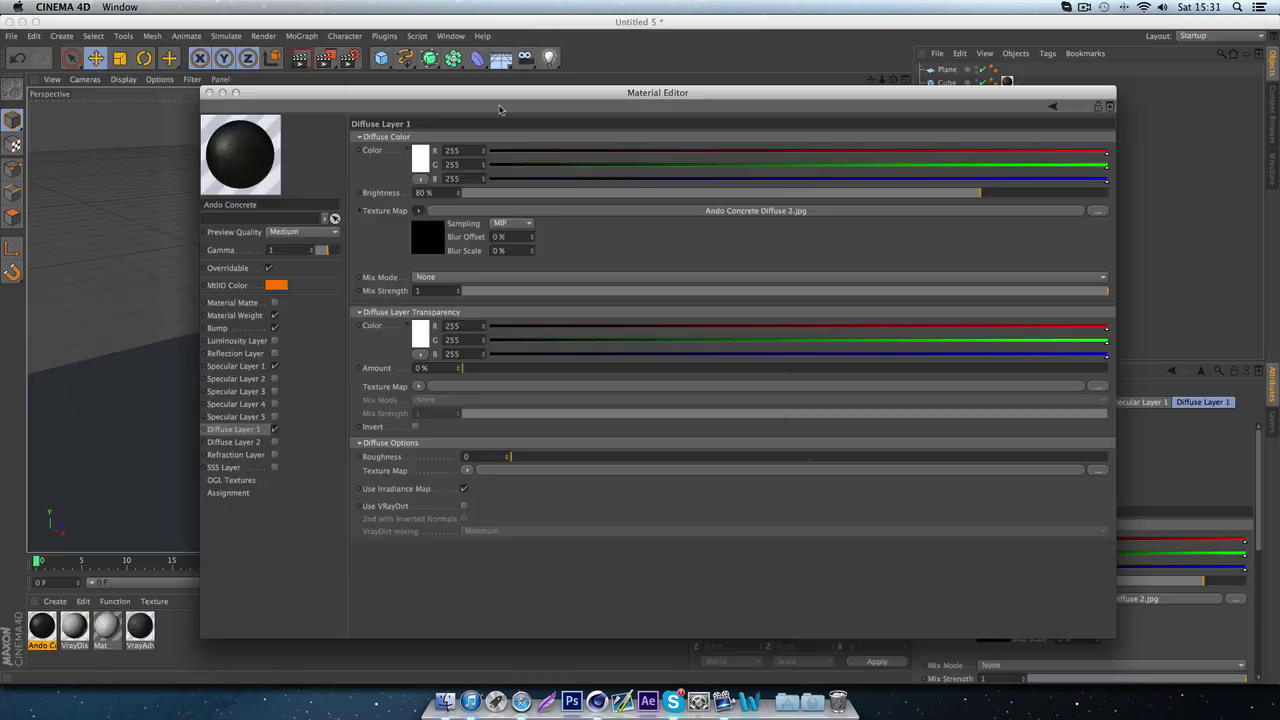
{"action": "left_click", "coordinate": [676, 237]}
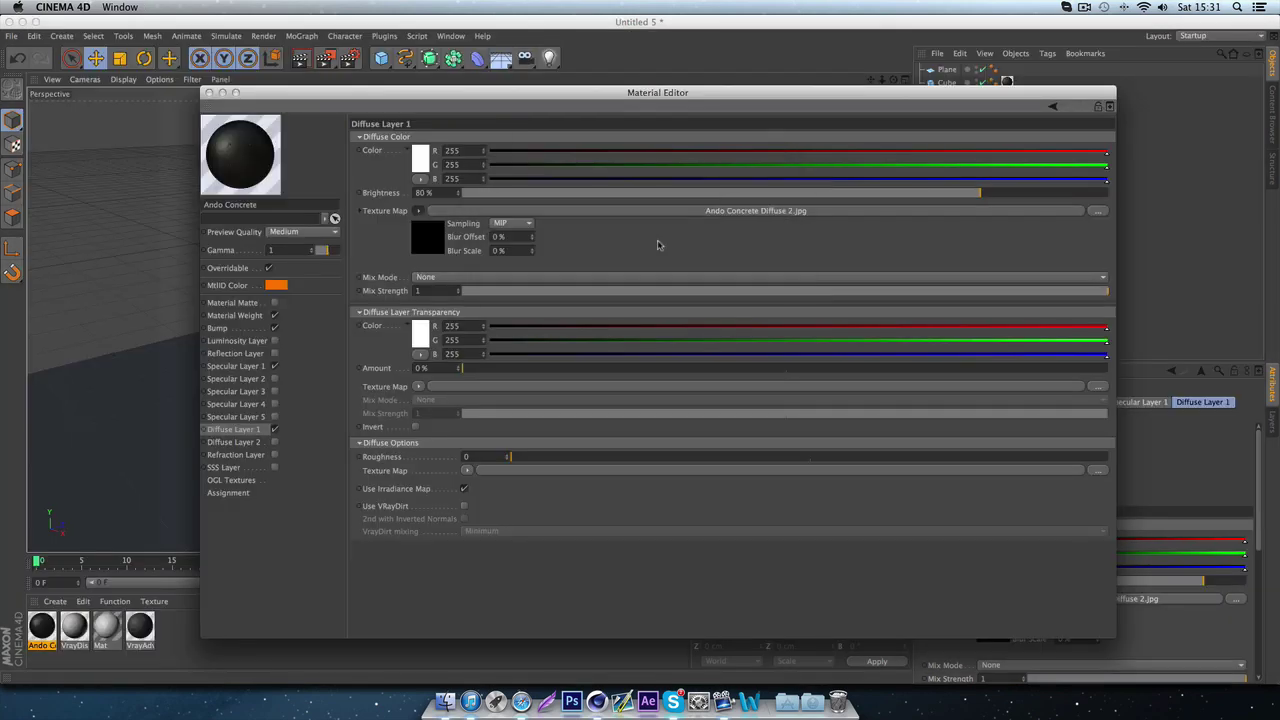
{"action": "left_click", "coordinate": [257, 327]}
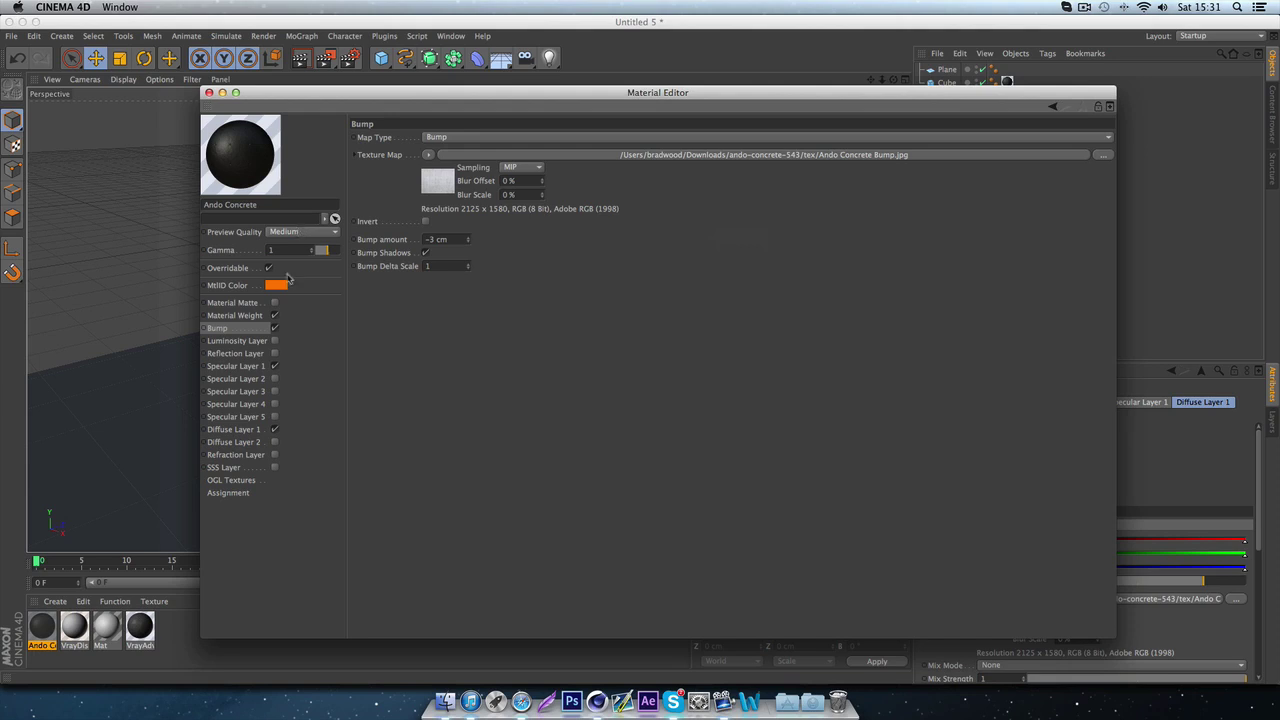
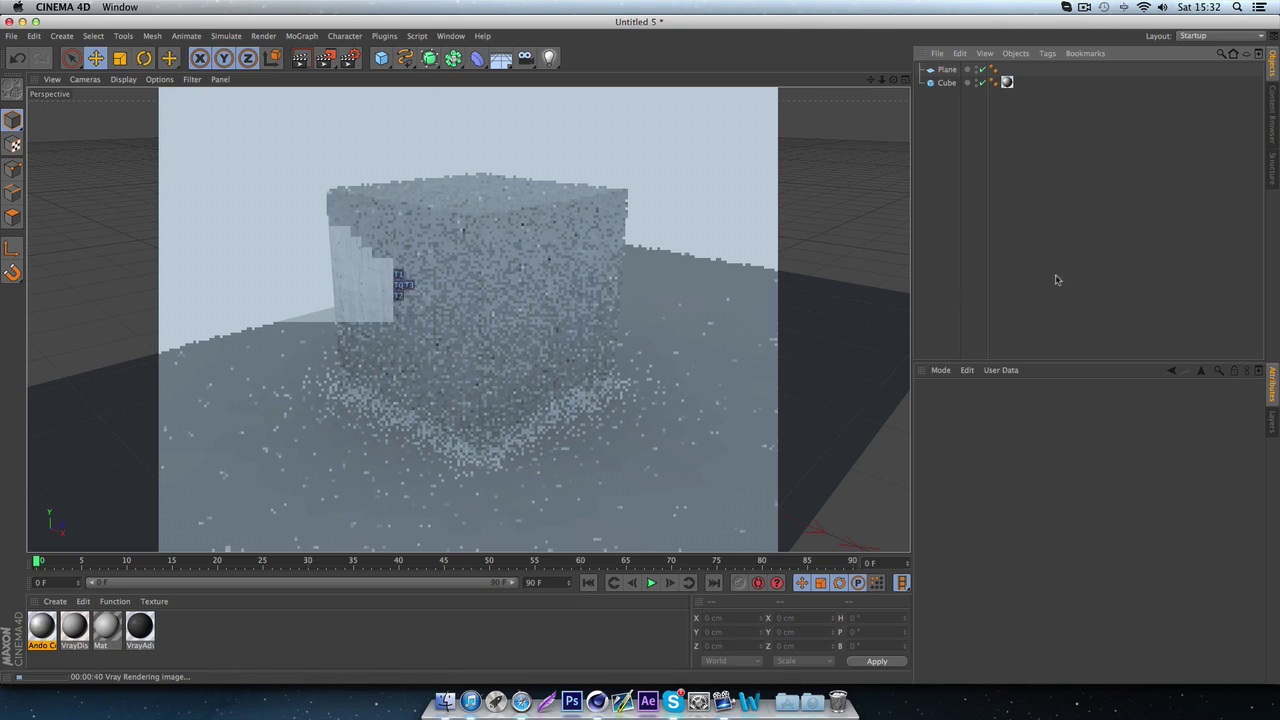
- Stop the running render and render a region around the cube in the perspective view
{"action": "key", "text": "Escape"}
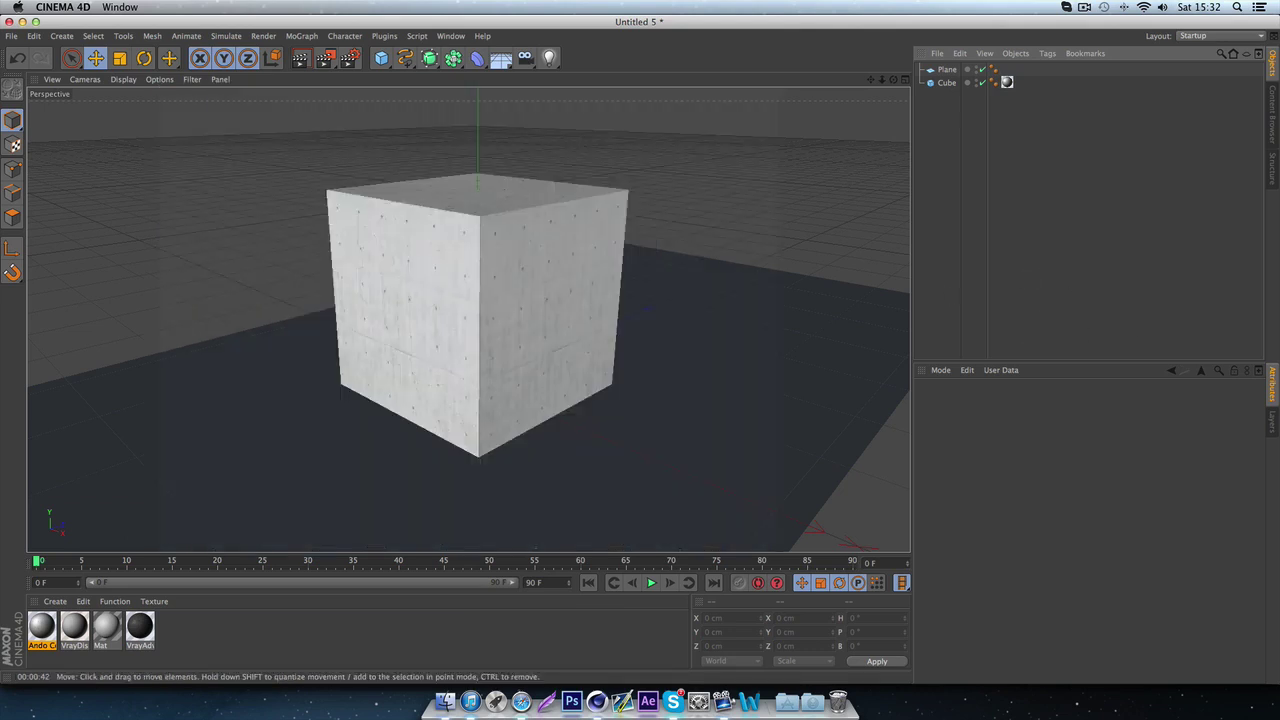
{"action": "scroll", "coordinate": [114, 351], "scroll_direction": "up", "scroll_amount": 6}
{"action": "scroll", "coordinate": [366, 374], "scroll_direction": "down", "scroll_amount": 8}
{"action": "scroll", "coordinate": [613, 245], "scroll_direction": "up", "scroll_amount": 3}
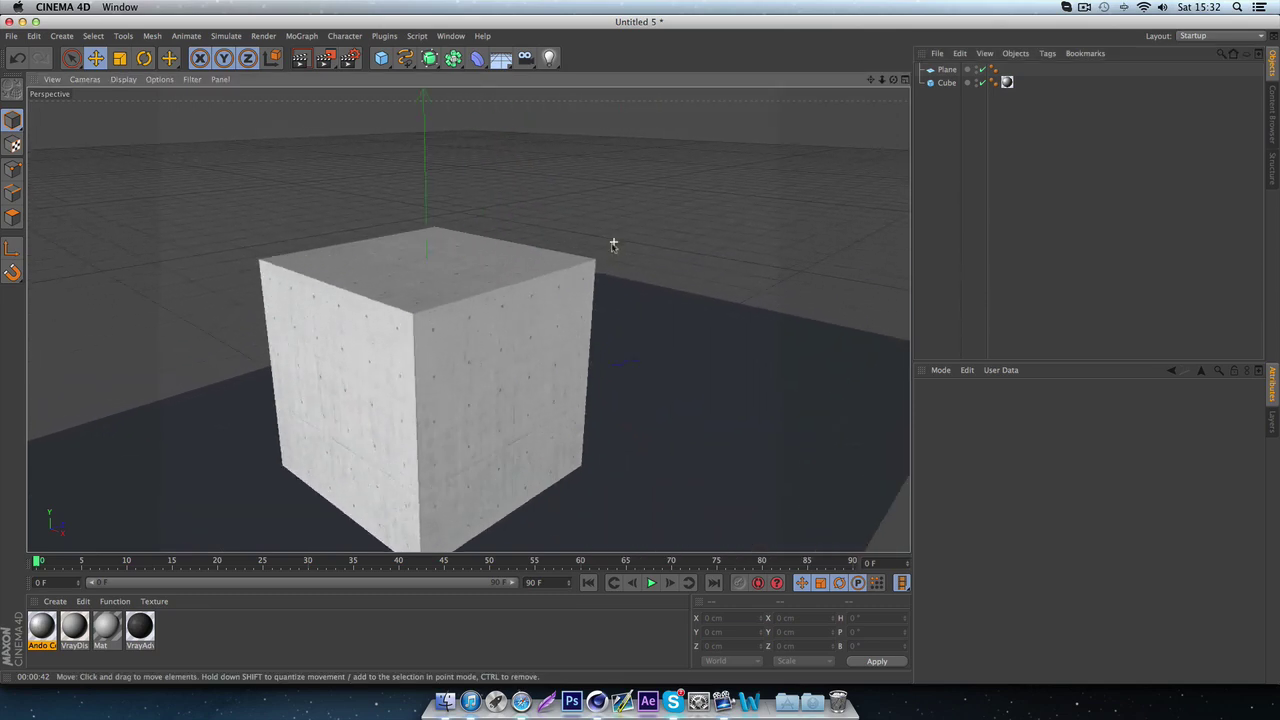
{"action": "left_click_drag", "start_coordinate": [325, 58], "coordinate": [380, 100]}
{"action": "left_click_drag", "start_coordinate": [222, 212], "coordinate": [694, 552]}
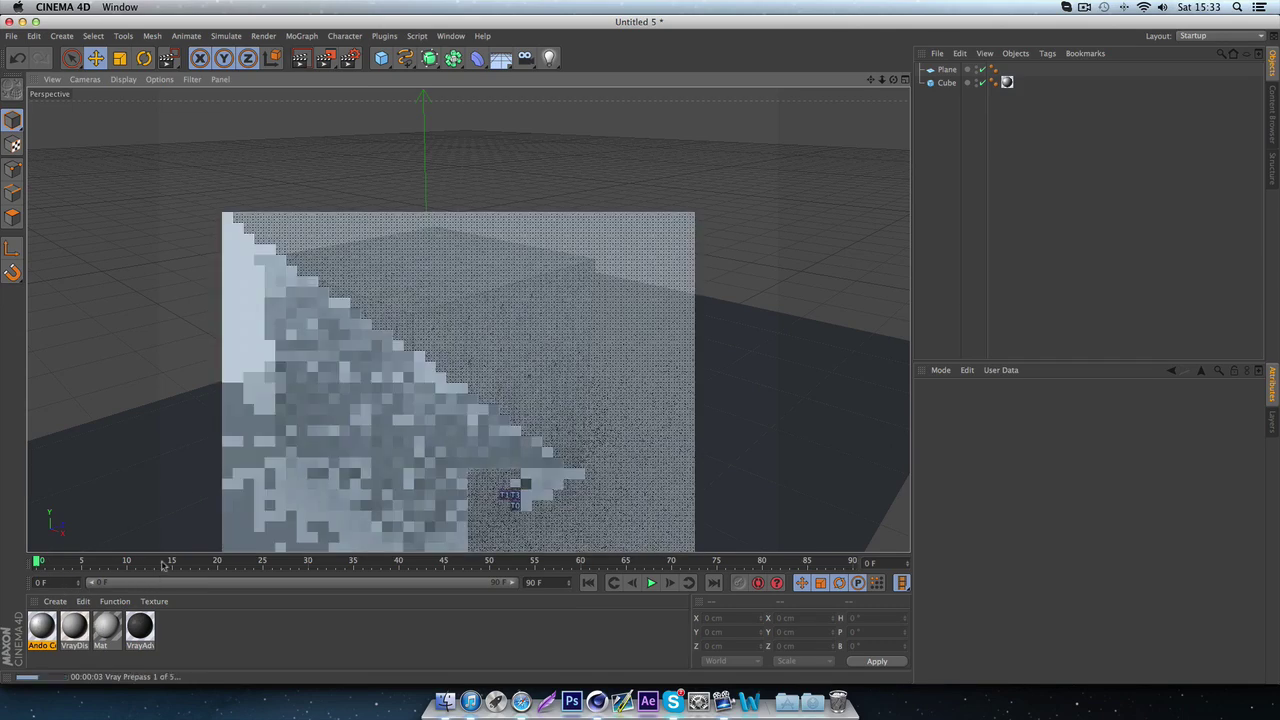
{"action": "left_click", "coordinate": [1084, 7]}
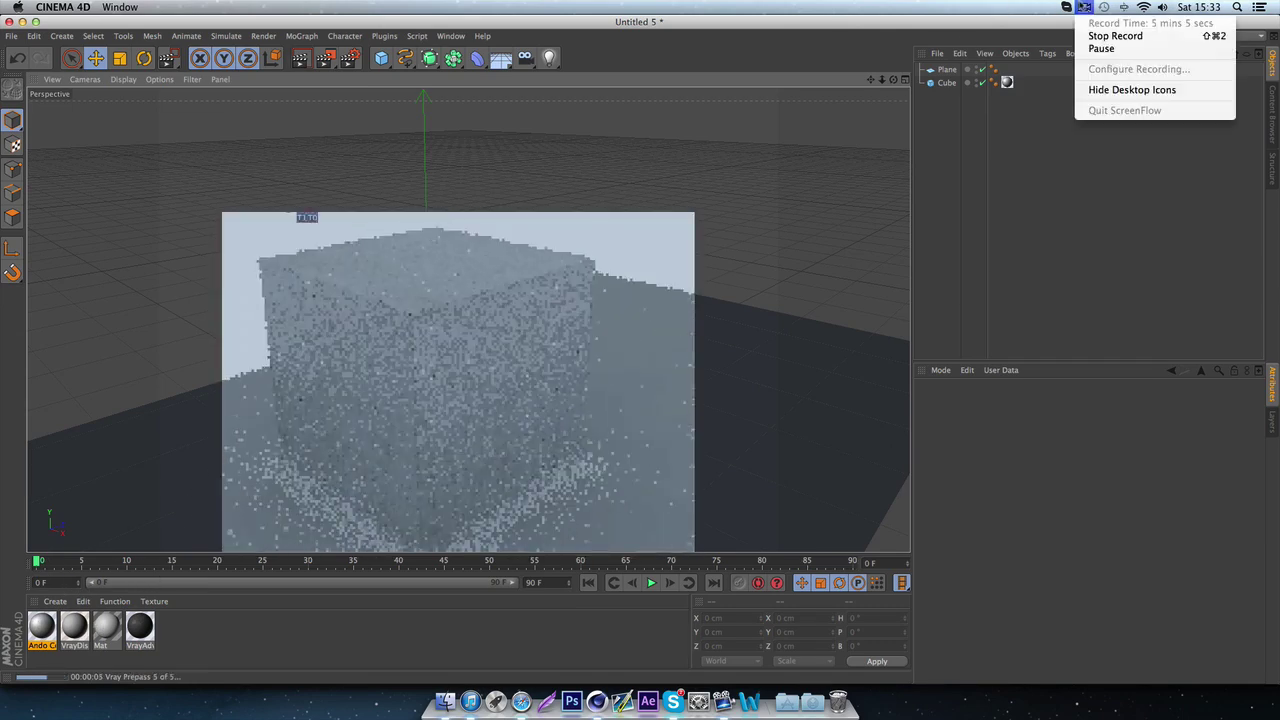
{"action": "left_click", "coordinate": [1101, 48]}
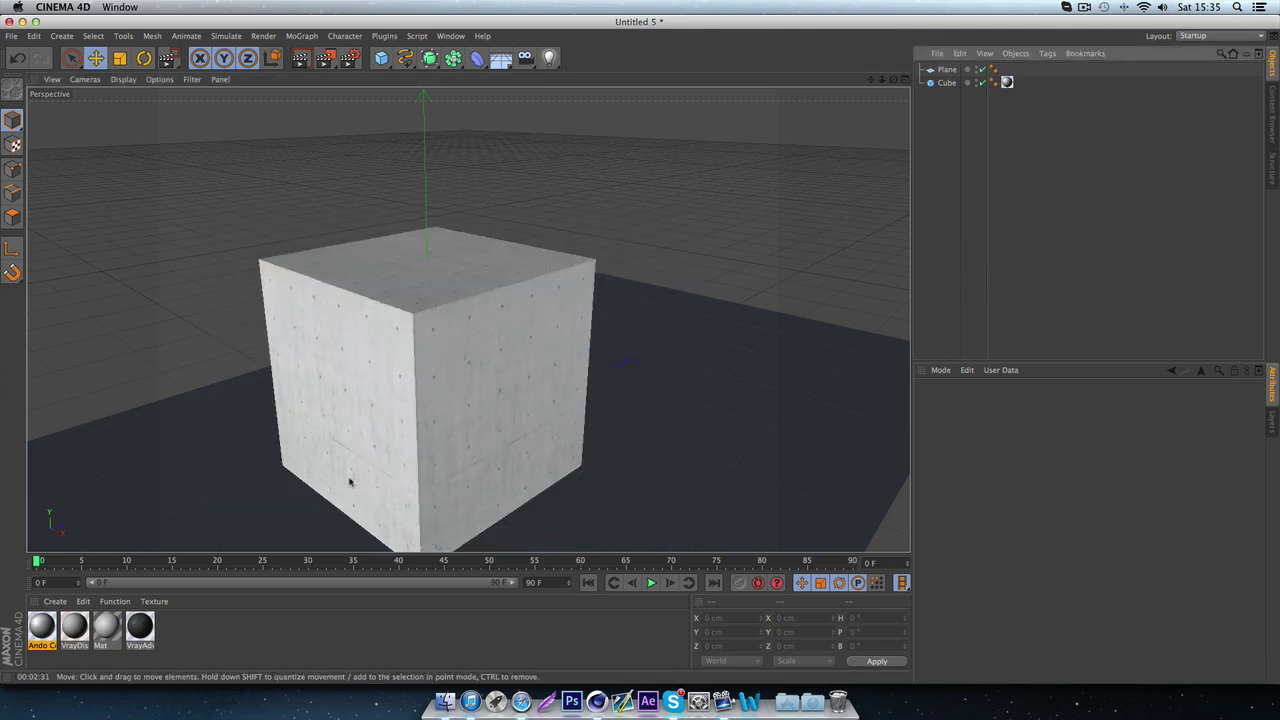
- Create a V-Ray displacement material and open it in the Material Editor
{"action": "left_click", "coordinate": [55, 601]}
{"action": "mouse_move", "coordinate": [120, 501]}
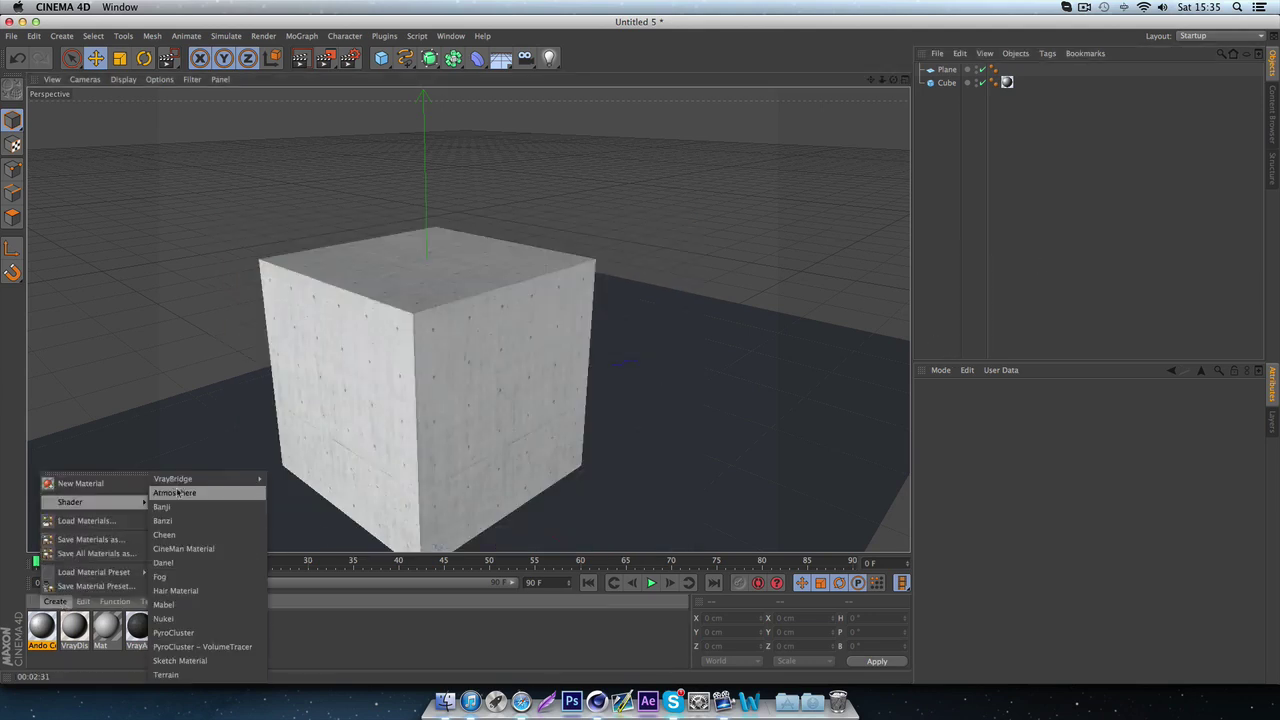
{"action": "mouse_move", "coordinate": [222, 484]}
{"action": "left_click", "coordinate": [302, 522]}
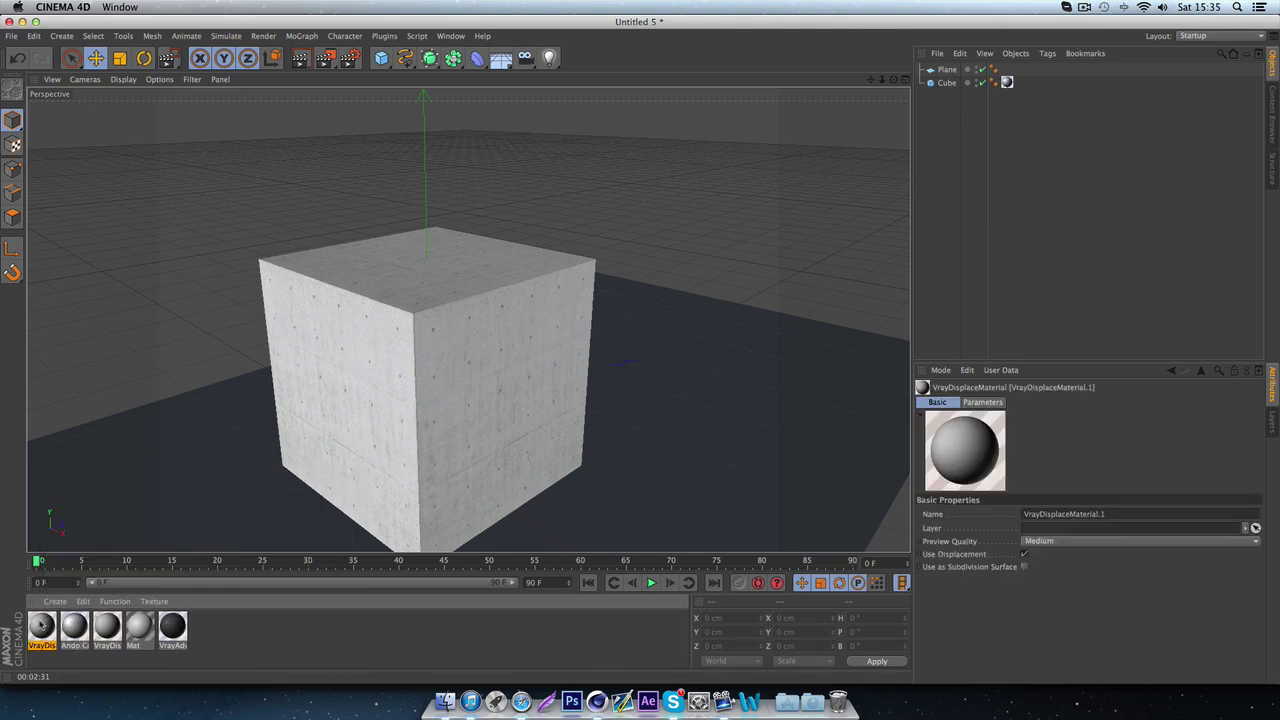
{"action": "double_click", "coordinate": [41, 625]}
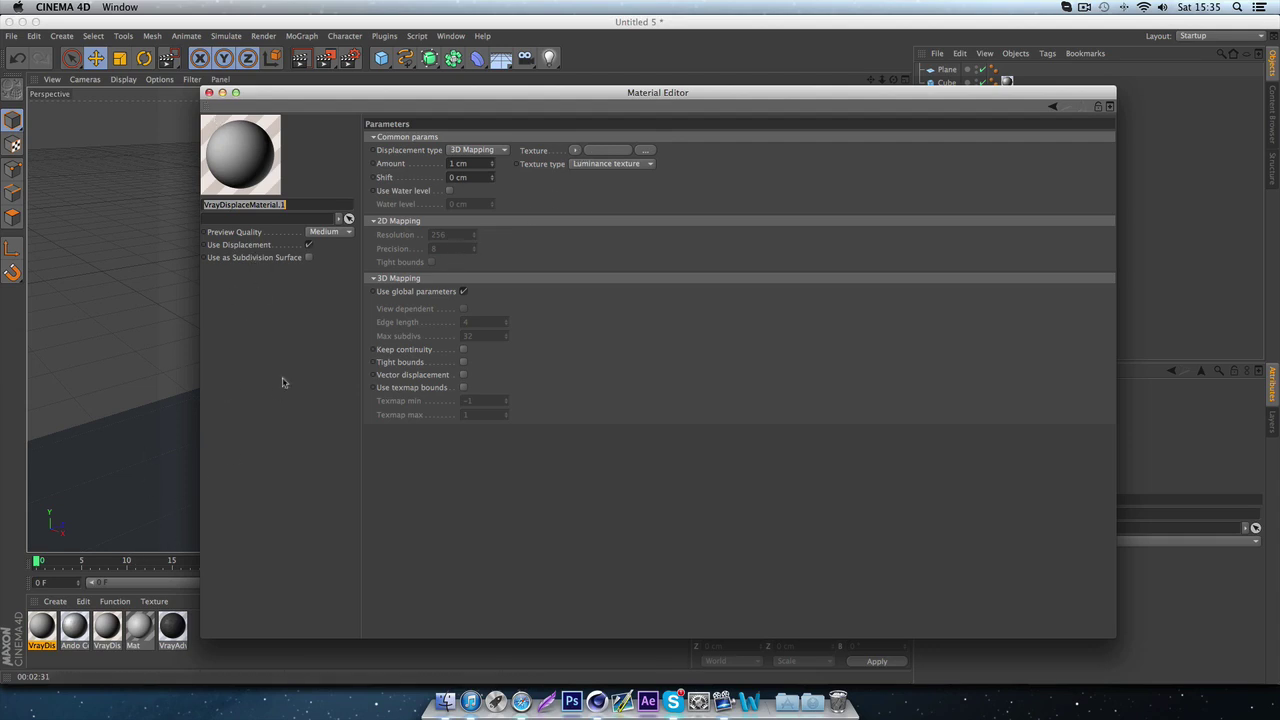
- Copy the bump texture channel of Ando Concrete and paste it into the texture of the new V-Ray displacement material
{"action": "left_click", "coordinate": [74, 628]}
{"action": "left_click", "coordinate": [41, 628]}
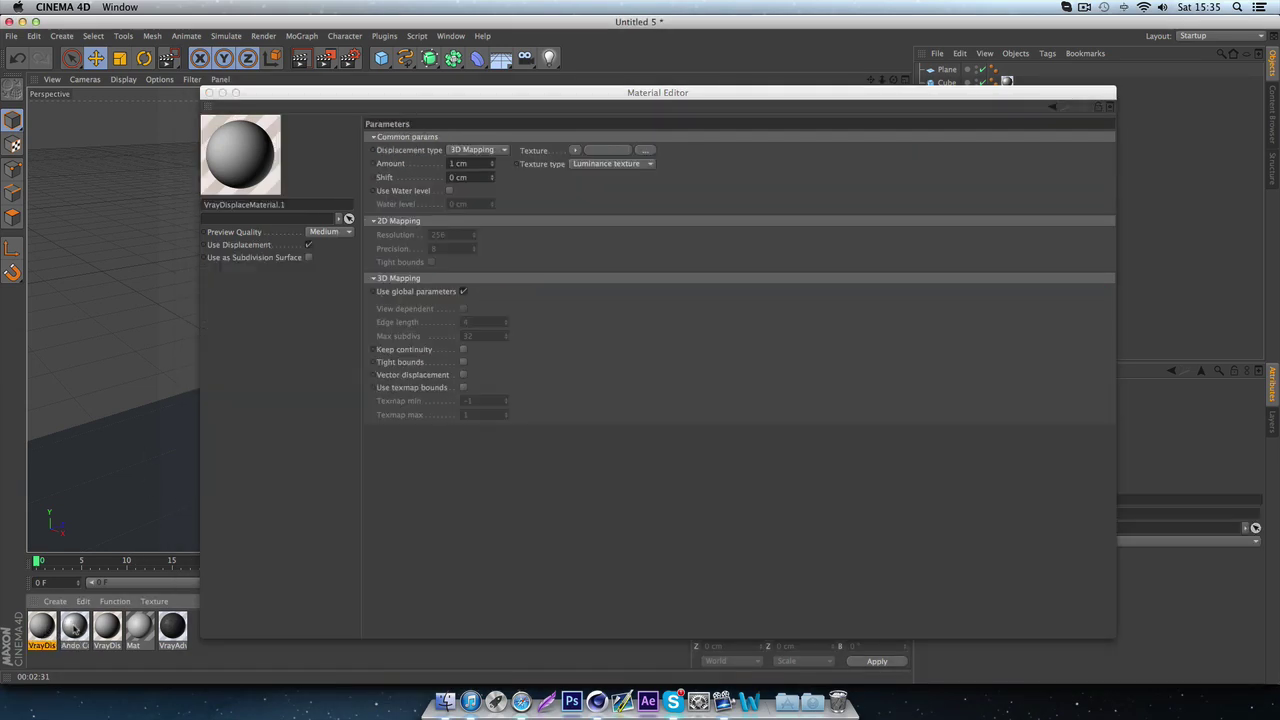
{"action": "left_click", "coordinate": [74, 628]}
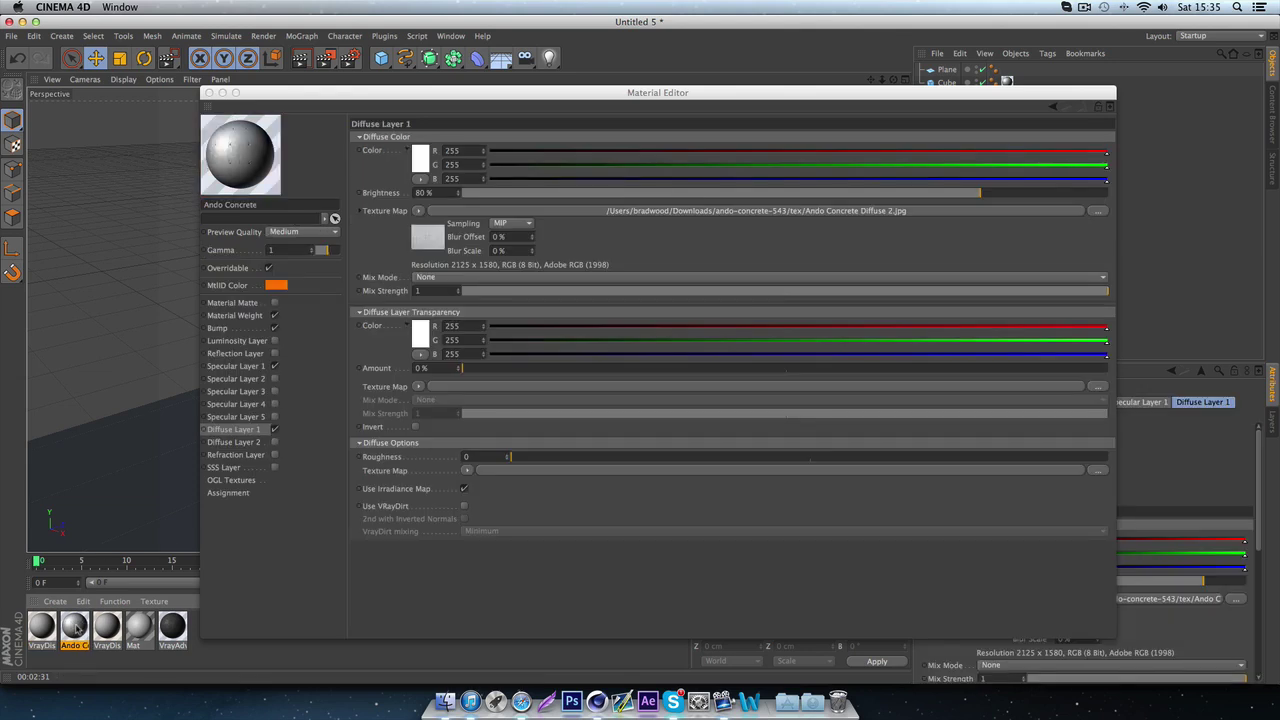
{"action": "left_click", "coordinate": [260, 329]}
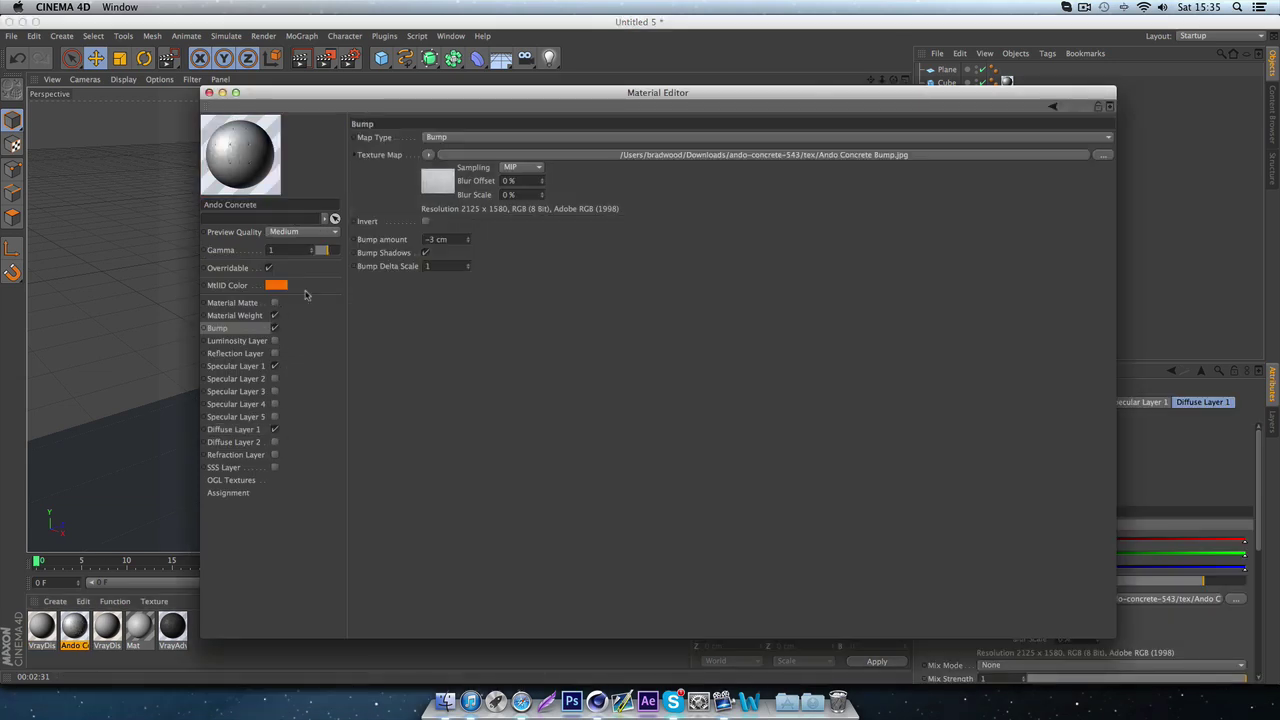
{"action": "left_click", "coordinate": [429, 155]}
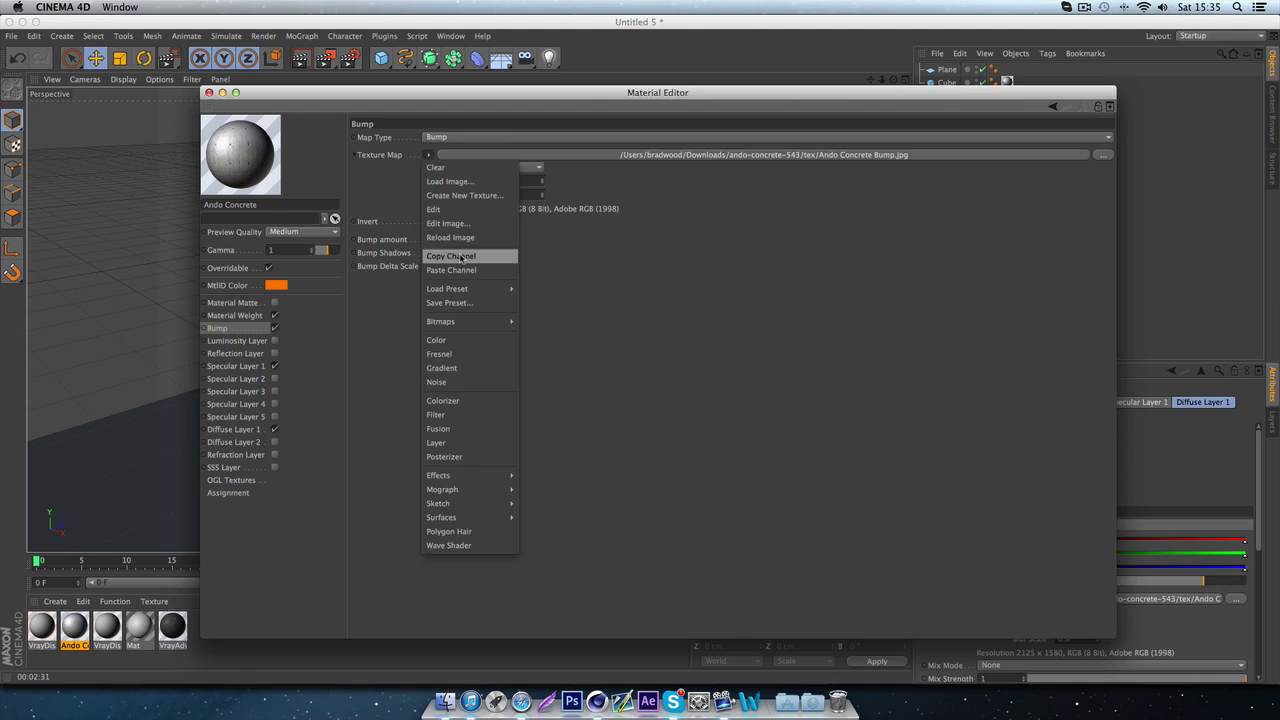
{"action": "left_click", "coordinate": [460, 256]}
{"action": "left_click", "coordinate": [45, 625]}
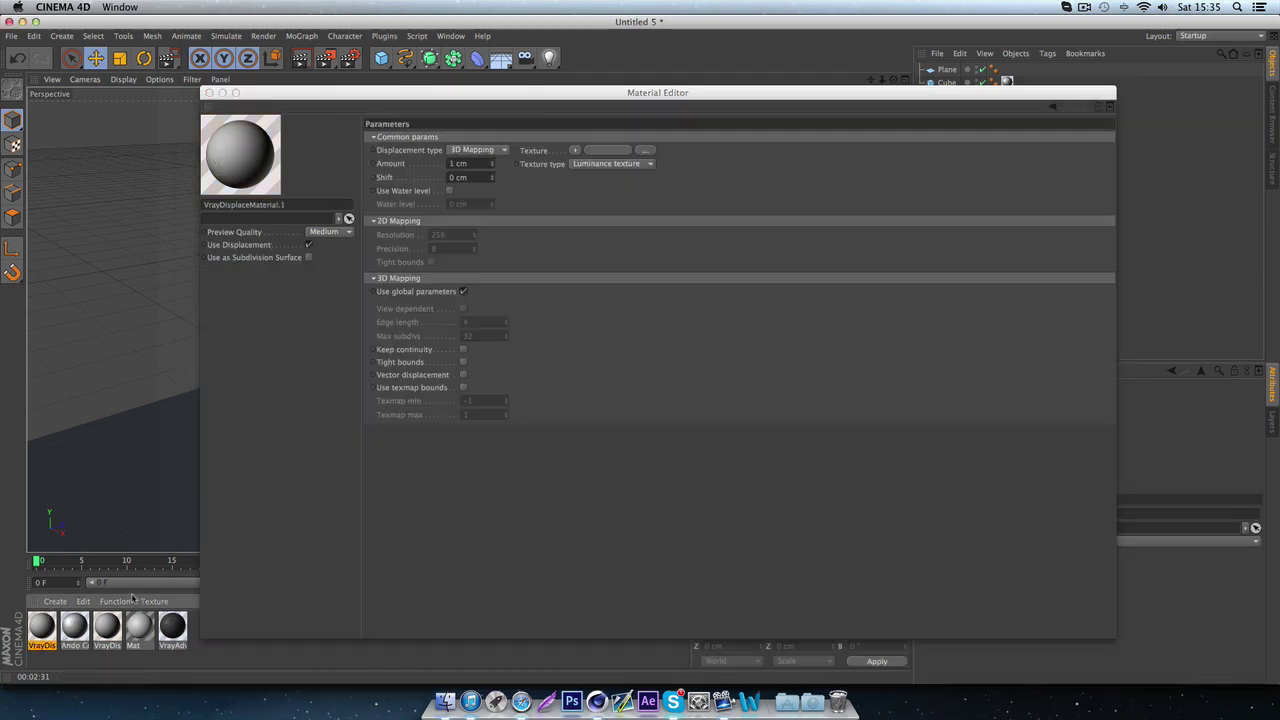
{"action": "left_click", "coordinate": [575, 150]}
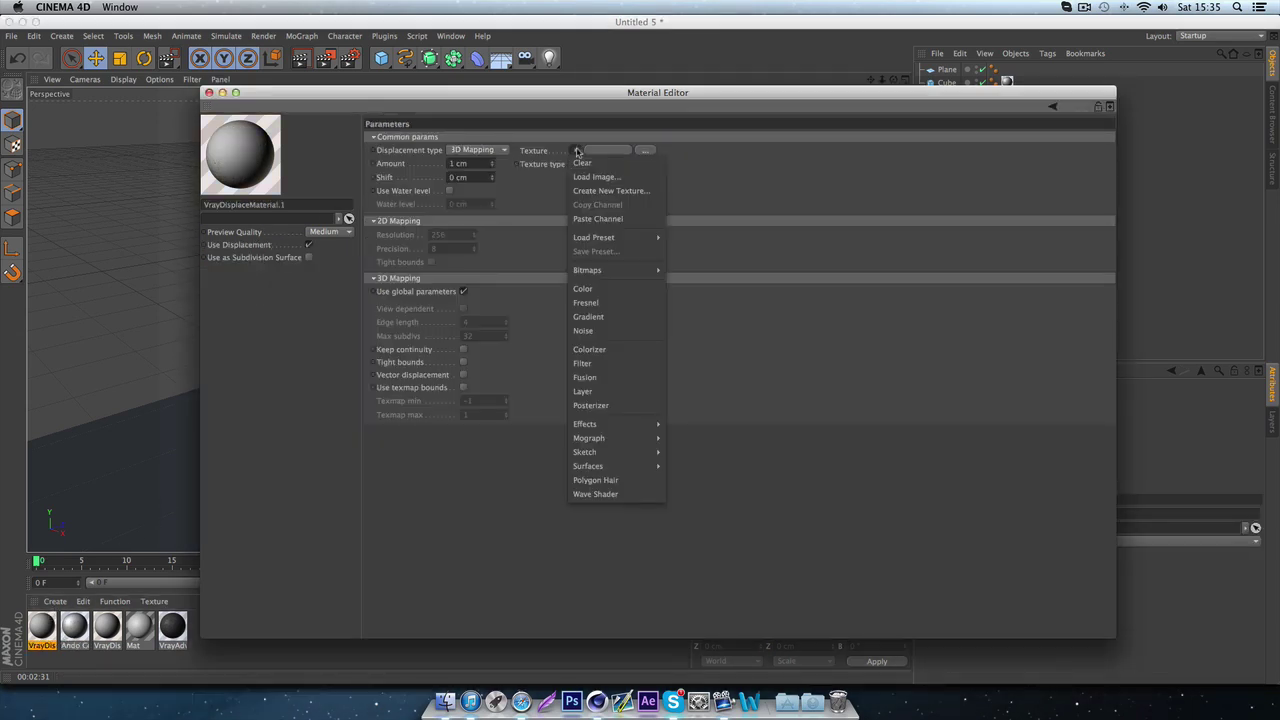
{"action": "left_click", "coordinate": [598, 222]}
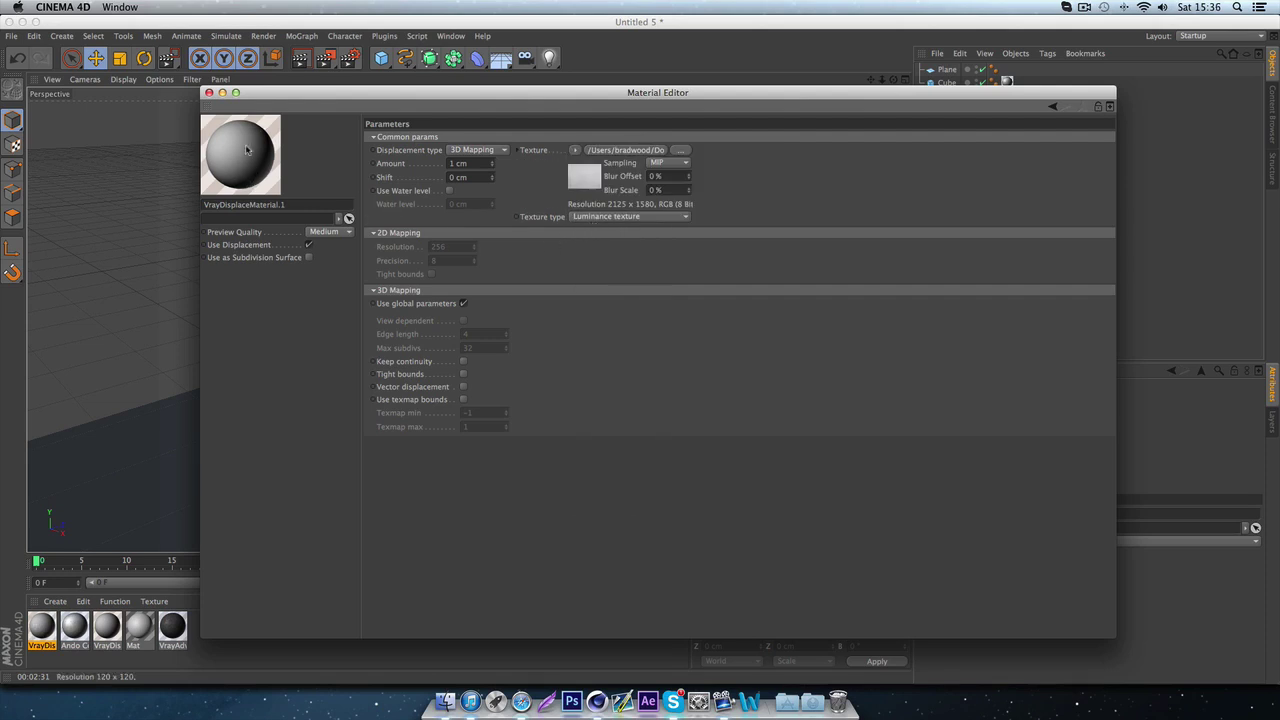
- Set the displacement amount to 3.69 cm and open the material's preview in a separate window placed clear of the parameters
{"action": "mouse_move", "coordinate": [488, 164]}
{"action": "left_mouse_down"}
{"action": "mouse_move", "coordinate": [495, 150]}
{"action": "mouse_move", "coordinate": [494, 164]}
{"action": "left_mouse_up"}
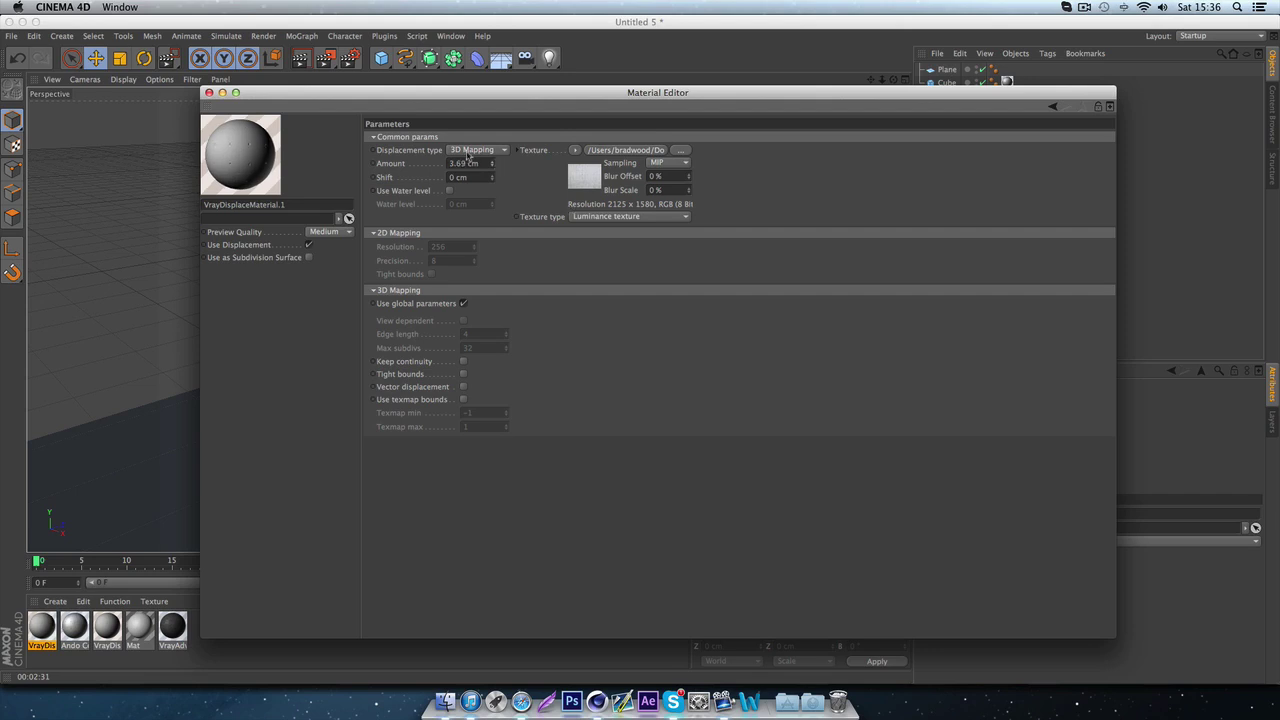
{"action": "left_click_drag", "start_coordinate": [446, 103], "coordinate": [619, 270]}
{"action": "right_click", "coordinate": [491, 286]}
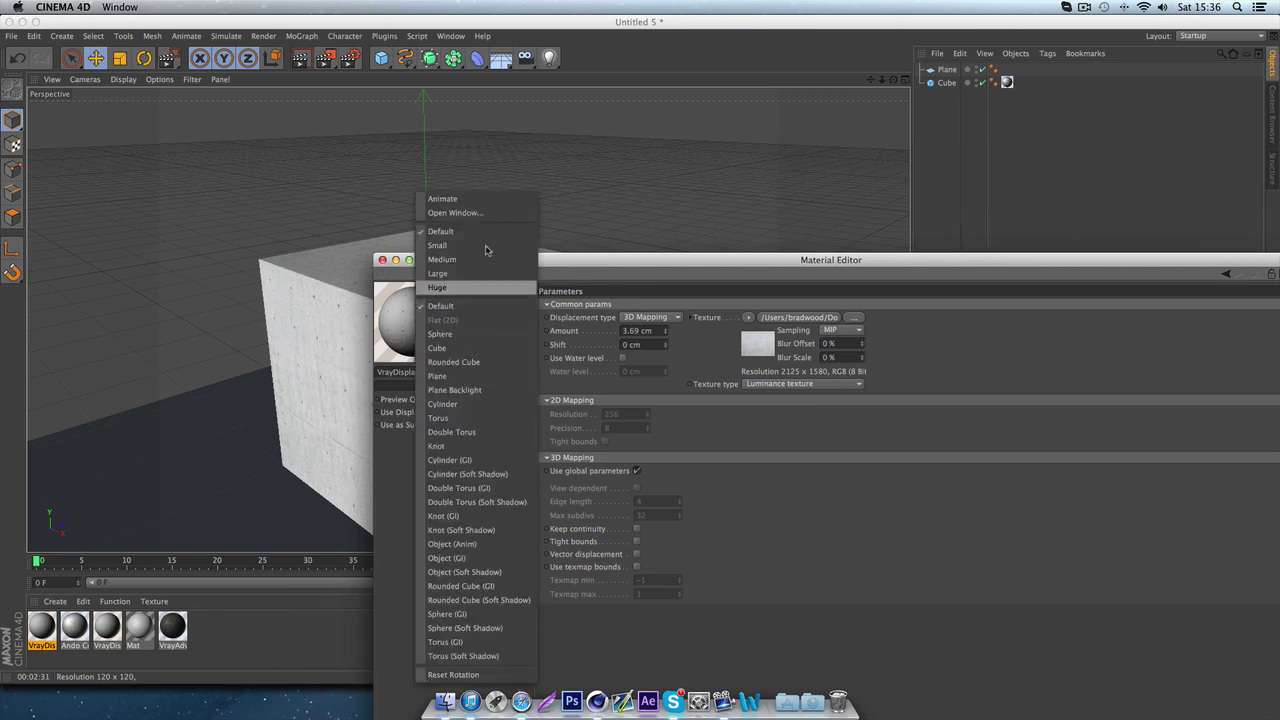
{"action": "left_click", "coordinate": [480, 212]}
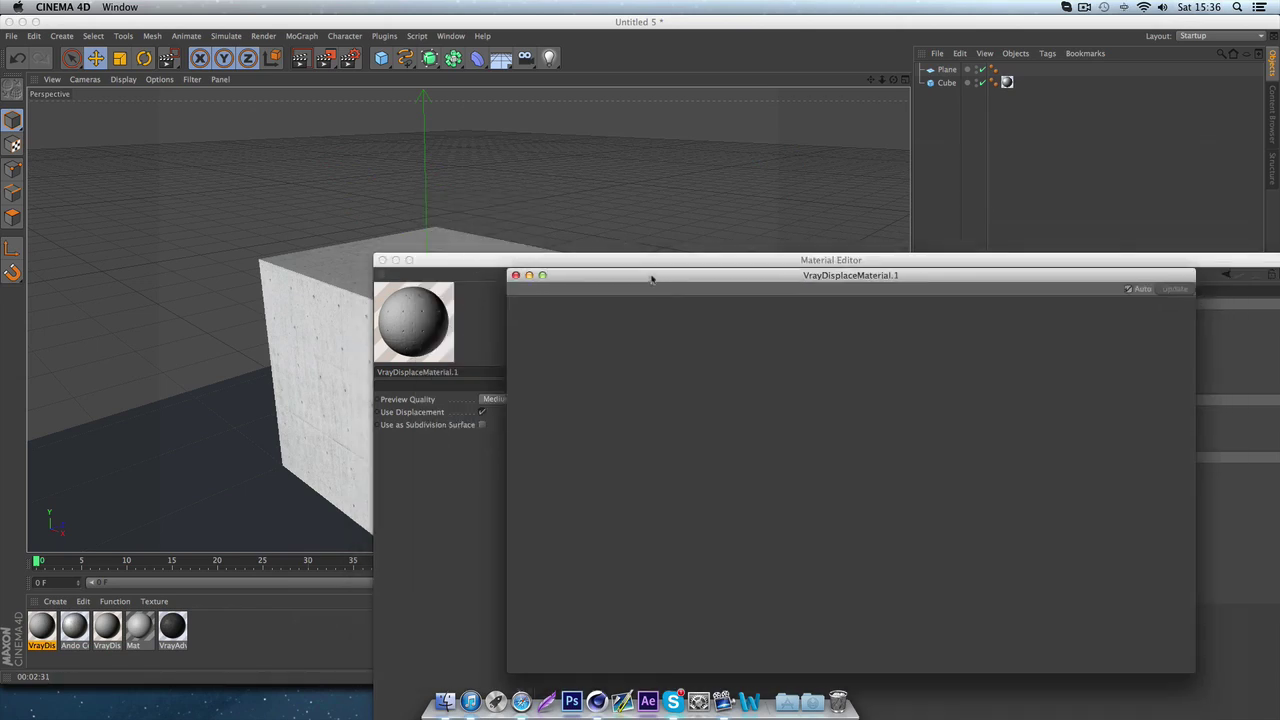
{"action": "left_click_drag", "start_coordinate": [744, 290], "coordinate": [915, 282]}
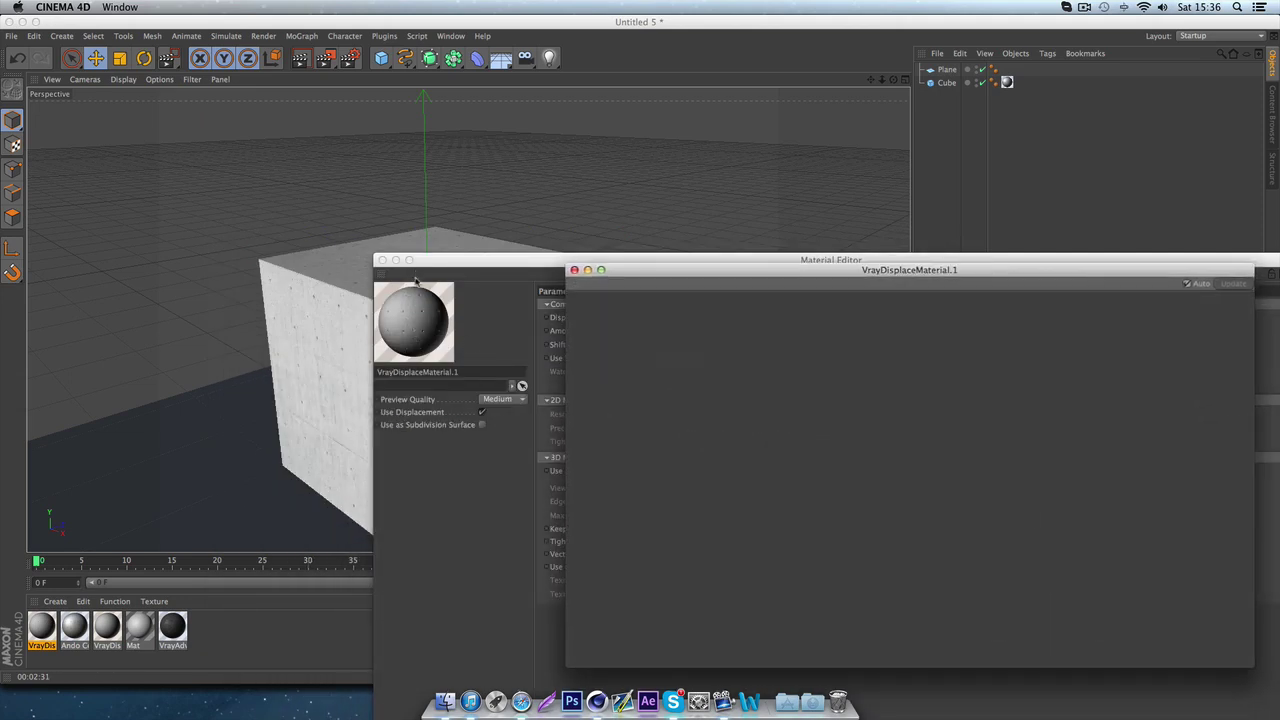
{"action": "left_click_drag", "start_coordinate": [656, 281], "coordinate": [668, 488]}
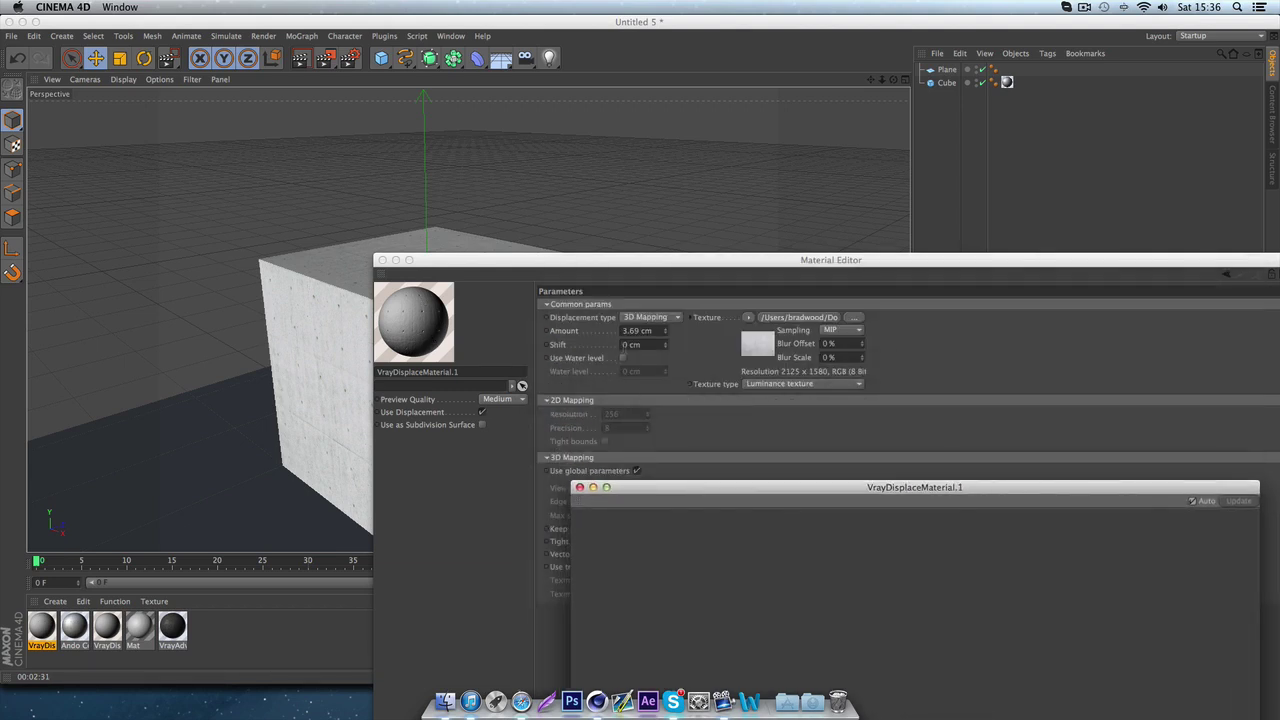
- Try a negative displacement amount of -3.69 cm and undo the change
{"action": "left_click", "coordinate": [624, 331]}
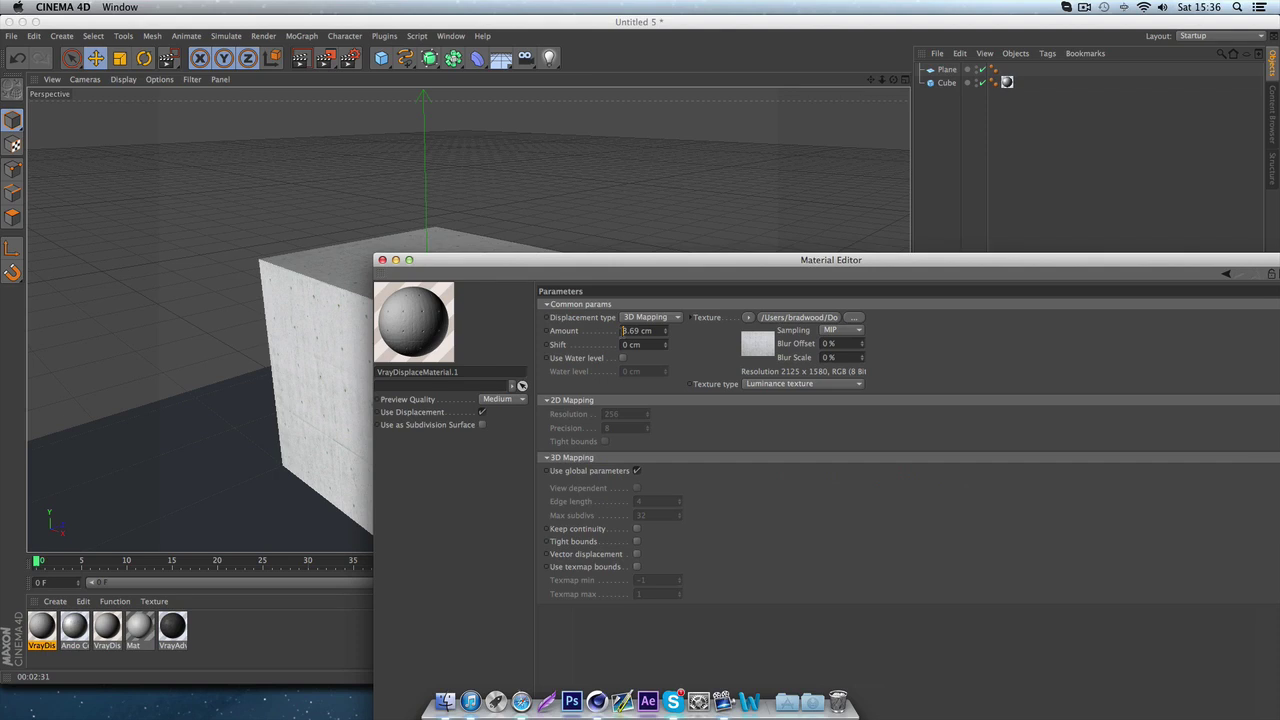
{"action": "type", "text": "-"}
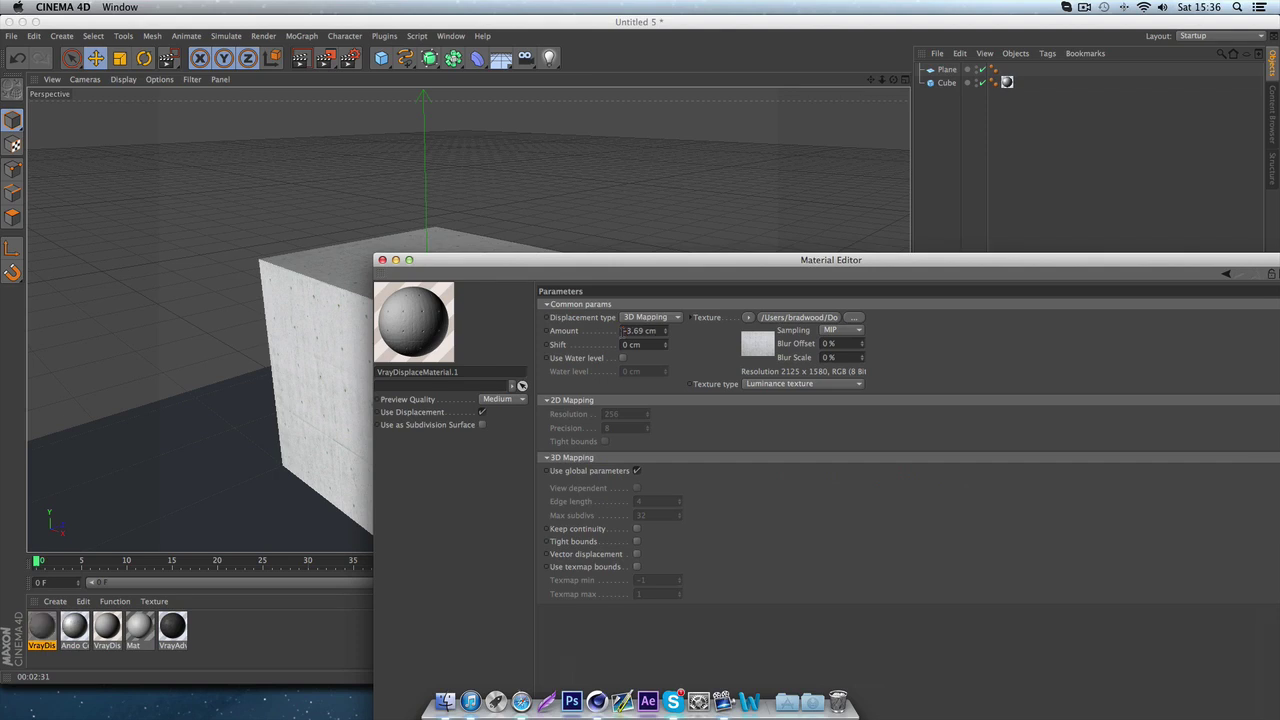
{"action": "key", "text": "Return"}
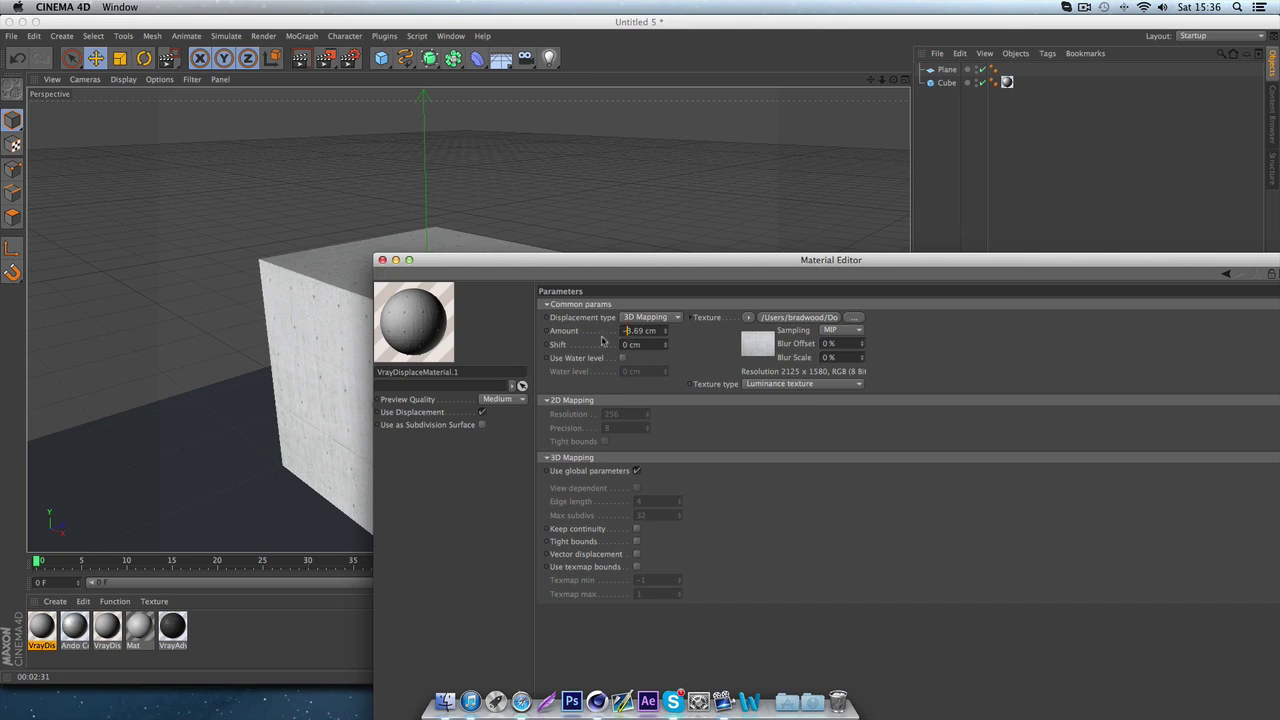
{"action": "key", "text": "super+z"}
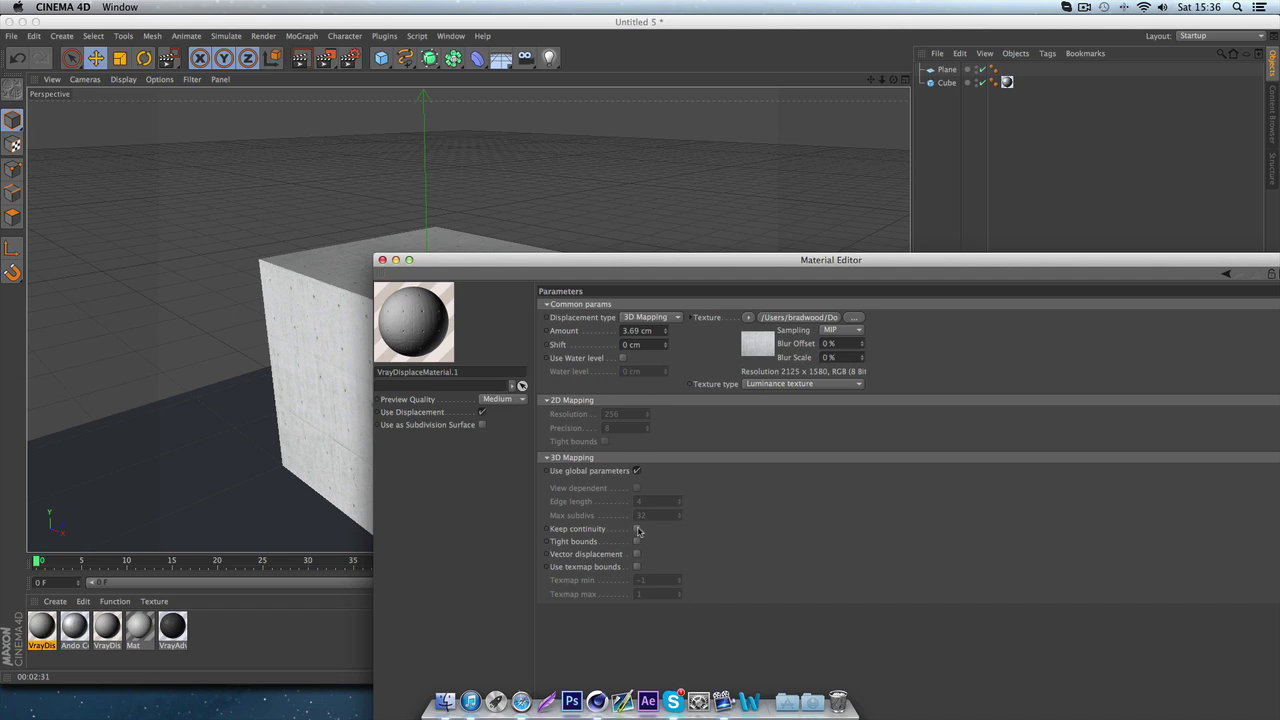
- Enable Keep continuity for the displacement material, and close the Material Editor and the separate preview window
{"action": "left_click", "coordinate": [637, 529]}
{"action": "left_click", "coordinate": [310, 272]}
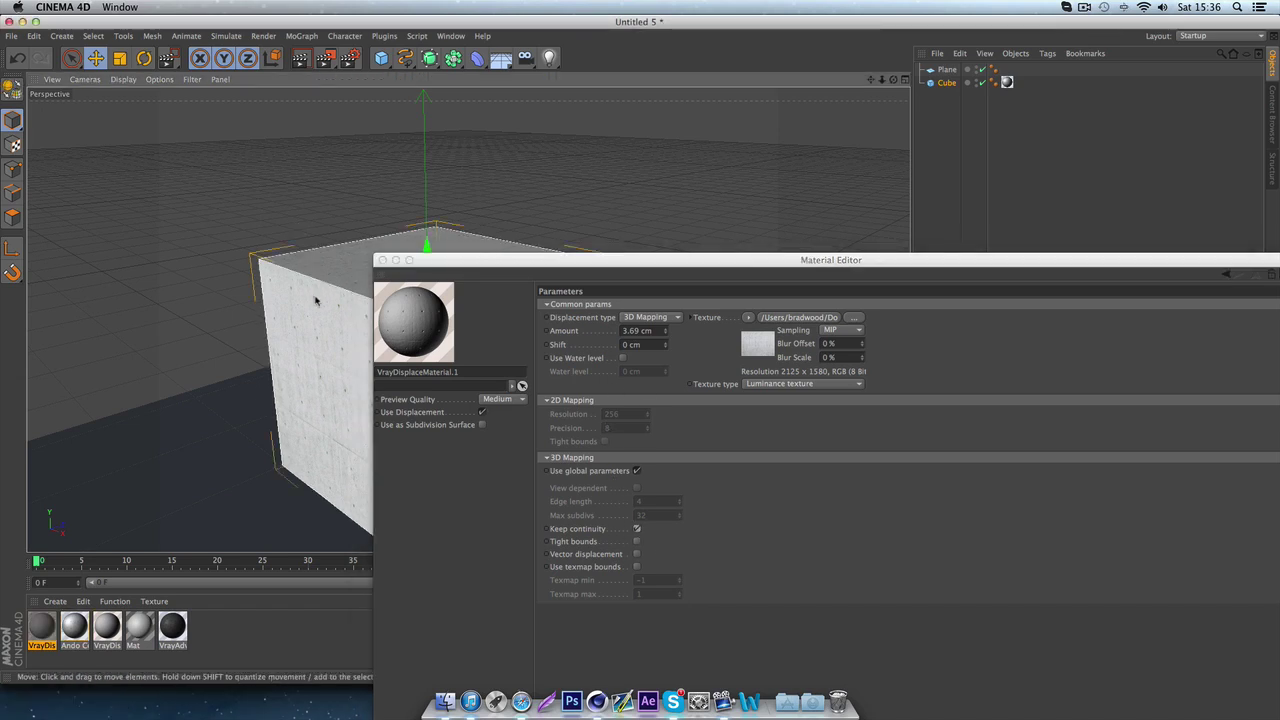
{"action": "left_click", "coordinate": [382, 260]}
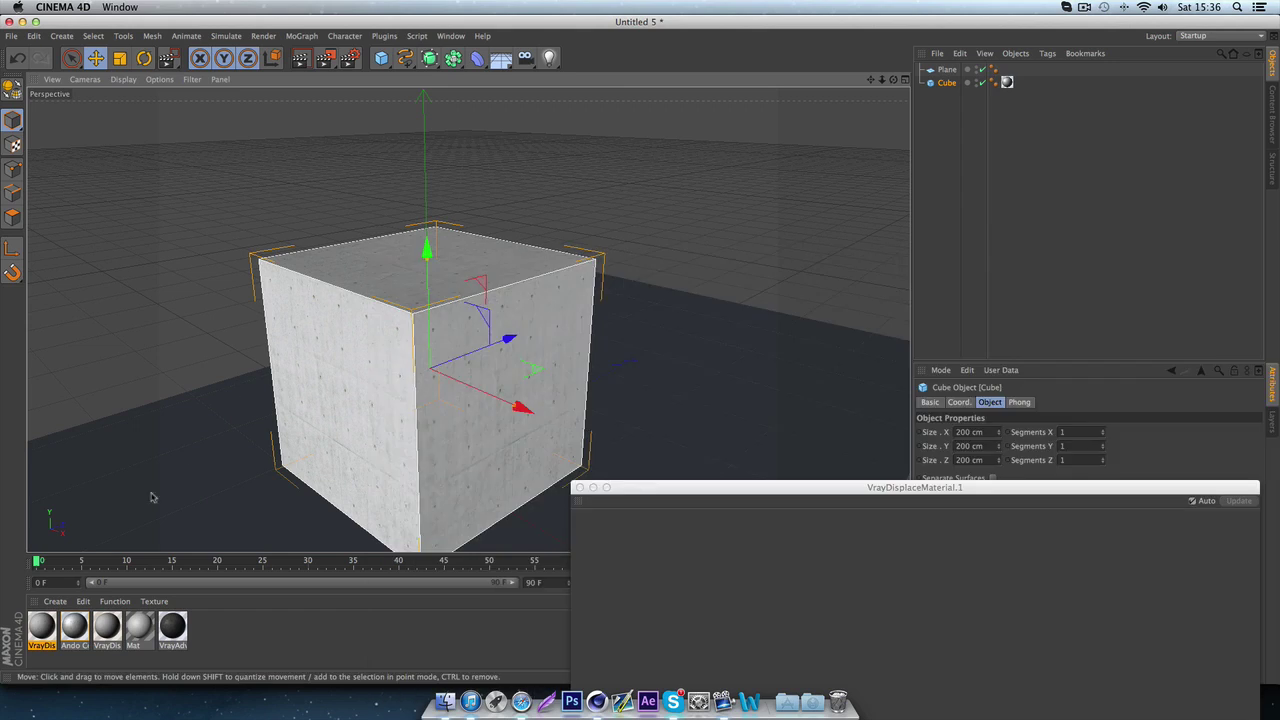
{"action": "left_click", "coordinate": [579, 487]}
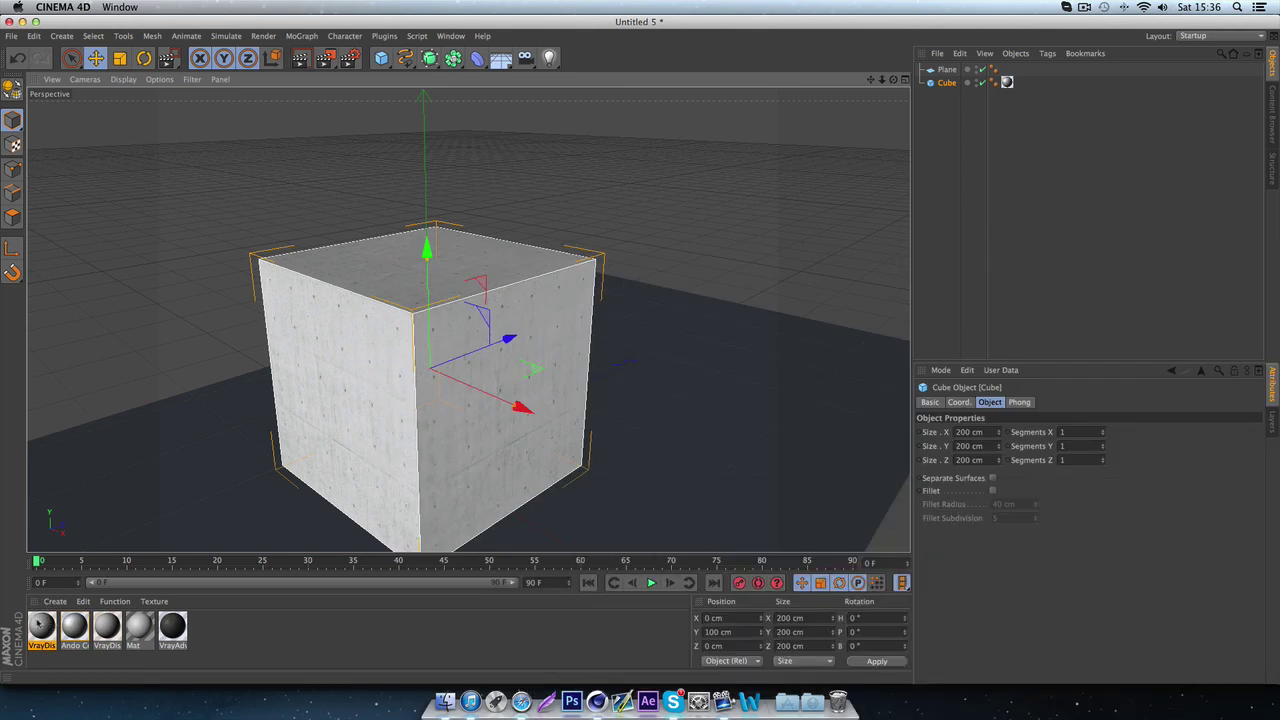
- Apply the new displacement material to the cube and place its texture tag before the Ando Concrete tag
{"action": "left_click_drag", "start_coordinate": [41, 622], "coordinate": [357, 397]}
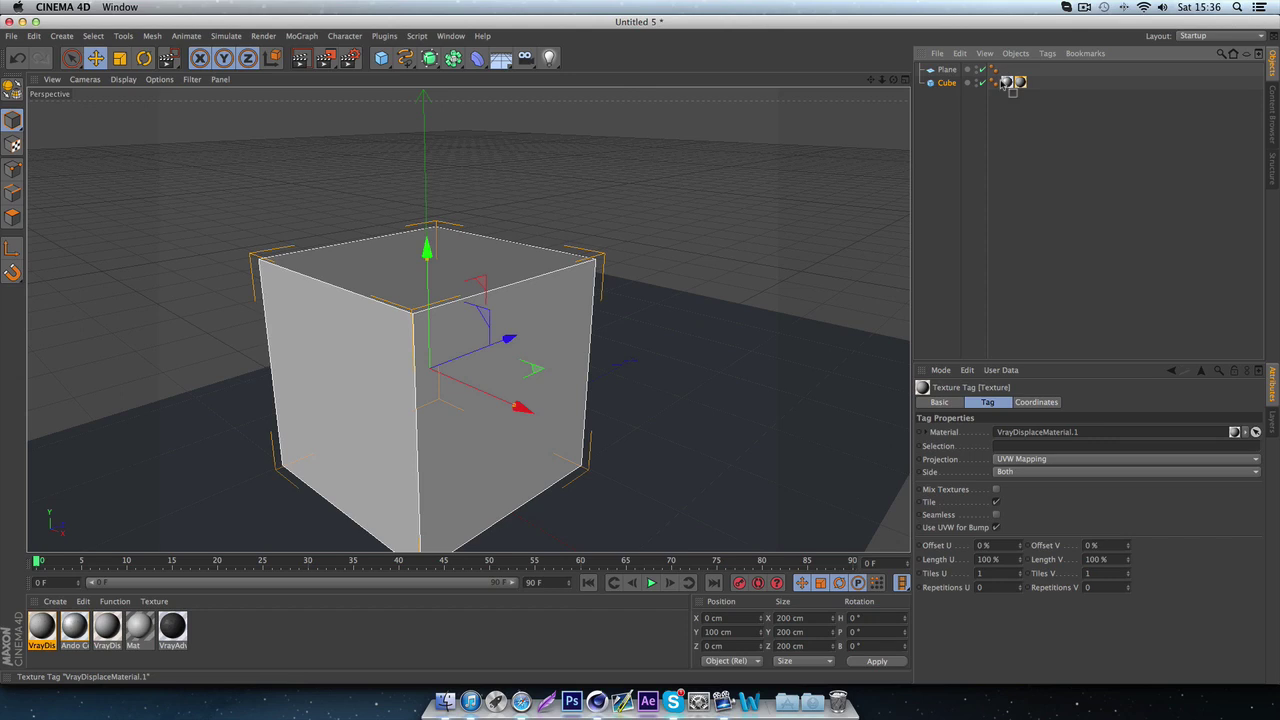
{"action": "left_click_drag", "start_coordinate": [1010, 88], "coordinate": [1012, 88]}
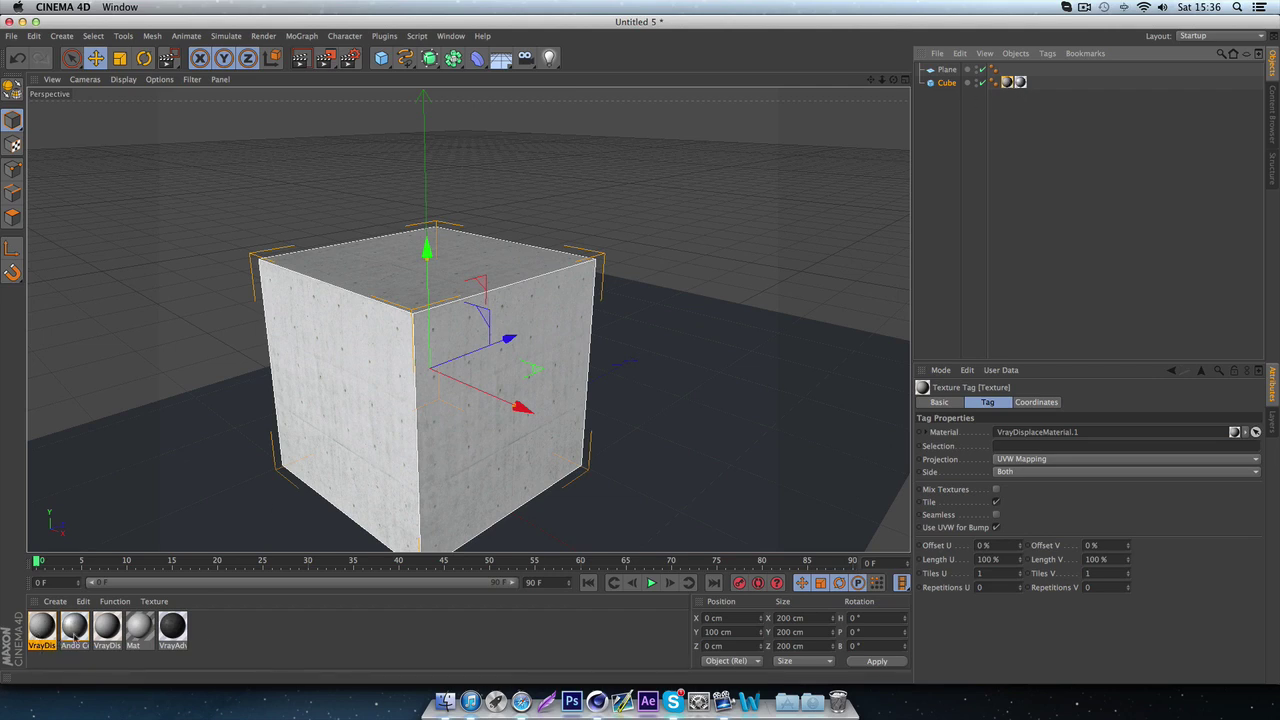
{"action": "left_click", "coordinate": [636, 471]}
- Set the projection of the cube's displacement texture tag to Cubic, matching the Ando Concrete tag
{"action": "left_click", "coordinate": [1007, 81]}
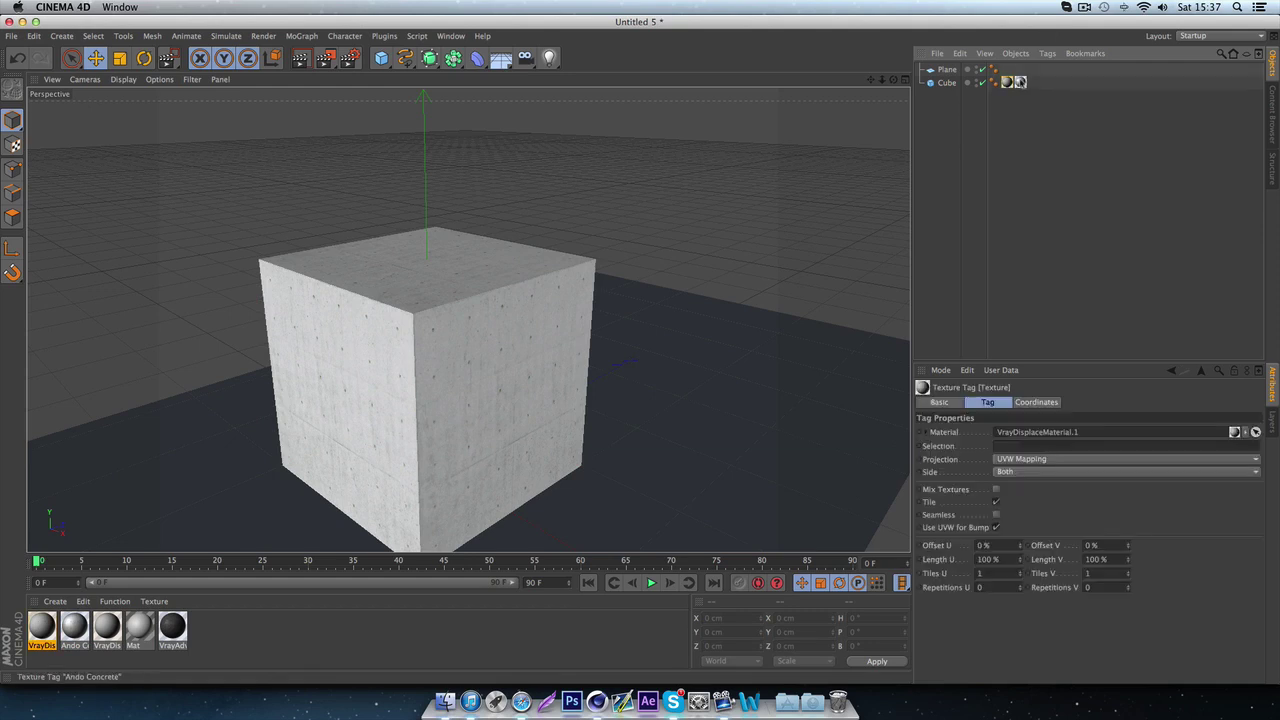
{"action": "left_click", "coordinate": [1020, 82]}
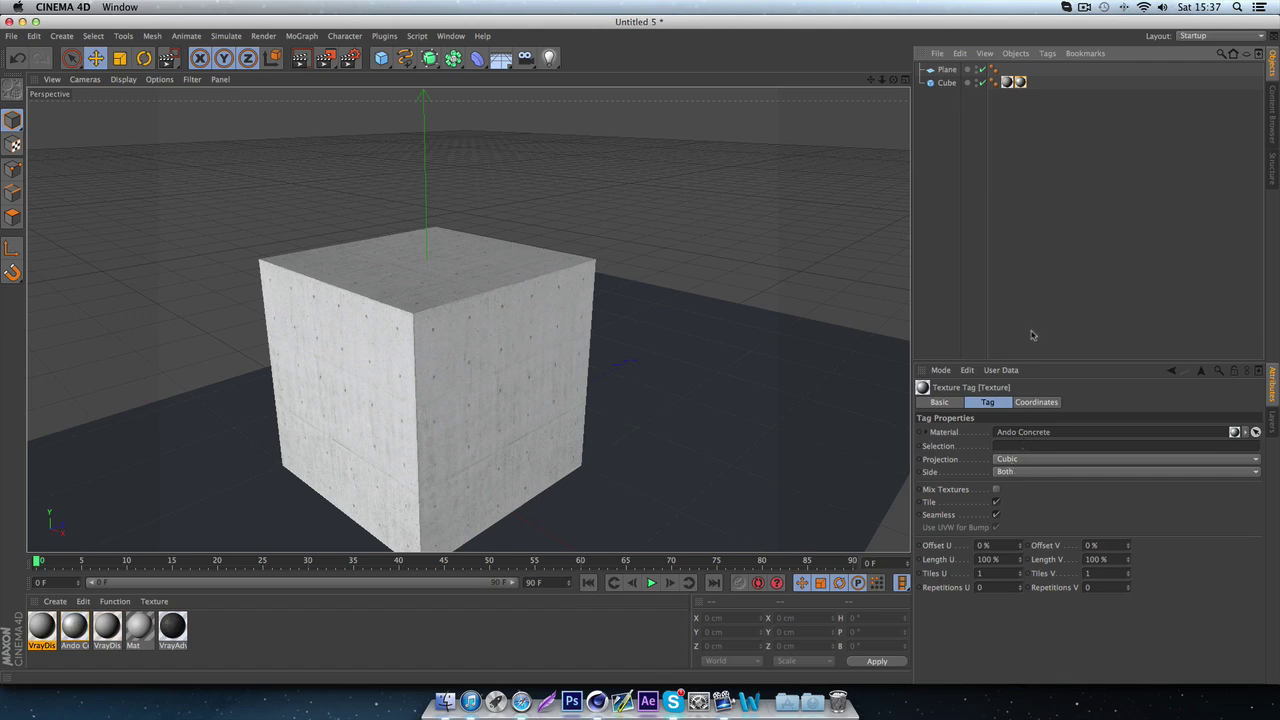
{"action": "left_click", "coordinate": [1007, 82]}
{"action": "left_click", "coordinate": [1045, 459]}
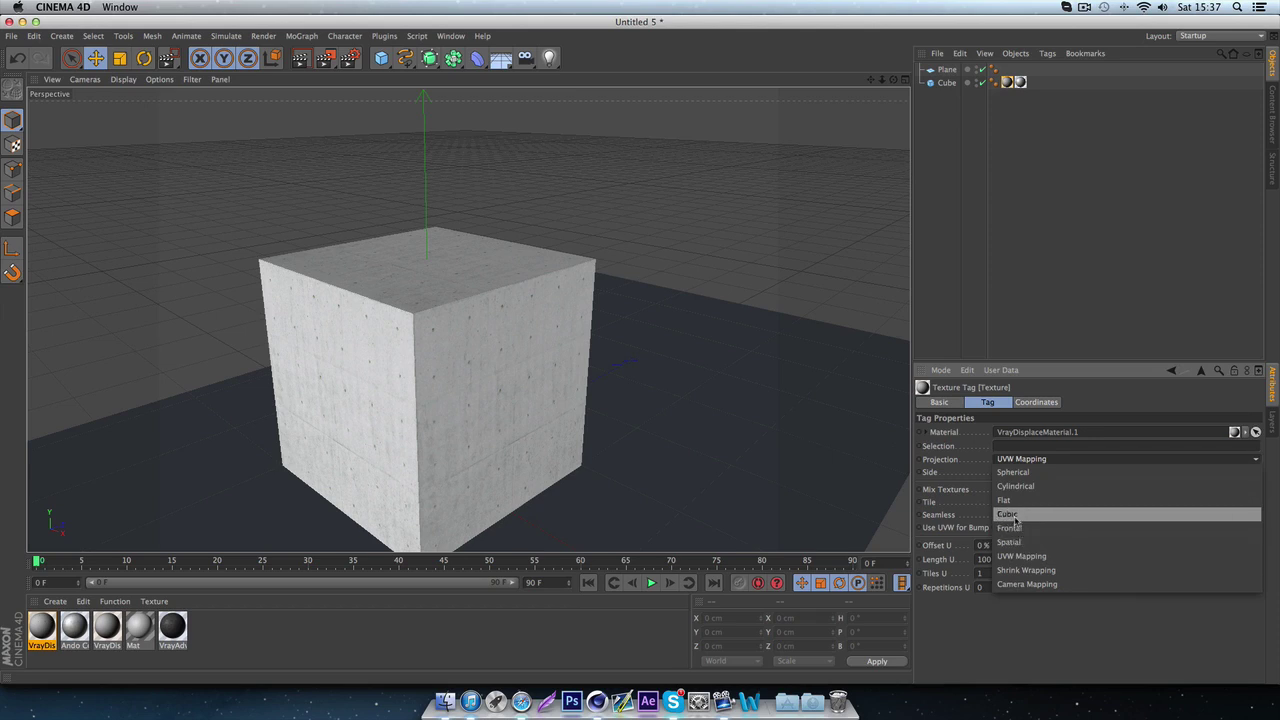
{"action": "left_click", "coordinate": [1007, 514]}
{"action": "left_click", "coordinate": [1036, 402]}
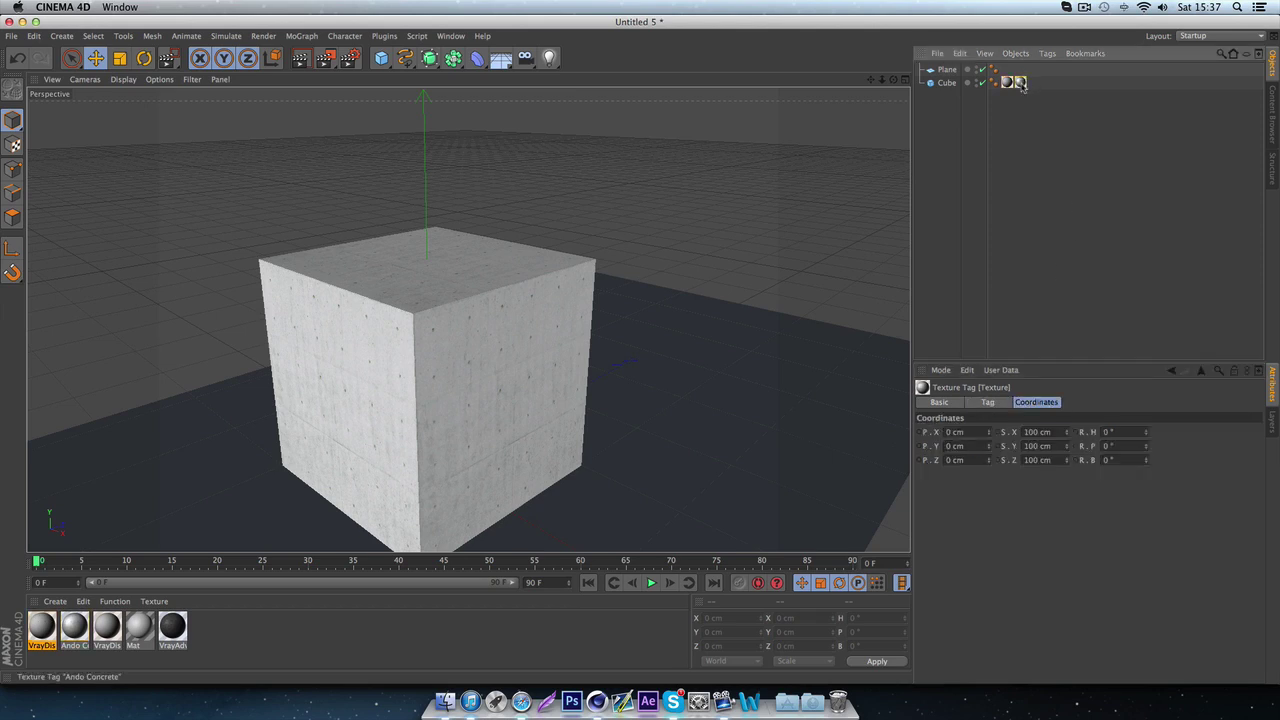
{"action": "left_click", "coordinate": [1022, 145]}
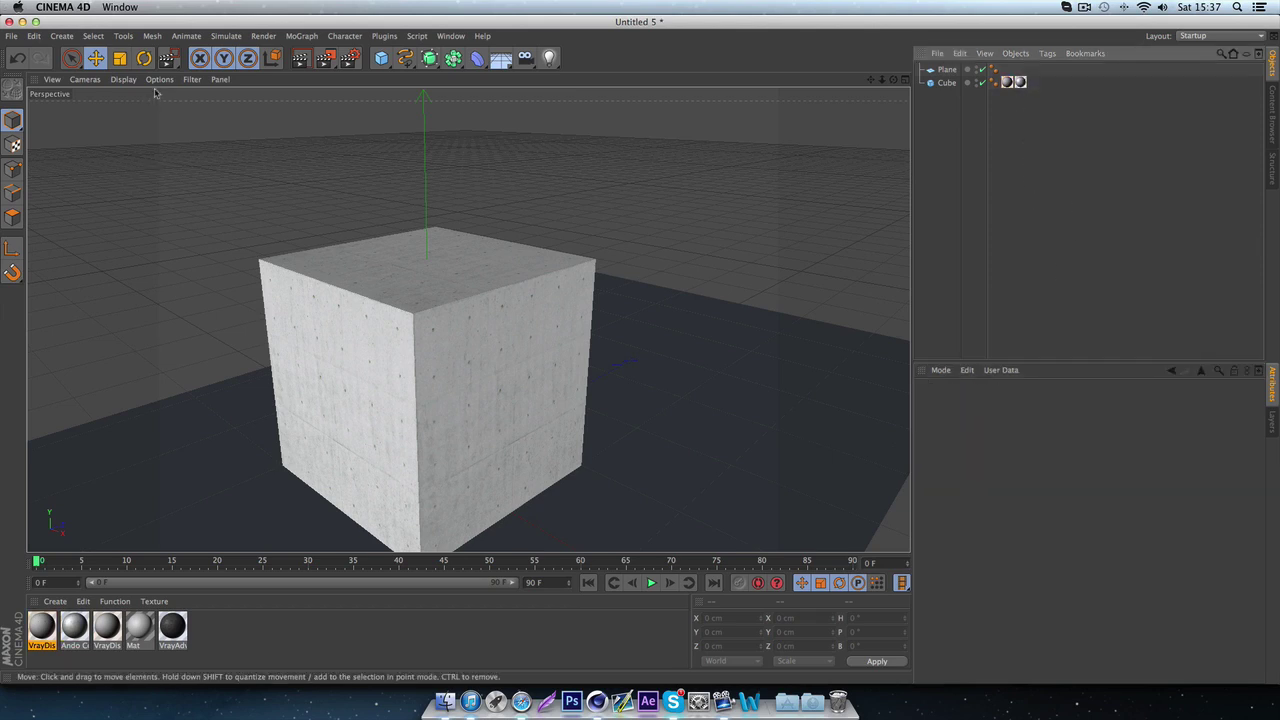
- Set the displacement amount to 4.73 cm with Keep continuity turned off, and render a region over the cube's upper half
{"action": "double_click", "coordinate": [45, 622]}
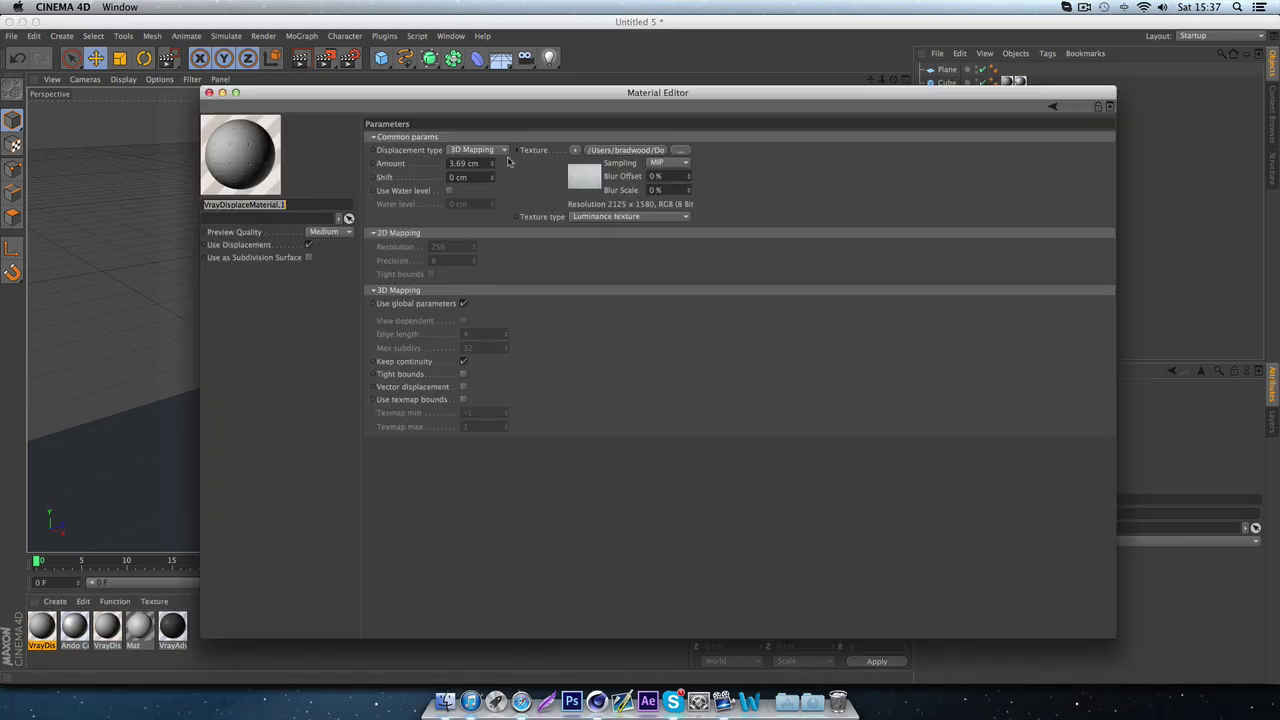
{"action": "left_click_drag", "start_coordinate": [491, 163], "coordinate": [491, 156]}
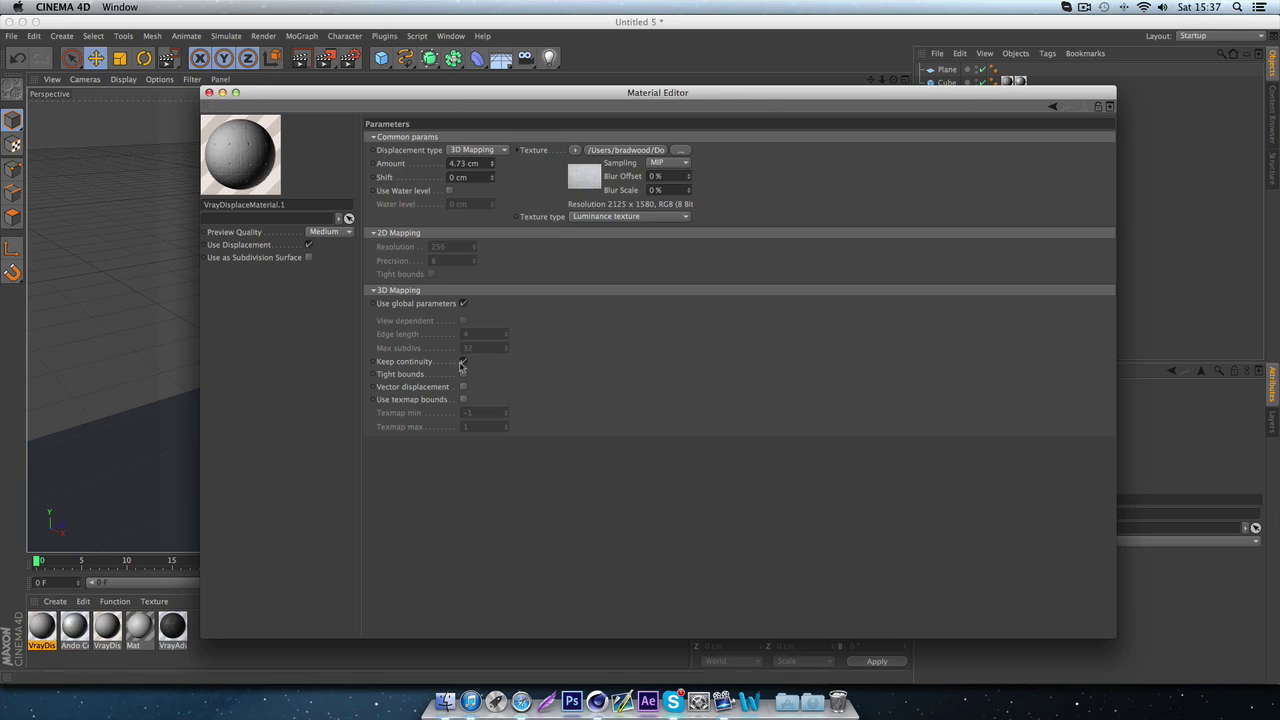
{"action": "left_click", "coordinate": [463, 361]}
{"action": "left_click", "coordinate": [208, 92]}
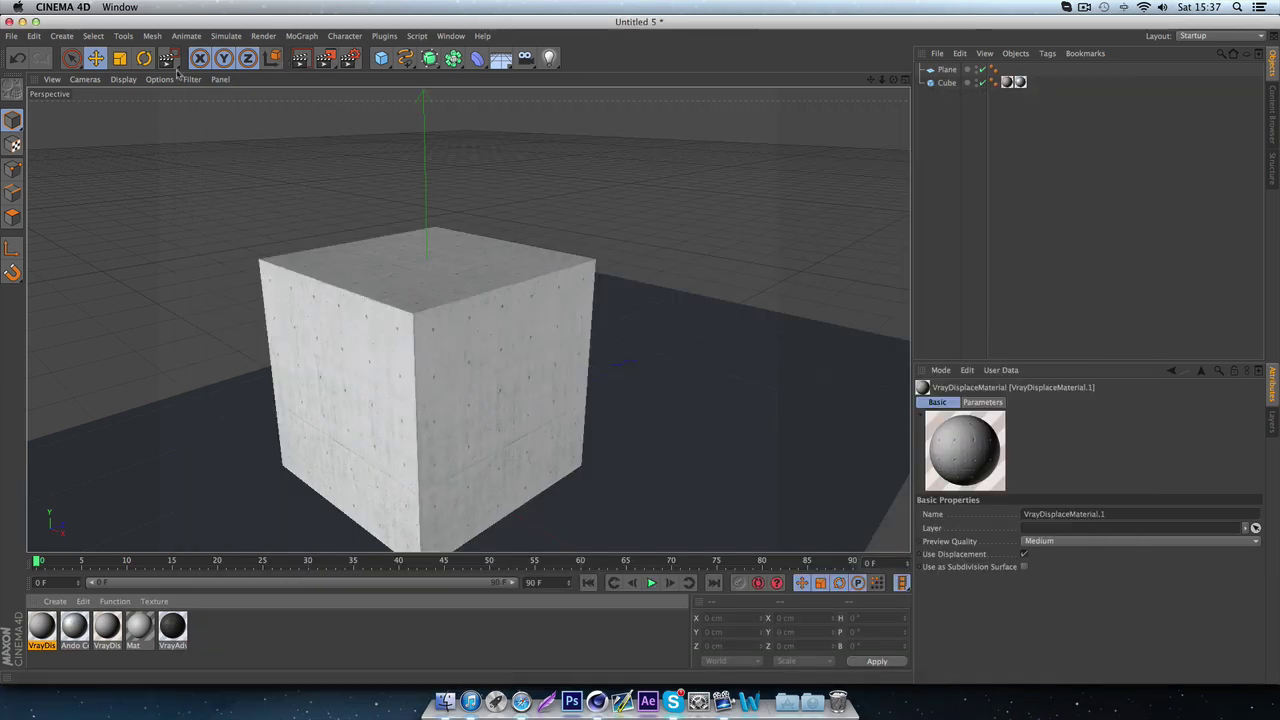
{"action": "left_click_drag", "start_coordinate": [226, 187], "coordinate": [651, 374]}
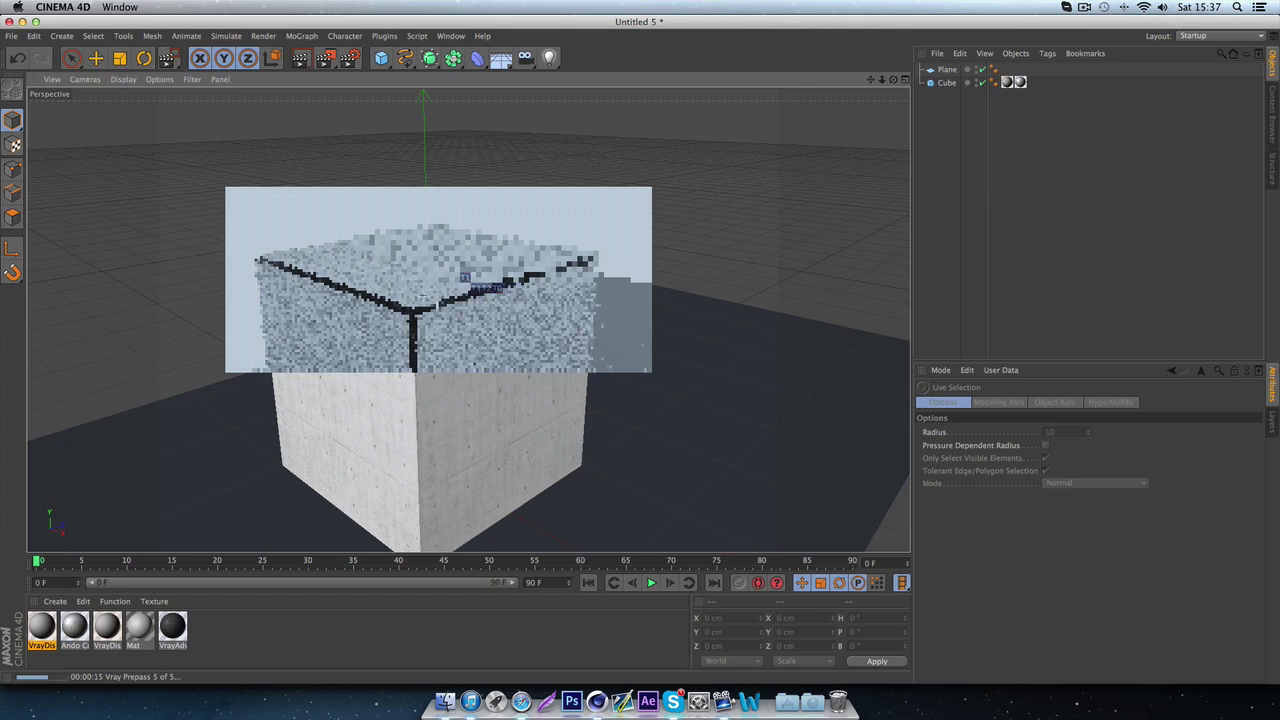
- Turn Keep continuity back on for the displacement material and render a region over the cube's upper part again
{"action": "double_click", "coordinate": [45, 626]}
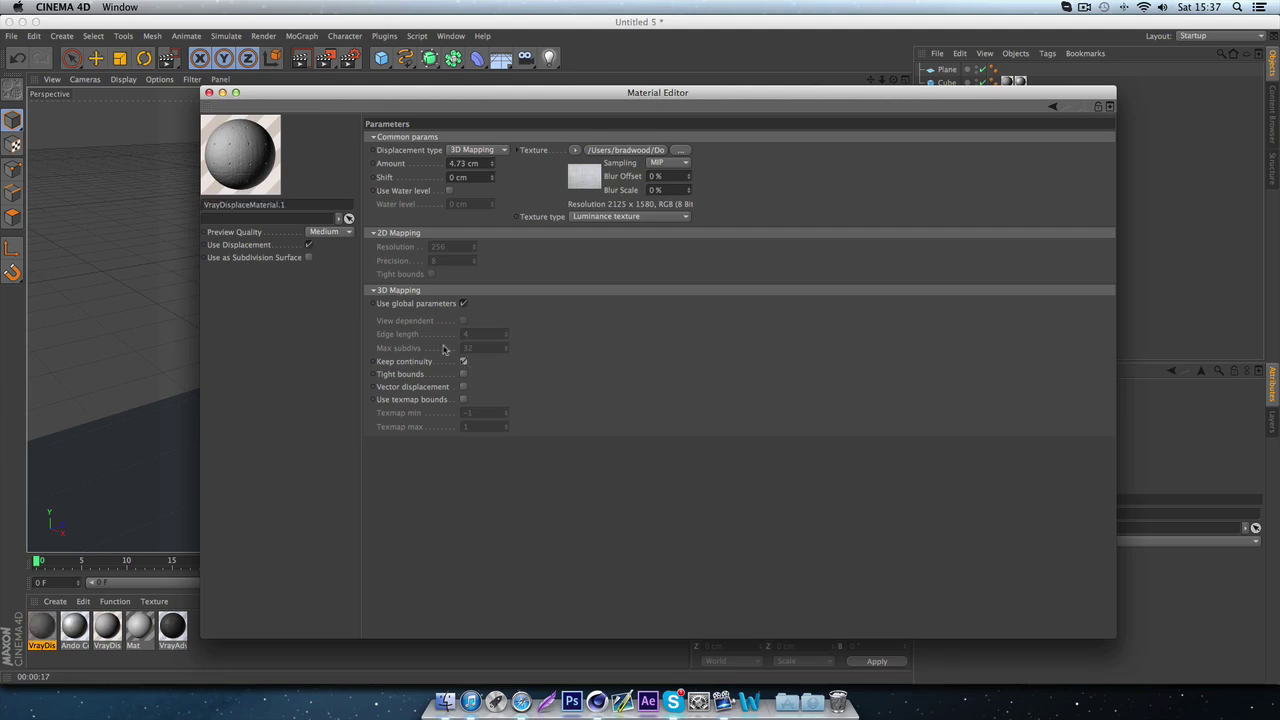
{"action": "left_click", "coordinate": [208, 92]}
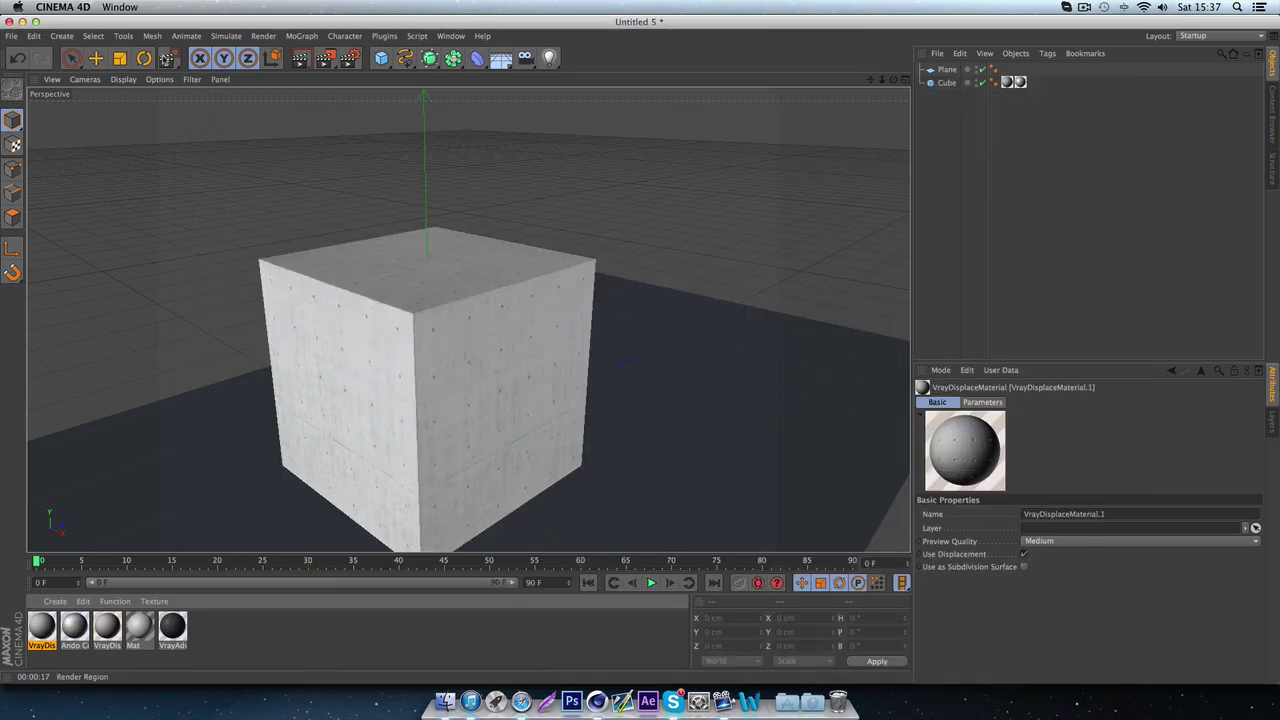
{"action": "left_click", "coordinate": [167, 57]}
{"action": "left_click_drag", "start_coordinate": [241, 165], "coordinate": [622, 336]}
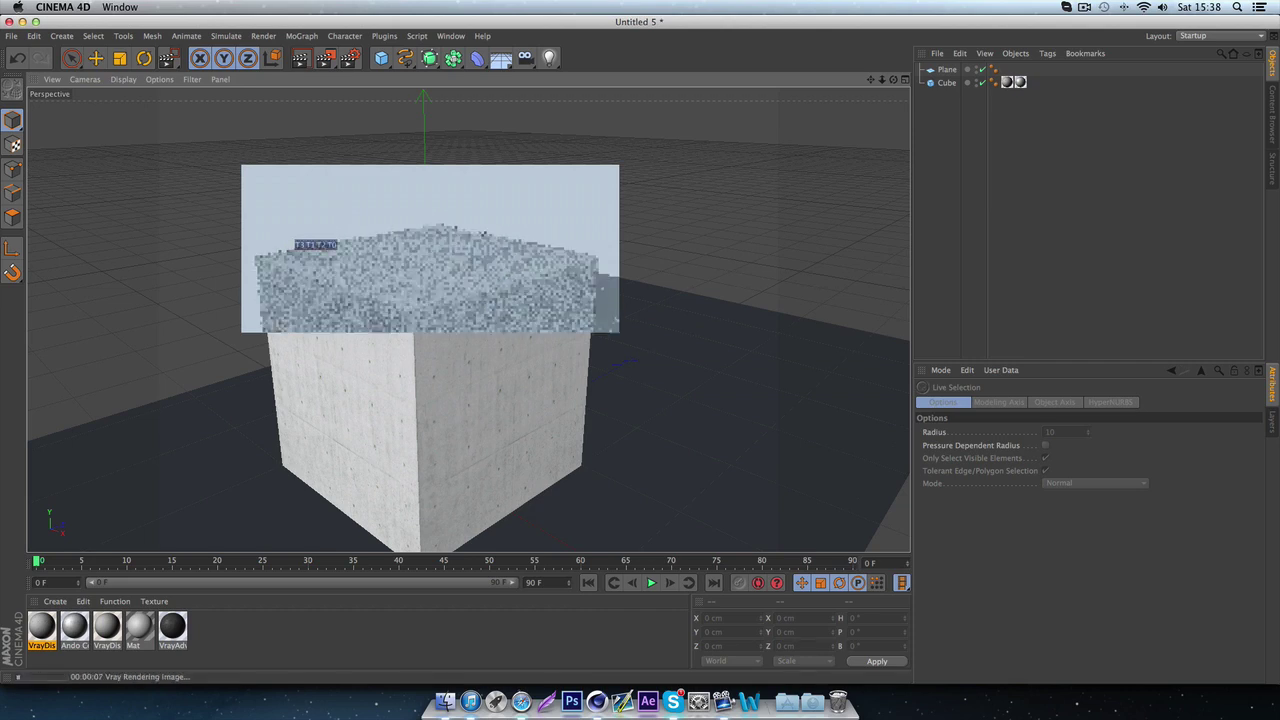
{"action": "left_click", "coordinate": [1084, 7]}
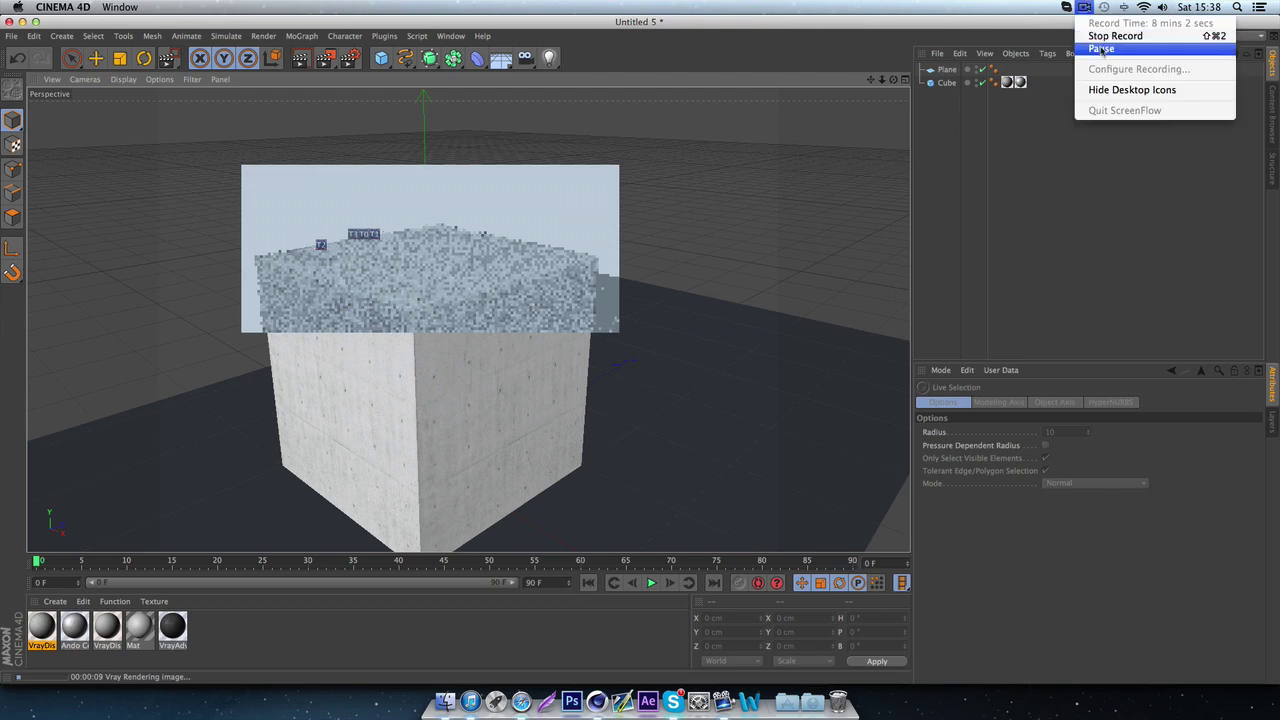
{"action": "left_click", "coordinate": [1100, 48]}
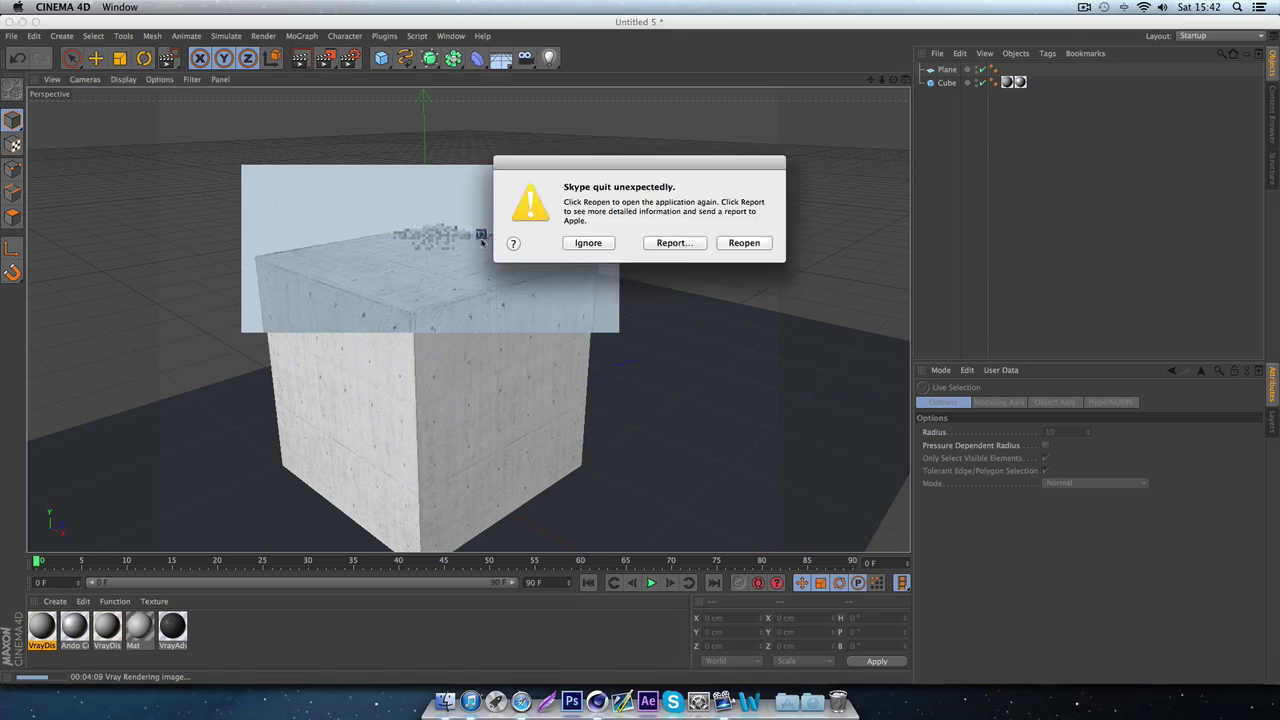
- Ignore the Skype crash notice without reporting it or reopening Skype
{"action": "left_click", "coordinate": [608, 245]}
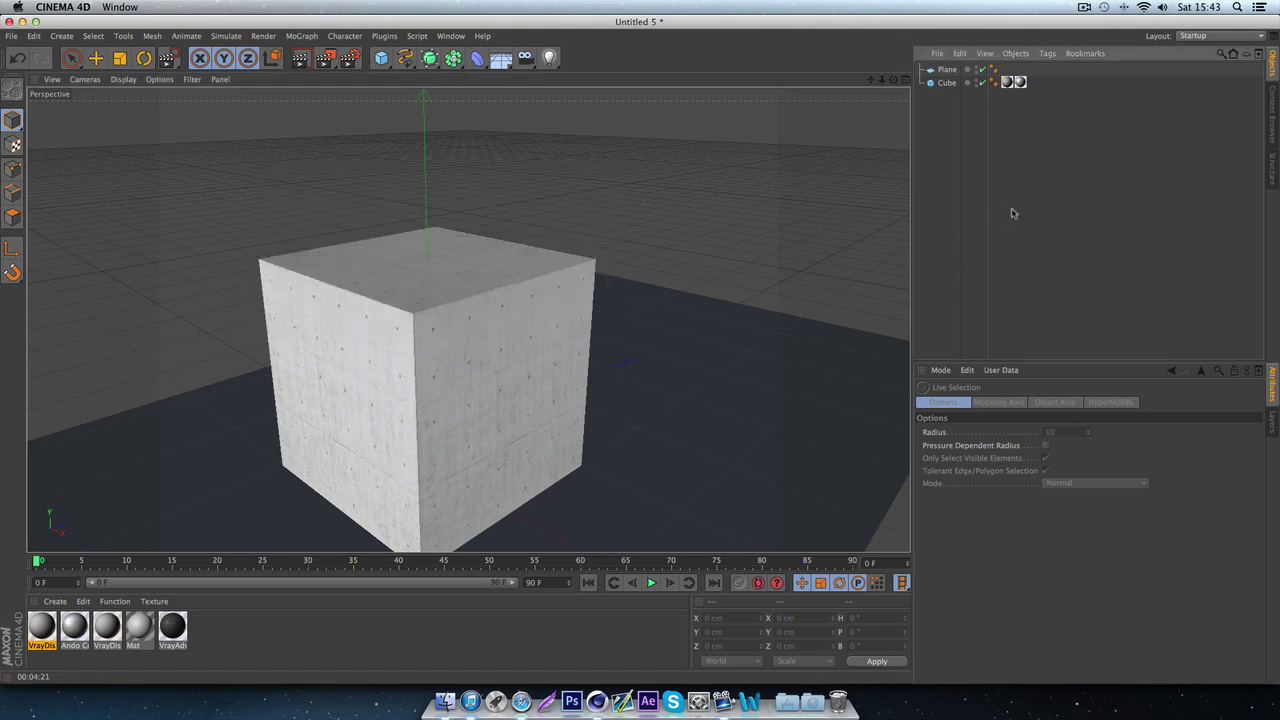
- Select the cube and examine its concrete surface in the perspective view from different angles and distances
{"action": "left_click_drag", "start_coordinate": [856, 107], "coordinate": [610, 176], "text": "alt"}
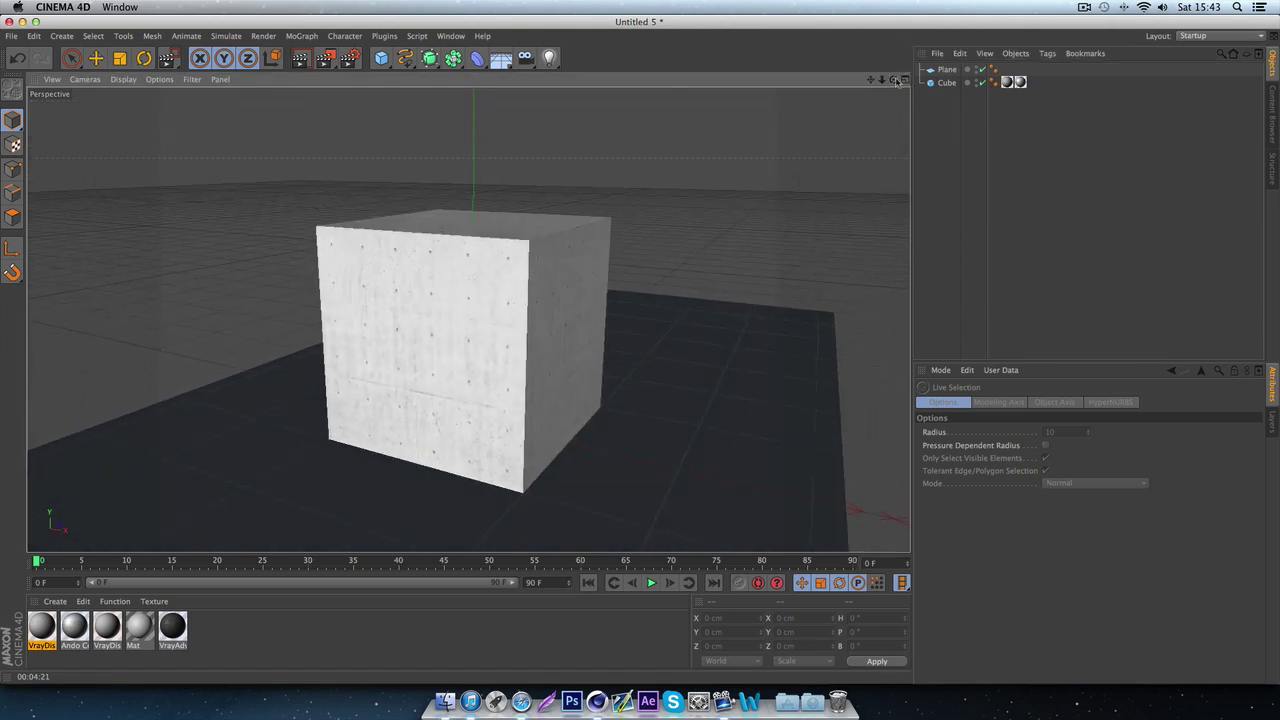
{"action": "mouse_move", "coordinate": [896, 80]}
{"action": "left_mouse_down"}
{"action": "mouse_move", "coordinate": [868, 165]}
{"action": "mouse_move", "coordinate": [880, 130]}
{"action": "mouse_move", "coordinate": [855, 135]}
{"action": "mouse_move", "coordinate": [893, 80]}
{"action": "left_mouse_up"}
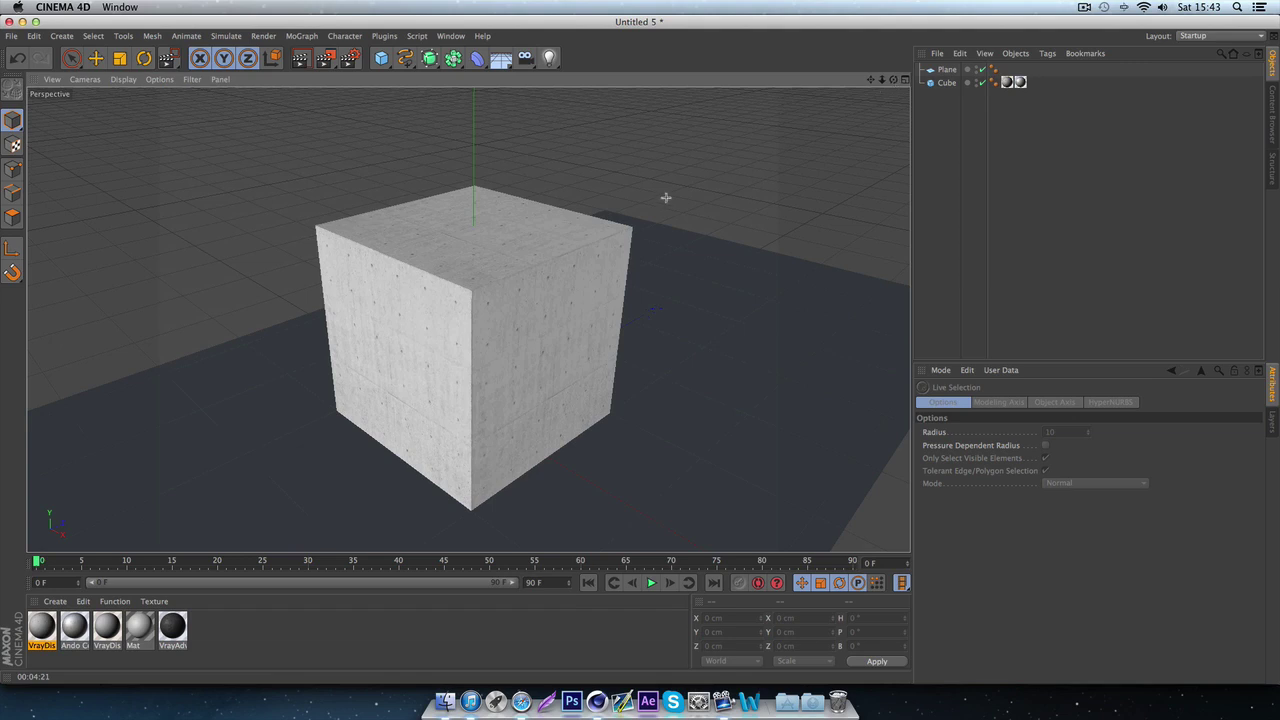
{"action": "left_click", "coordinate": [71, 58]}
{"action": "left_click", "coordinate": [423, 285]}
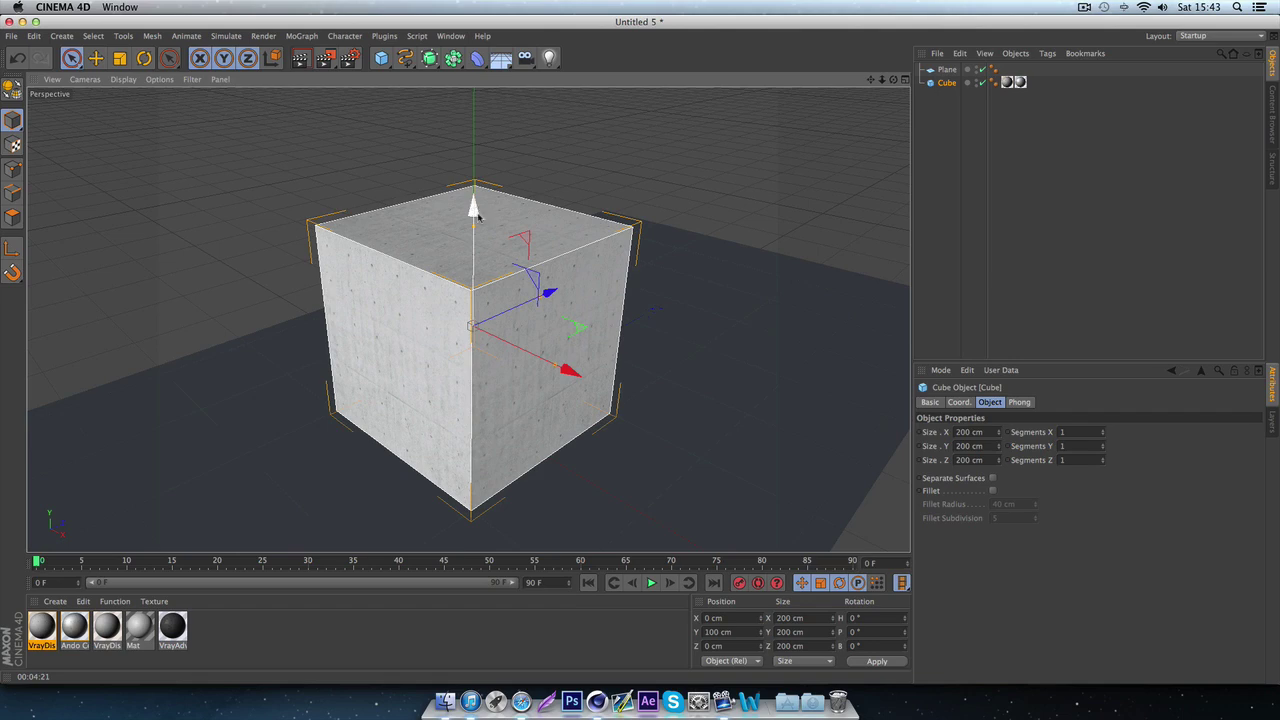
{"action": "left_click_drag", "start_coordinate": [893, 79], "coordinate": [855, 72]}
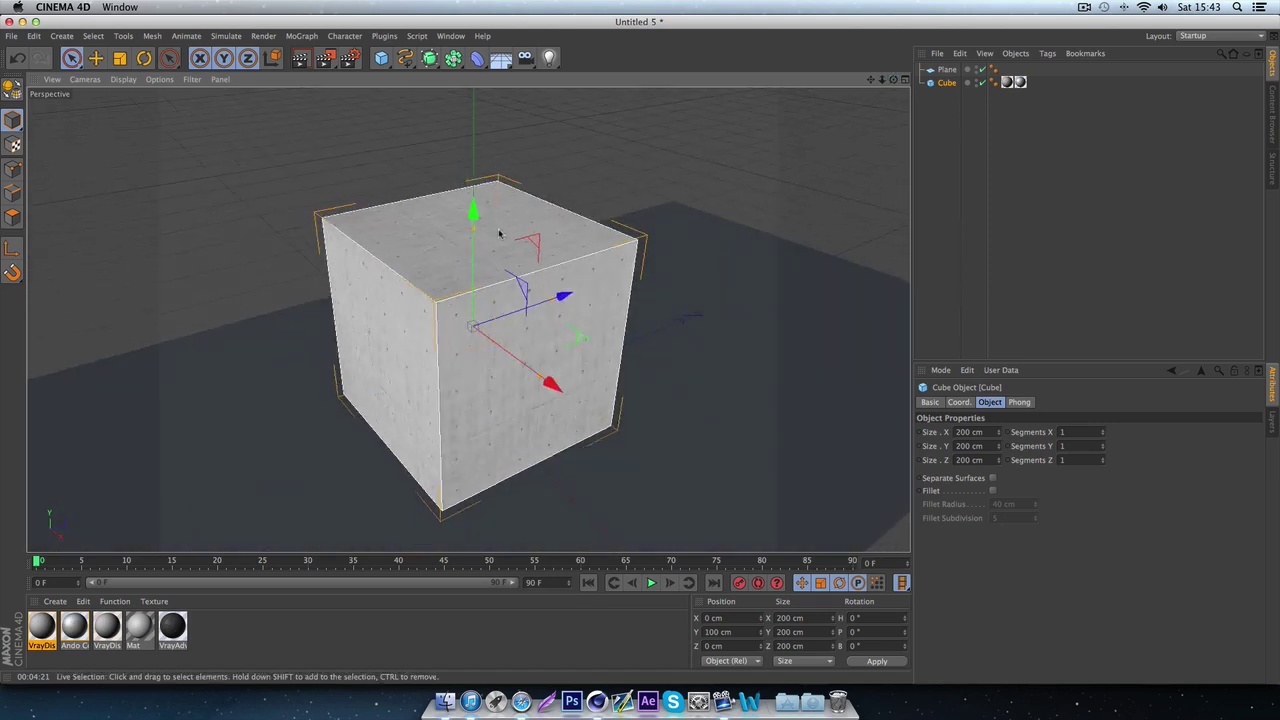
{"action": "scroll", "coordinate": [501, 233], "scroll_direction": "up", "scroll_amount": 2}
{"action": "scroll", "coordinate": [503, 230], "scroll_direction": "down", "scroll_amount": 2}
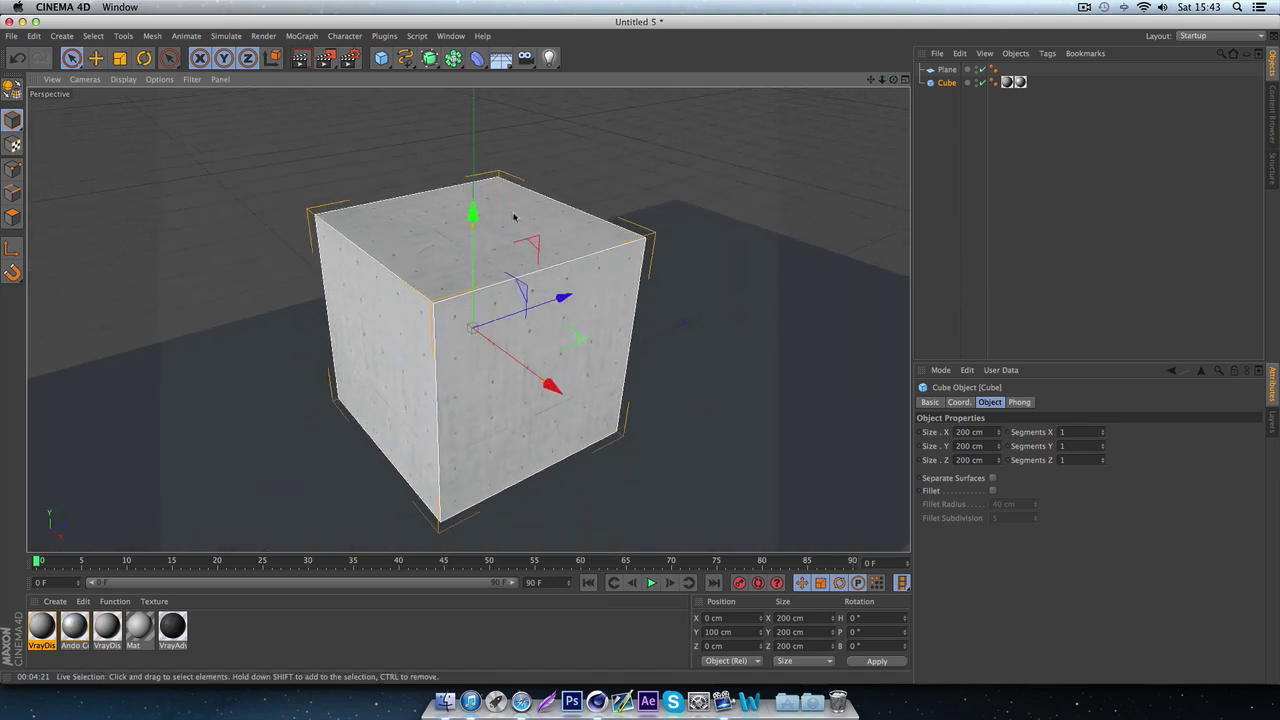
{"action": "scroll", "coordinate": [520, 192], "scroll_direction": "down", "scroll_amount": 1}
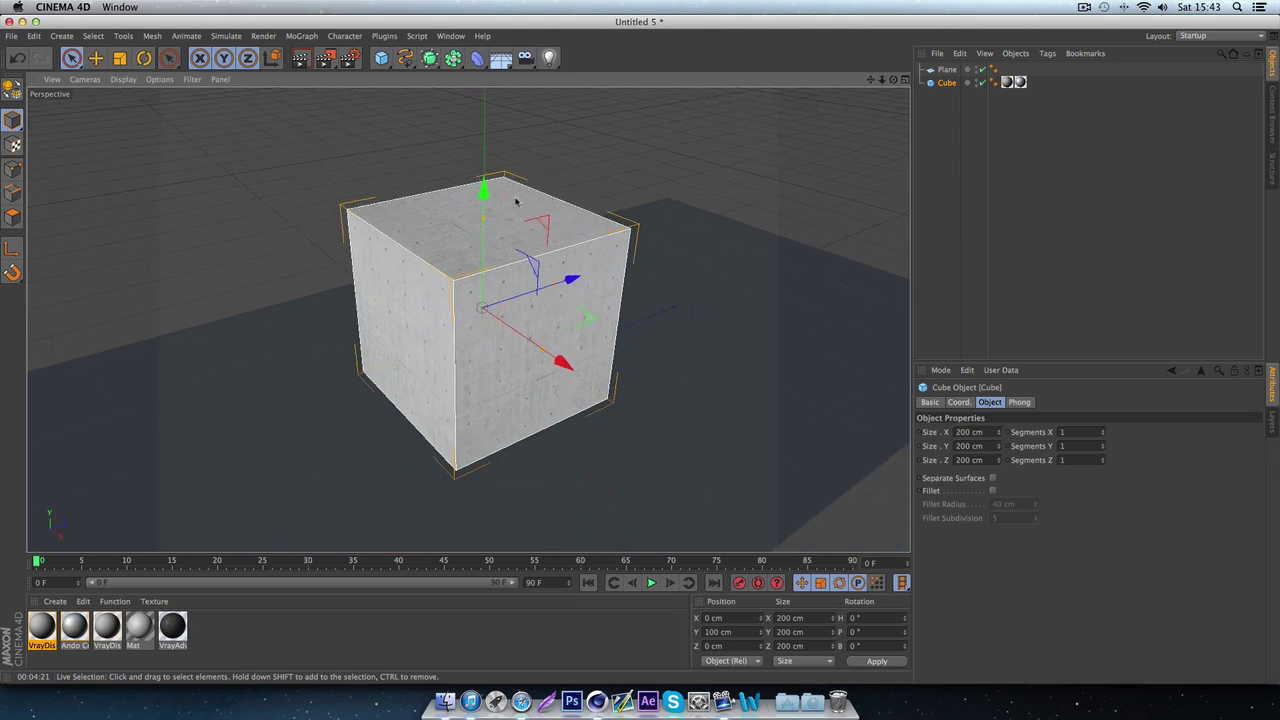
{"action": "scroll", "coordinate": [515, 203], "scroll_direction": "up", "scroll_amount": 2}
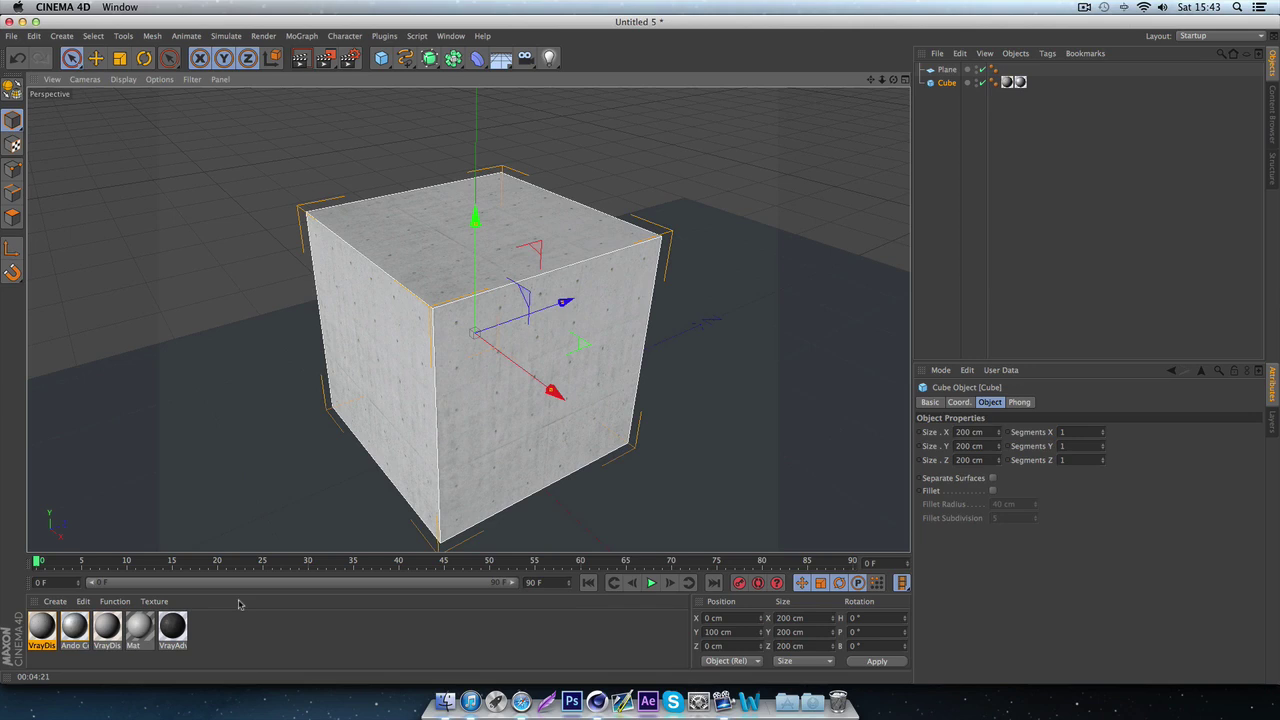
{"action": "scroll", "coordinate": [560, 437], "scroll_direction": "down", "scroll_amount": 3}
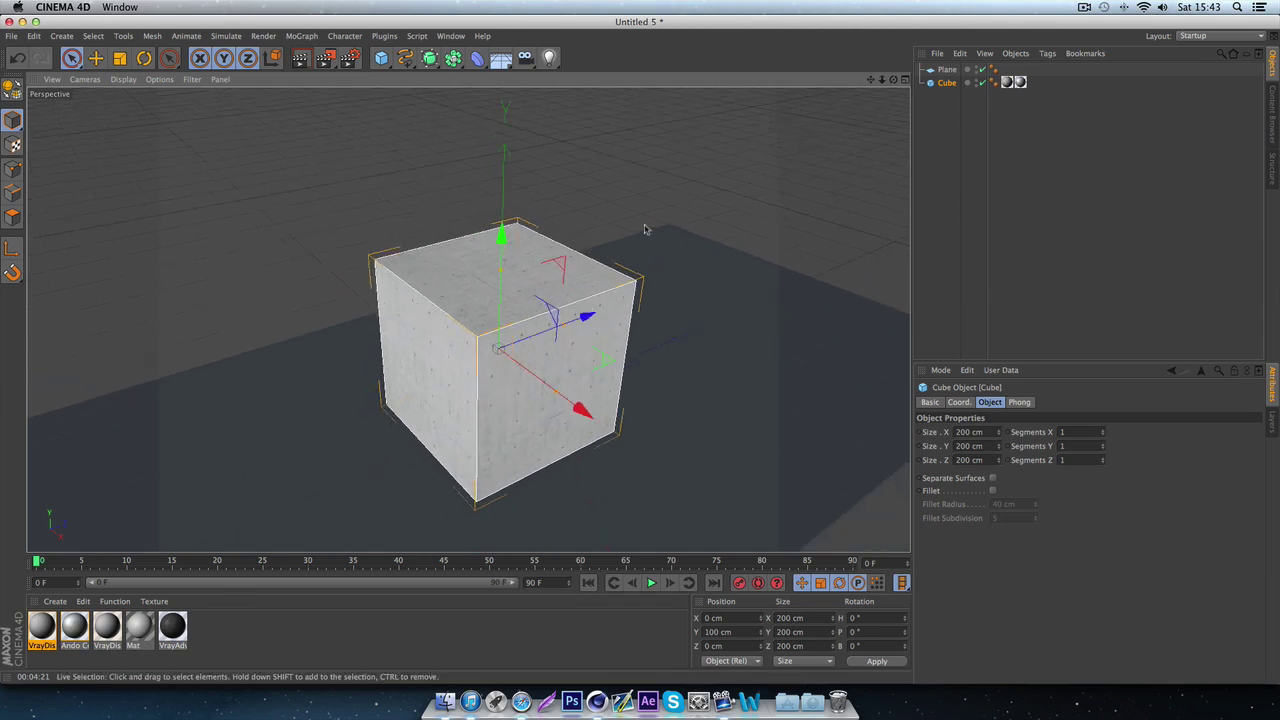
{"action": "scroll", "coordinate": [655, 230], "scroll_direction": "down", "scroll_amount": 3}
{"action": "scroll", "coordinate": [660, 250], "scroll_direction": "up", "scroll_amount": 4}
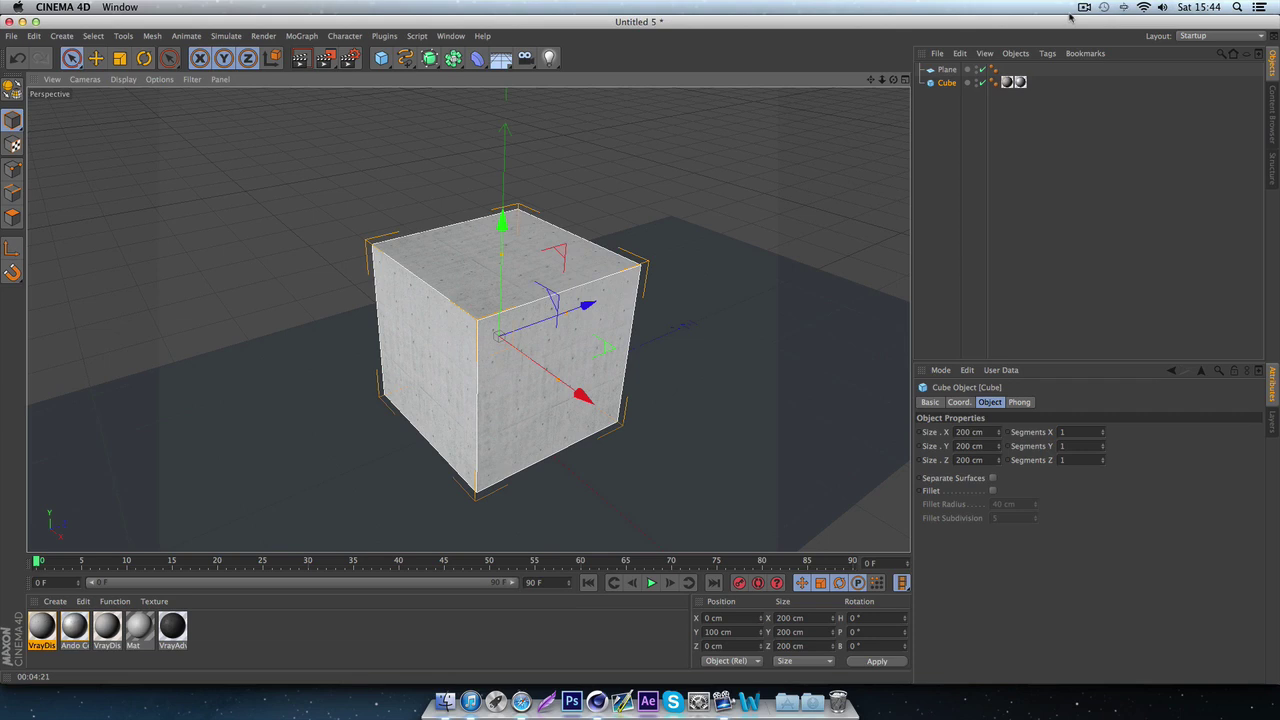
{"action": "left_click", "coordinate": [1083, 8]}
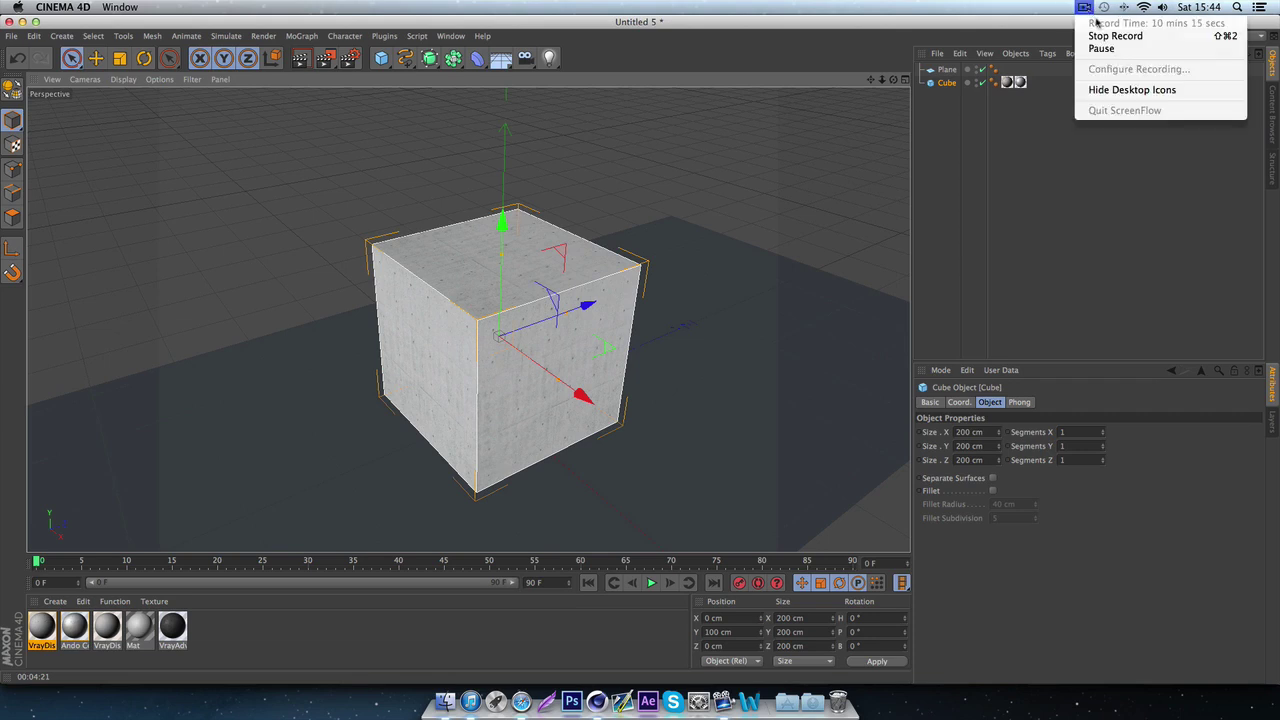